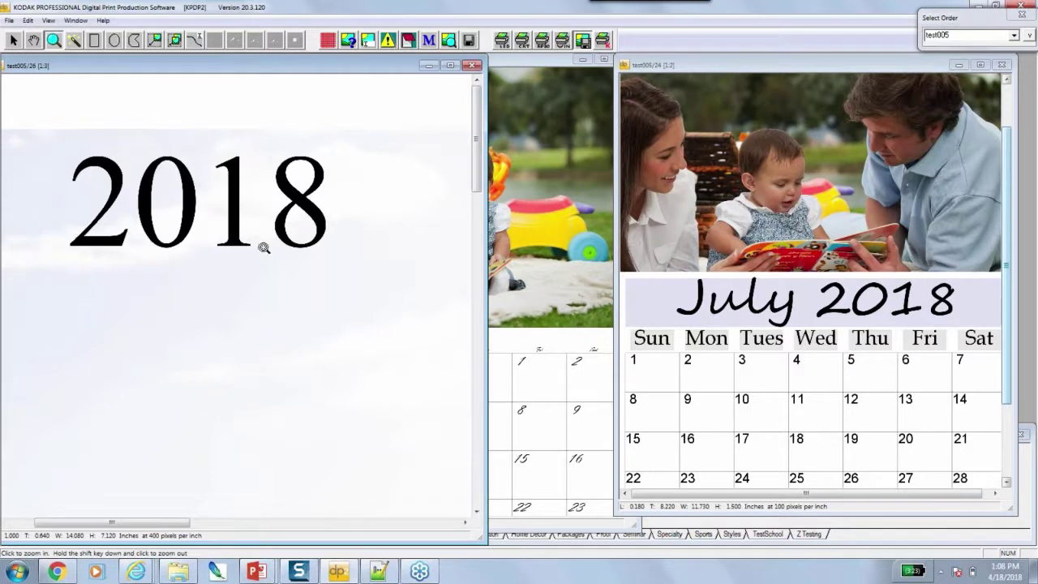
Examine the whole 2018 twelve-month calendar page, fitting its window around the photo and month grids.
left_click(263, 248, "shift")
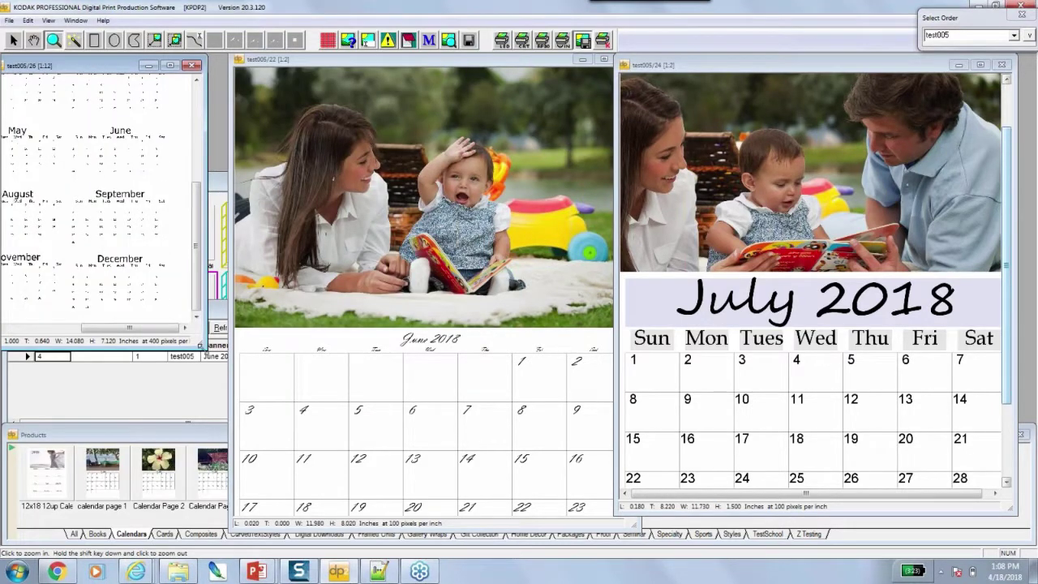
left_click(231, 379)
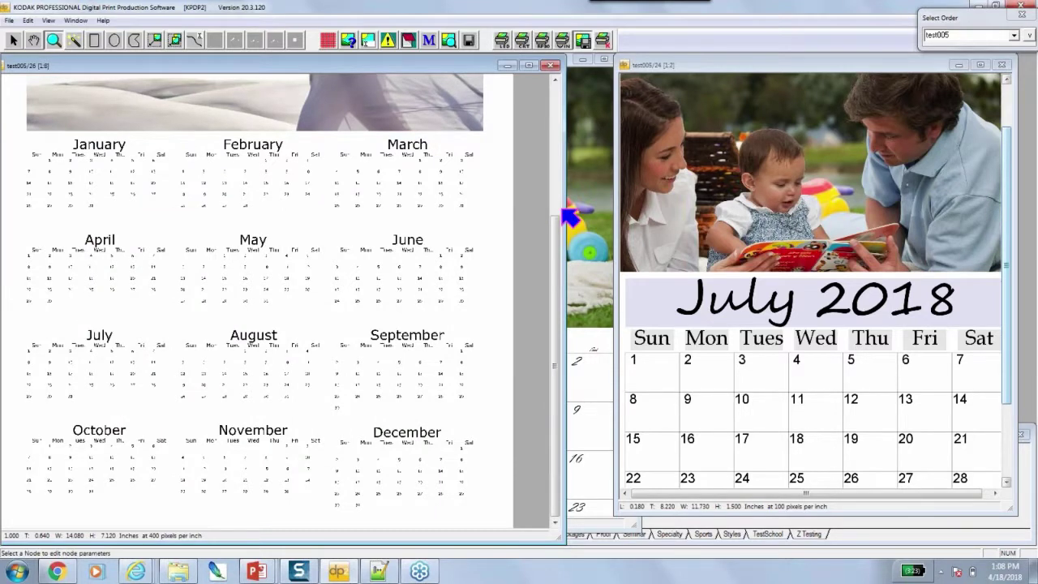
left_click_drag(566, 215, 518, 209)
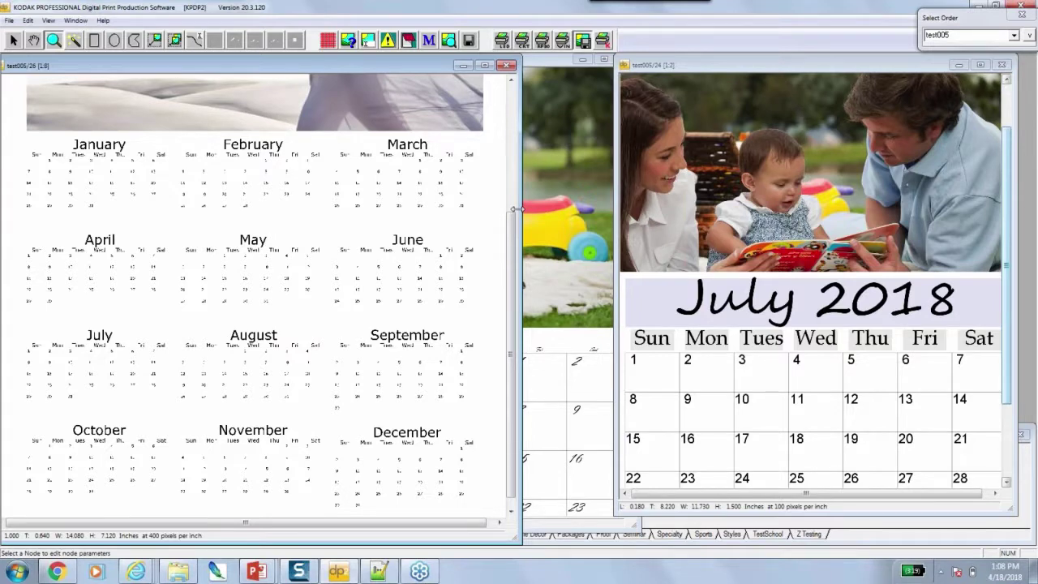
left_click_drag(514, 232, 514, 103)
Review the text node and image node properties of the 2018 year title, and close both property dialogs.
left_click(13, 40)
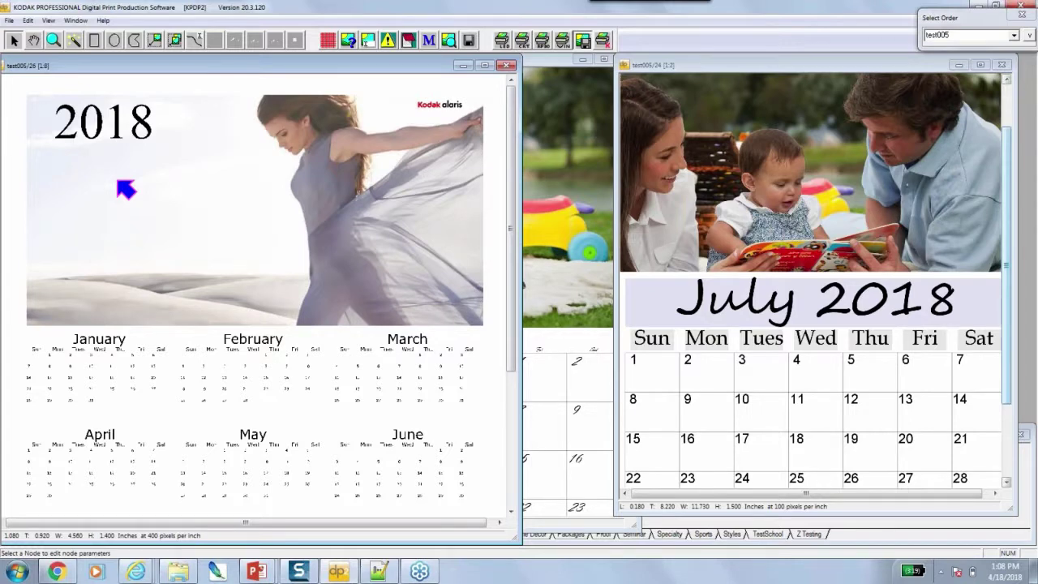
right_click(82, 150)
left_click(176, 156)
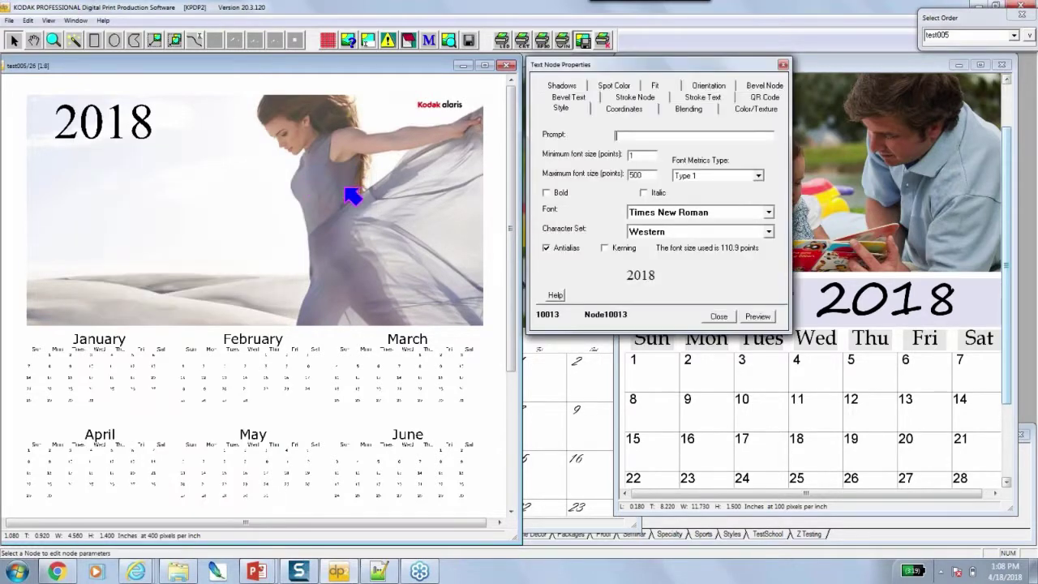
left_click(349, 41)
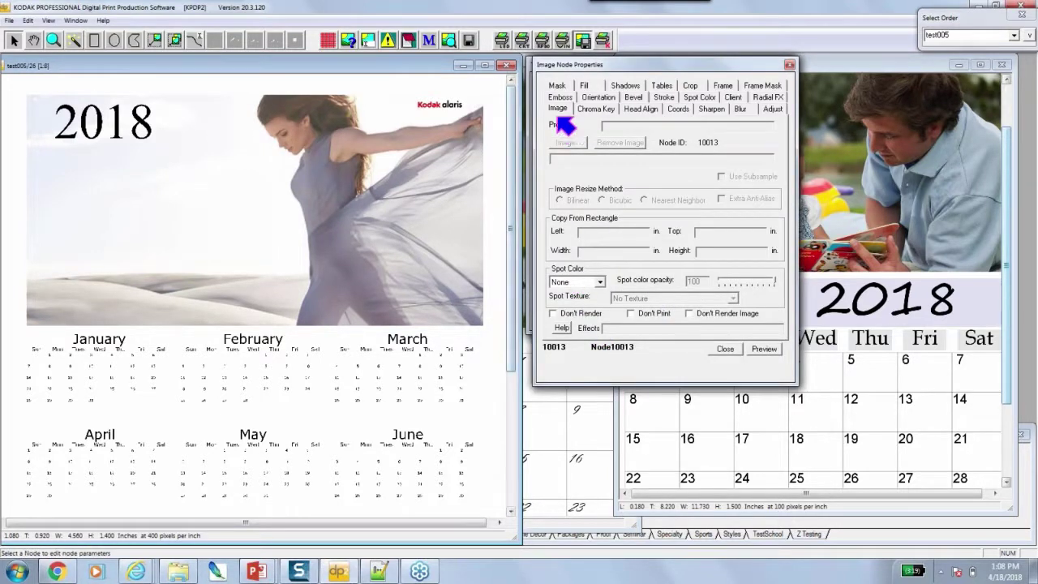
left_click(560, 109)
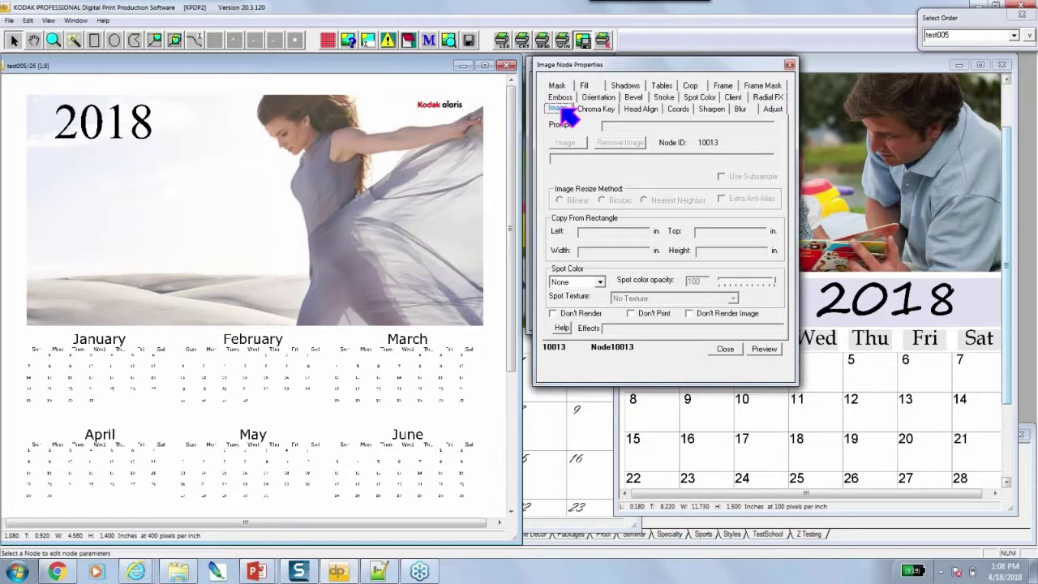
left_click(679, 110)
left_click(558, 109)
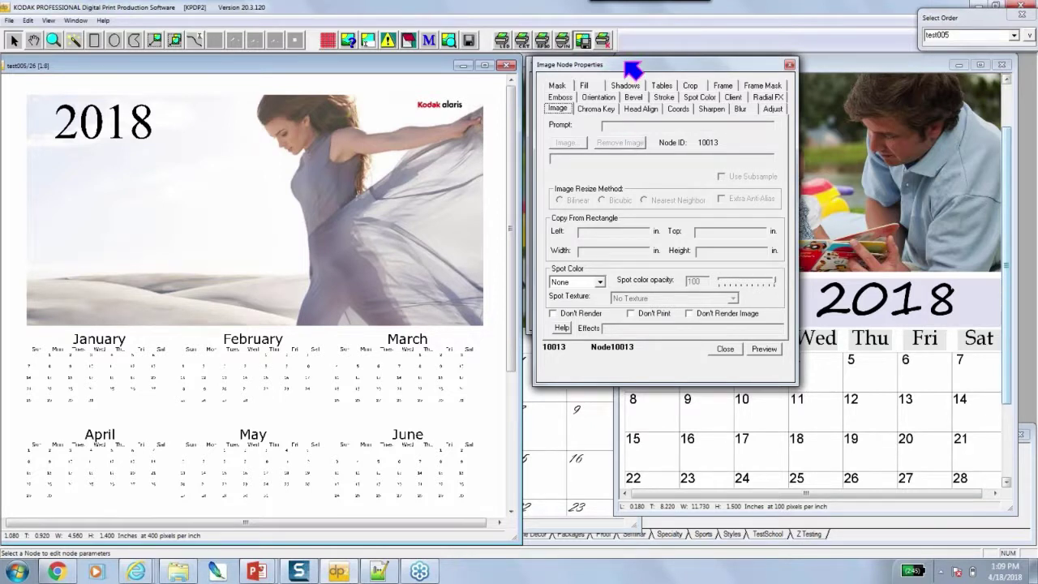
left_click(790, 64)
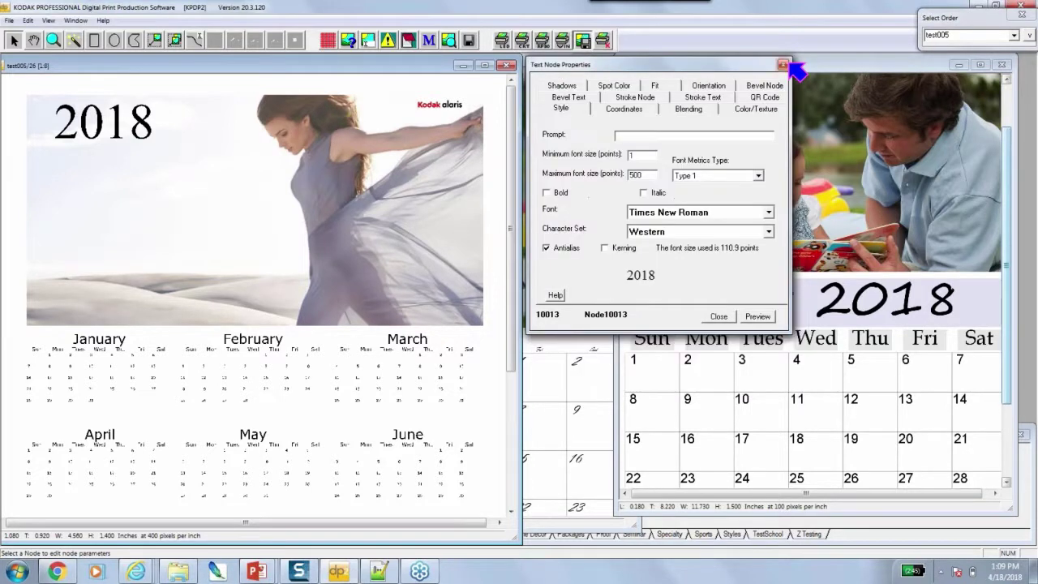
left_click(783, 65)
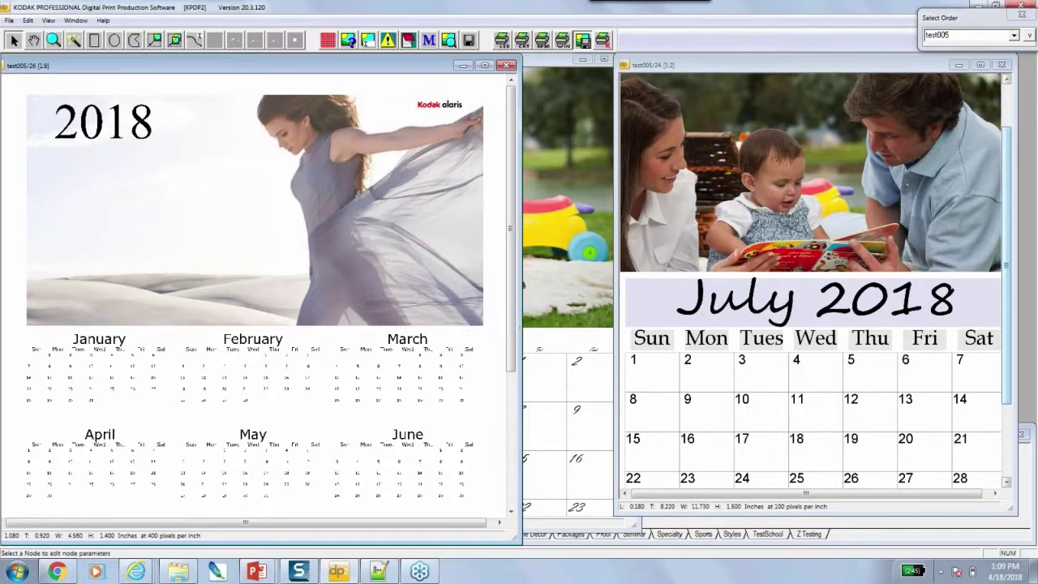
Compare the June 2018 and July 2018 calendar pages beside the narrowed twelve-month calendar window.
left_click_drag(519, 310, 344, 311)
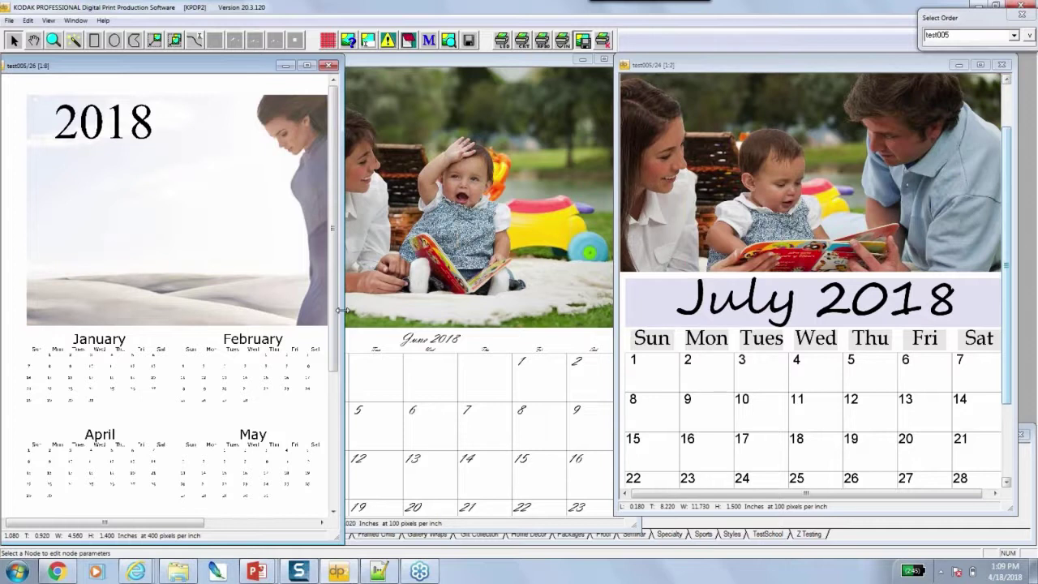
left_click(428, 70)
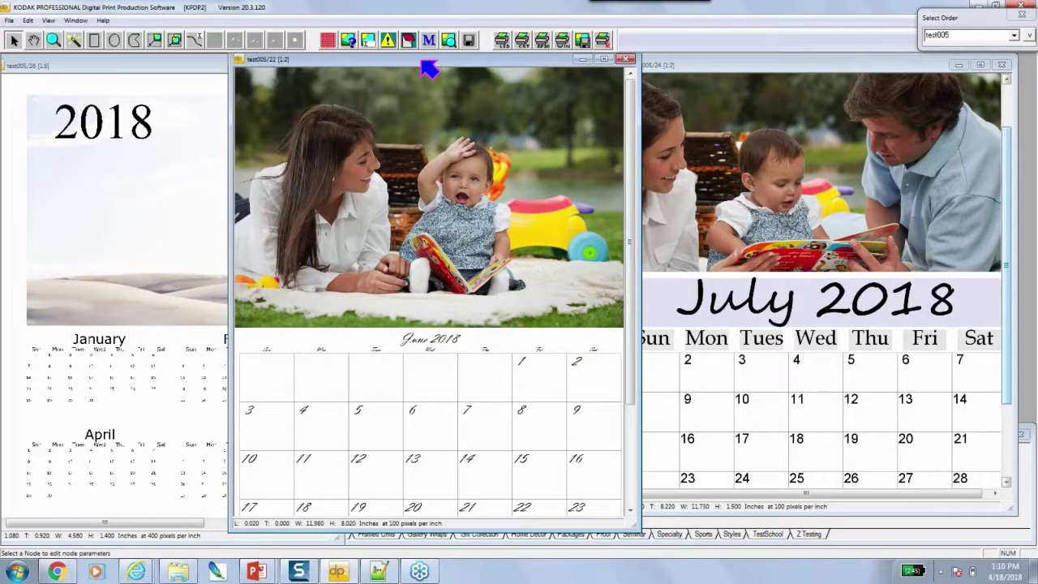
left_click_drag(423, 62, 488, 67)
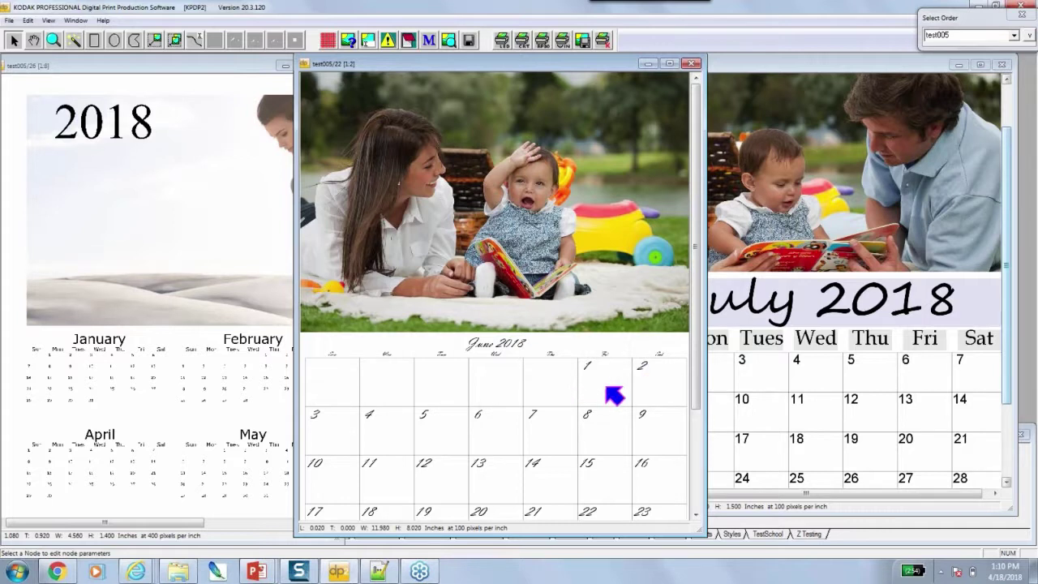
left_click(770, 308)
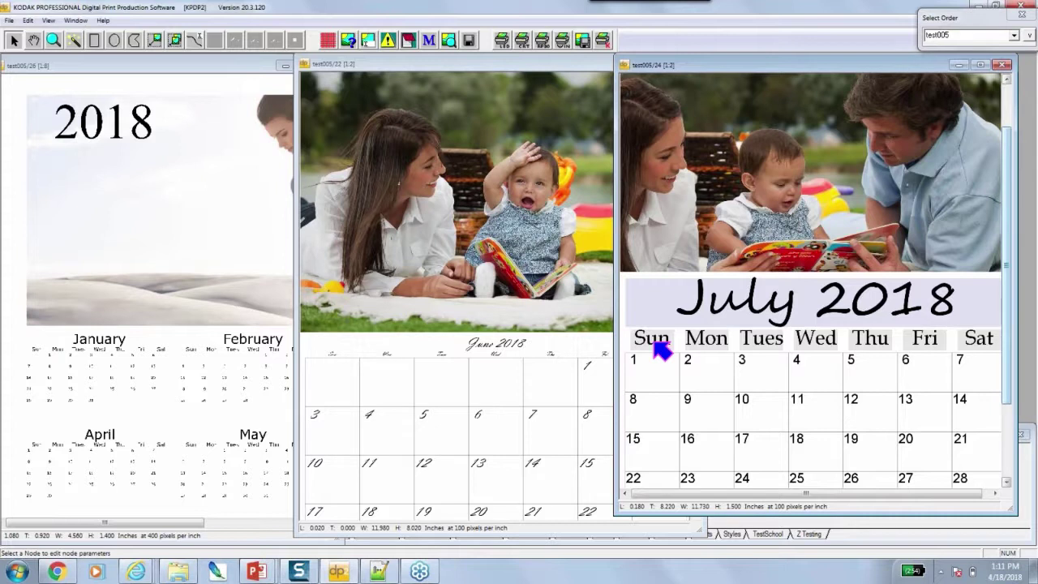
Show the node boxes on the twelve-month calendar and widen its window to display all the month grids.
left_click(180, 238)
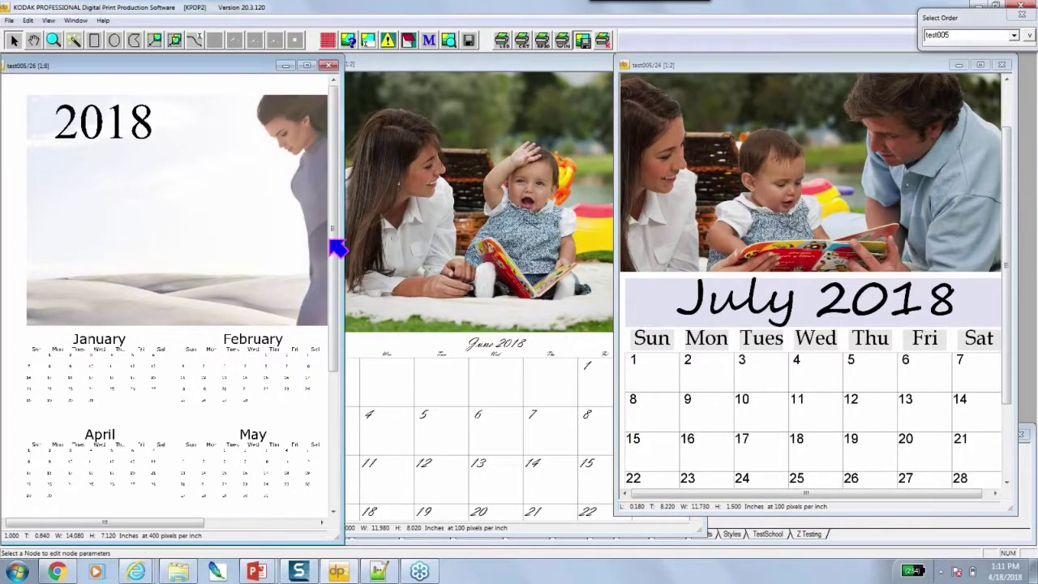
left_click_drag(336, 247, 405, 235)
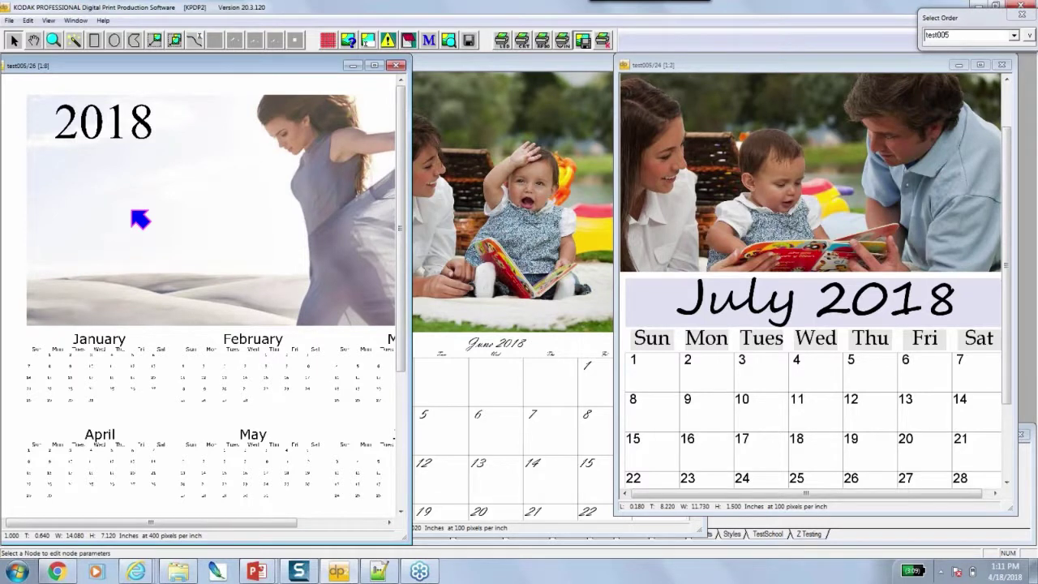
right_click(137, 215)
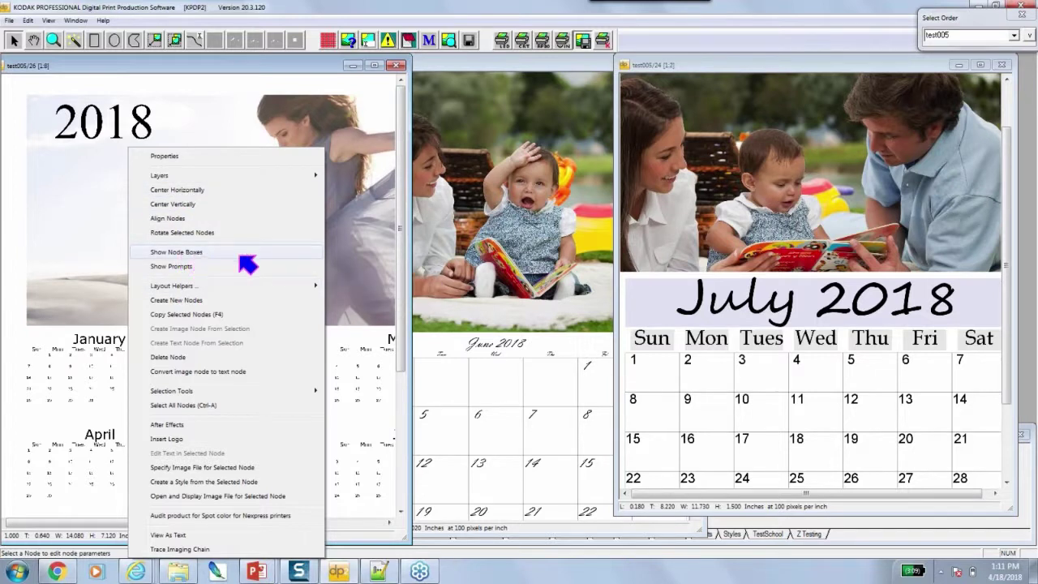
left_click(169, 253)
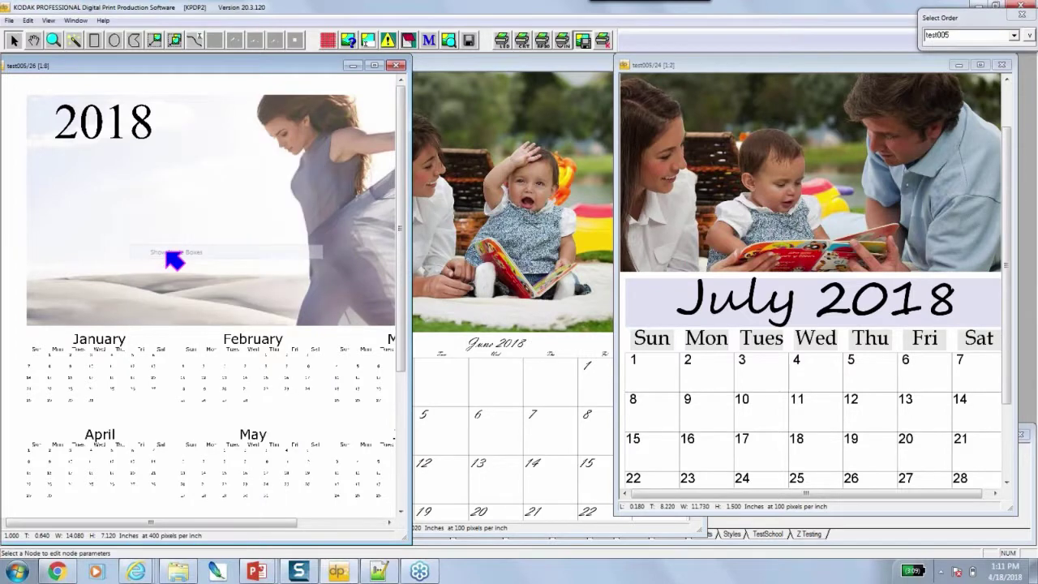
mouse_move(412, 254)
left_mouse_down()
mouse_move(511, 254)
mouse_move(496, 343)
mouse_move(496, 311)
mouse_move(500, 371)
left_mouse_up()
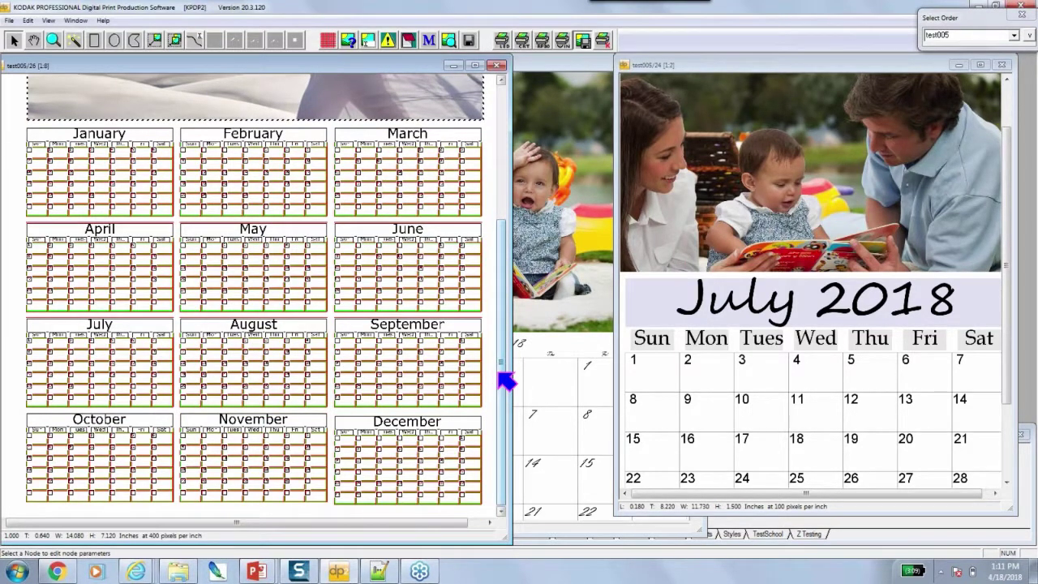
left_click_drag(507, 378, 514, 303)
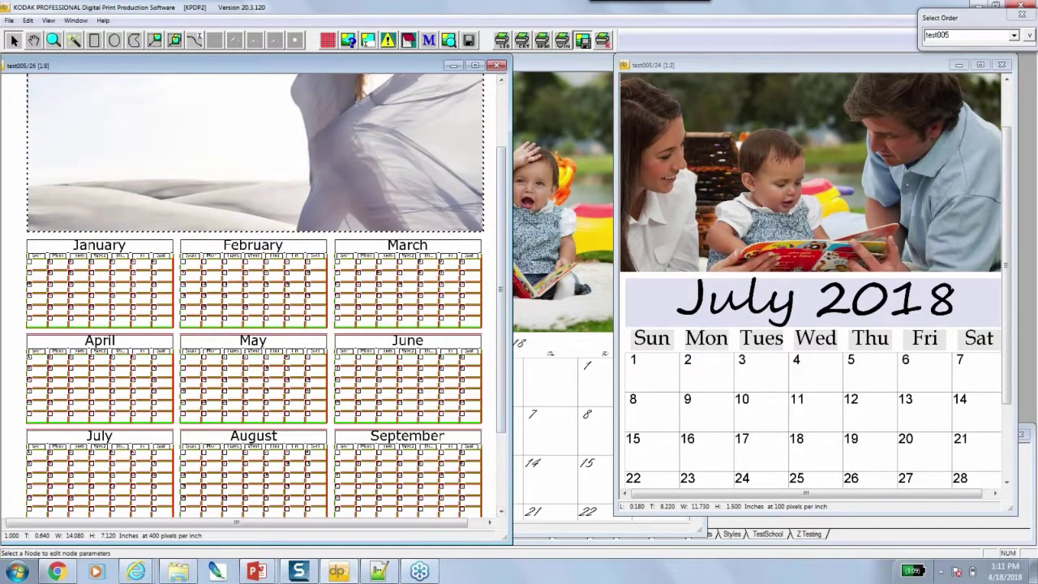
Inspect the month-name, weekday and date nodes in the March and January grids by selecting them individually.
left_click(446, 251)
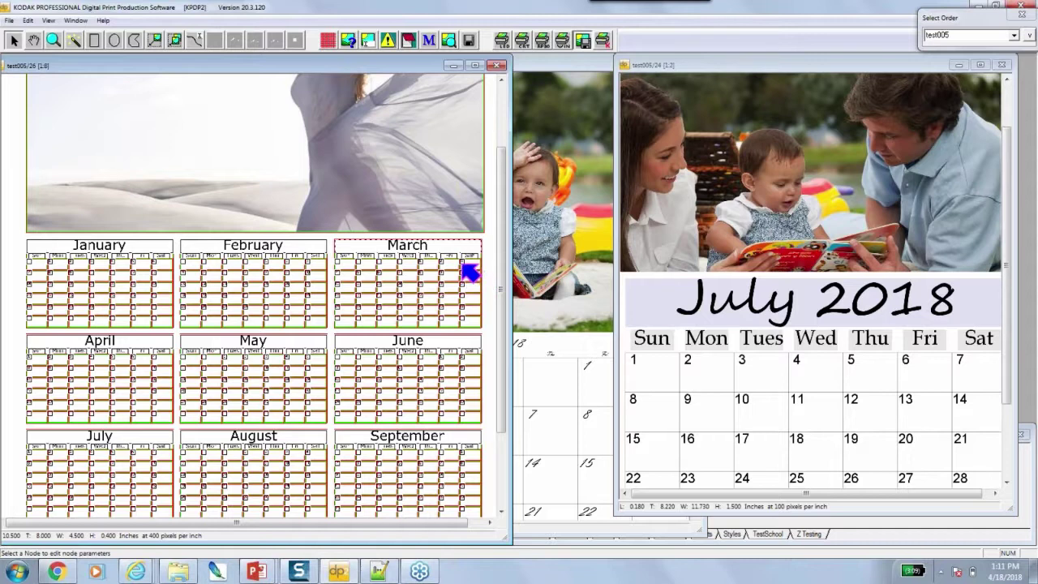
left_click(465, 261)
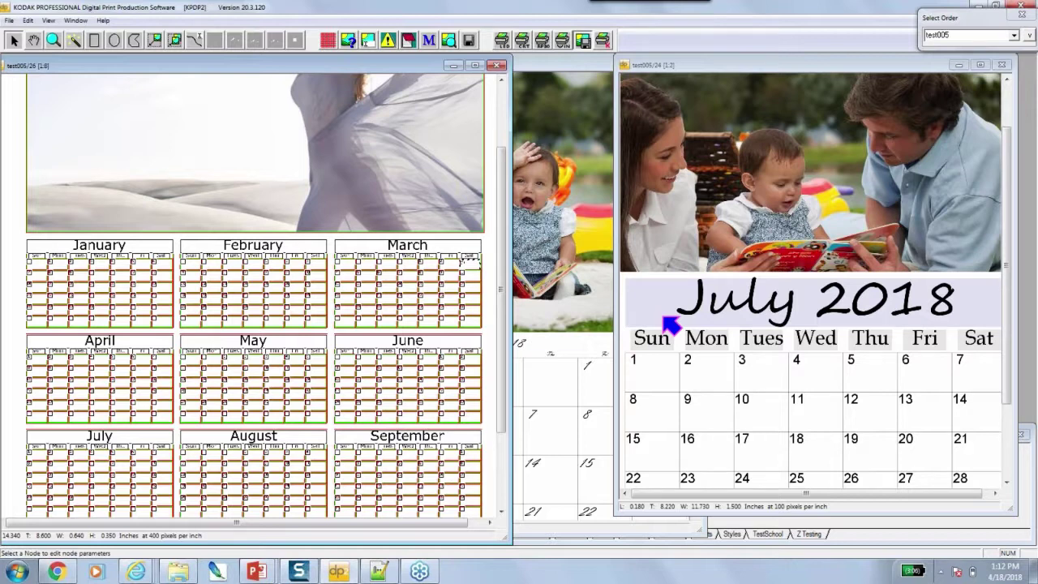
left_click(95, 251)
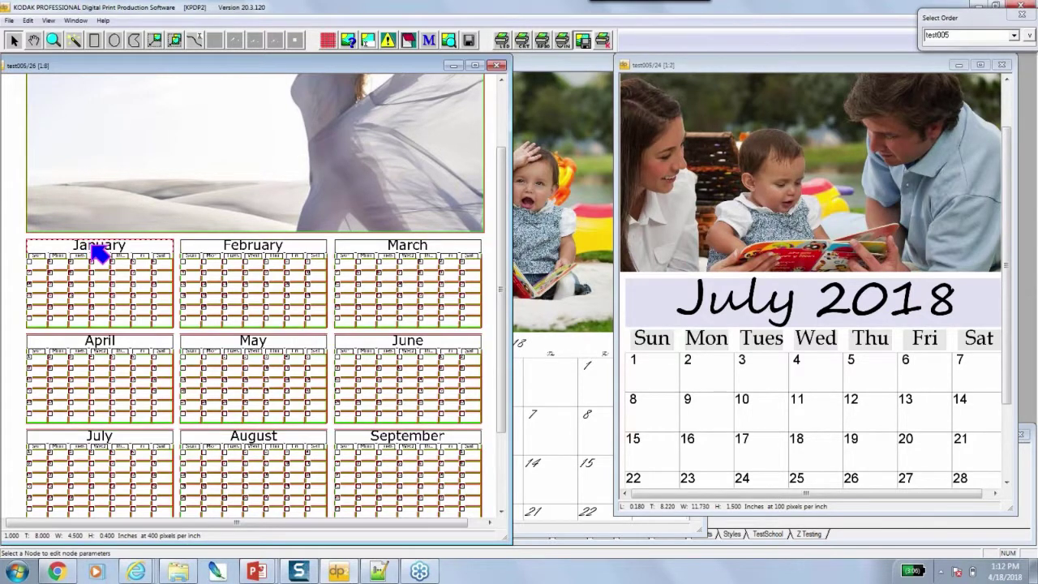
left_click(36, 258)
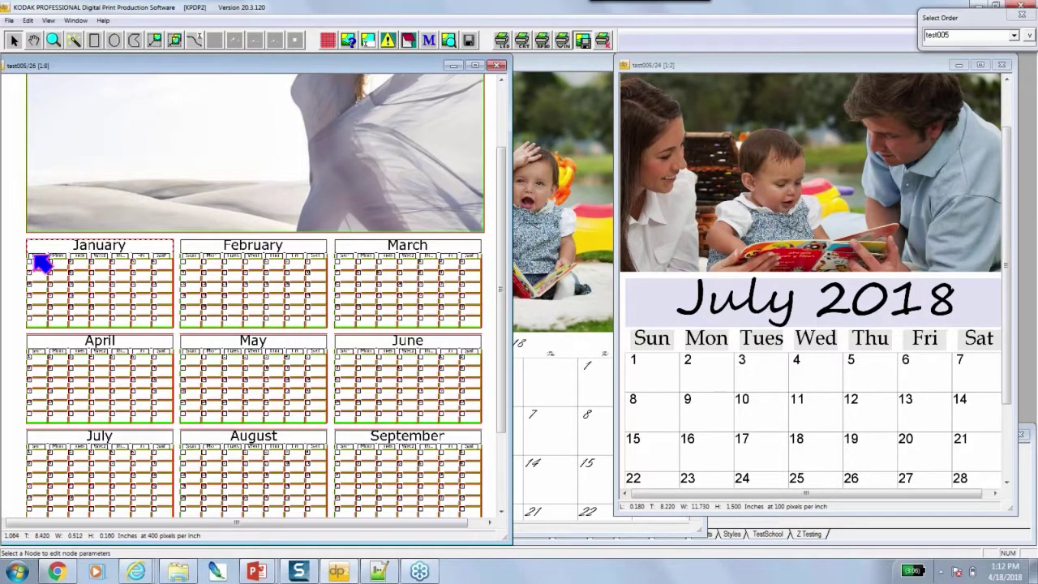
left_click(99, 267)
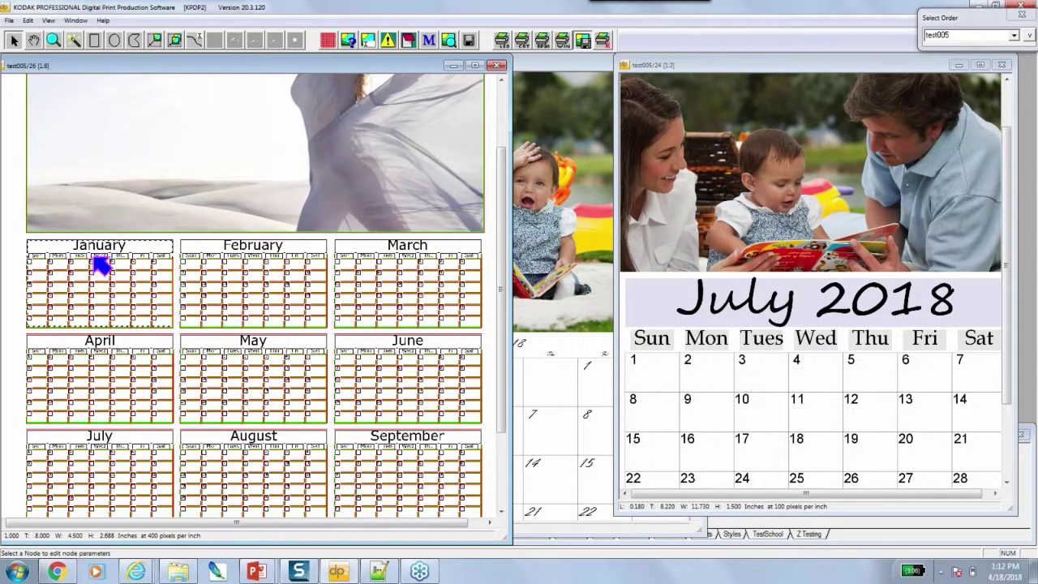
left_click(105, 249)
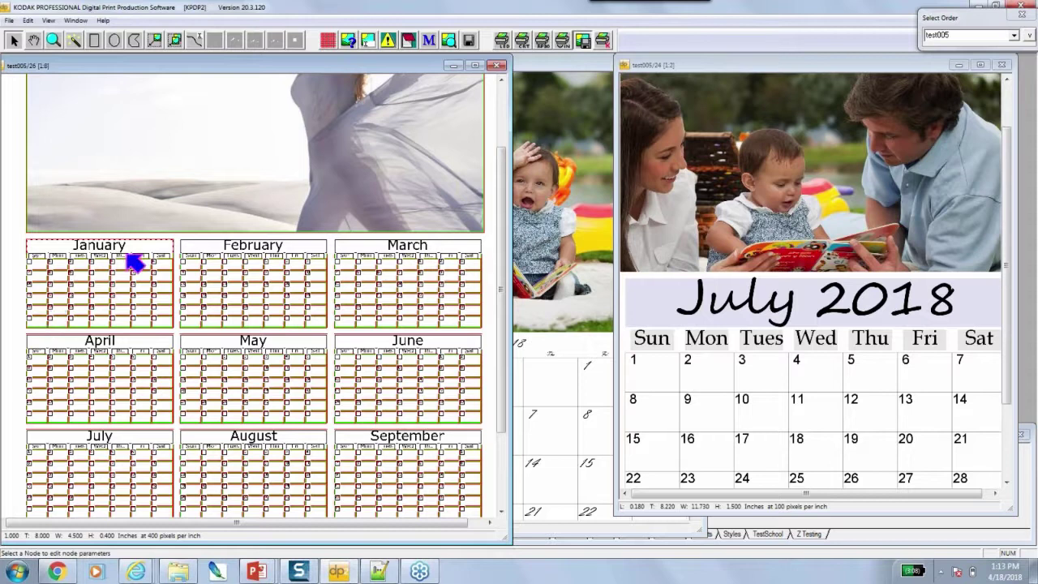
Minimize the twelve-month, July 2018 and June 2018 calendar windows.
left_click(454, 66)
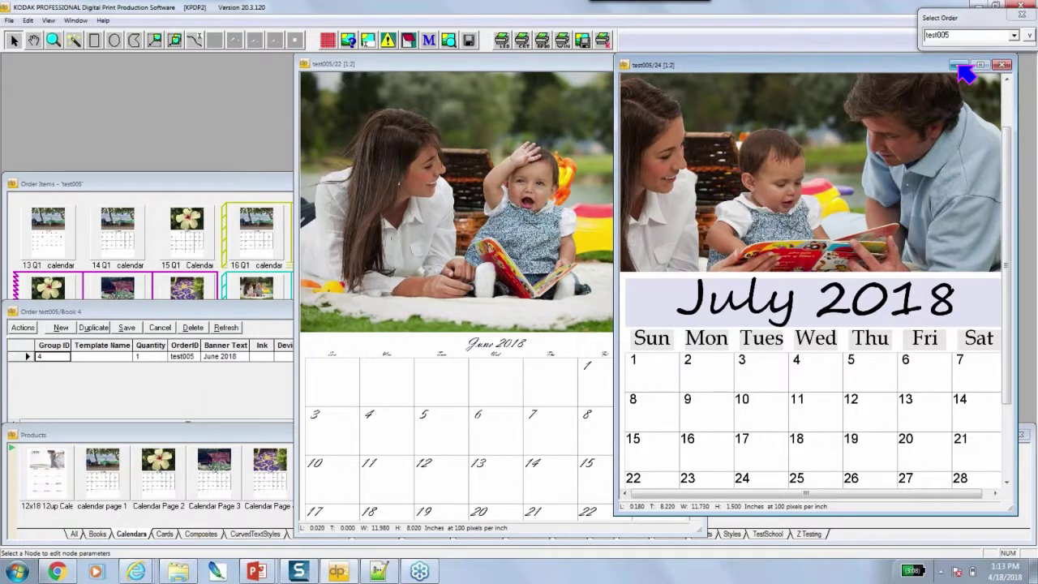
left_click(959, 66)
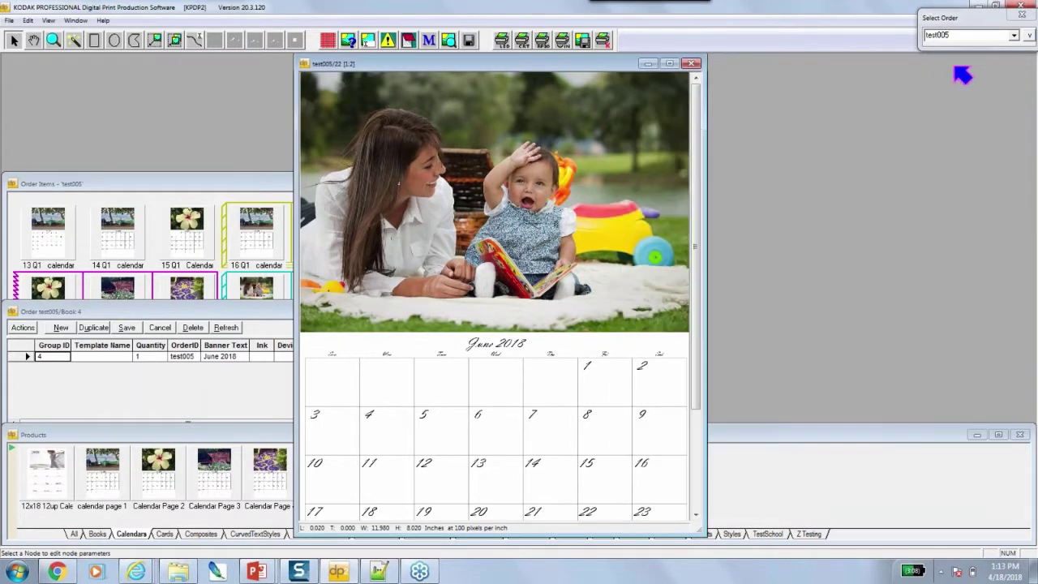
left_click(647, 64)
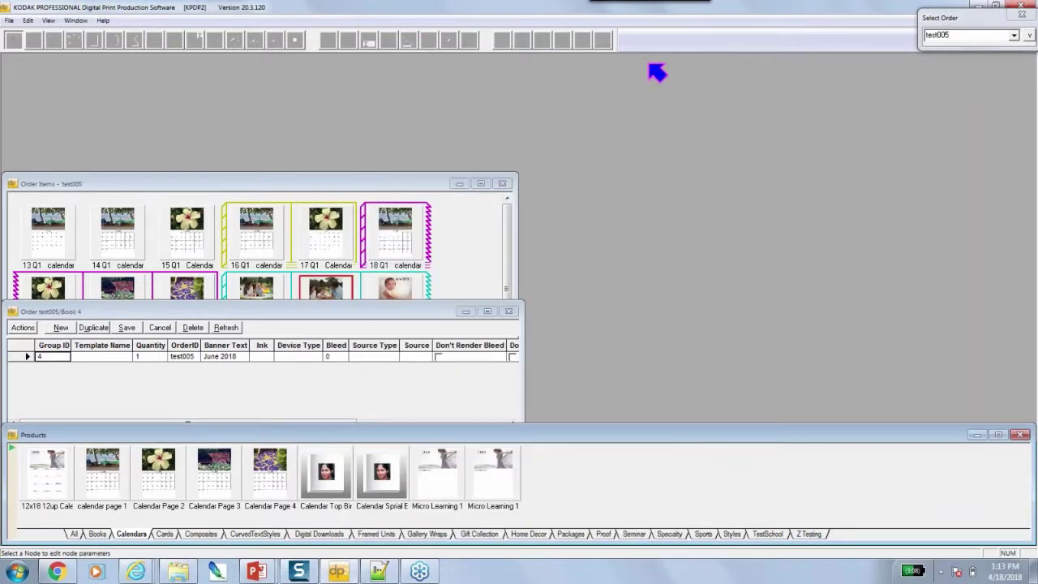
Open the Micro Learning 12x18 12up Cal product from the Calendars products and enlarge its window to show the whole page at 1:3.
double_click(451, 495)
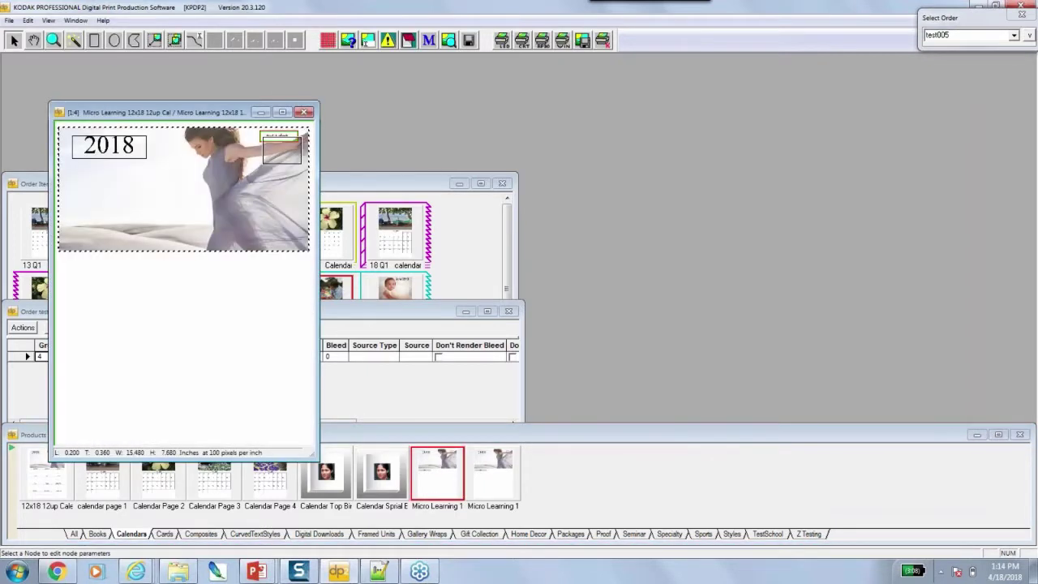
left_click_drag(111, 112, 116, 71)
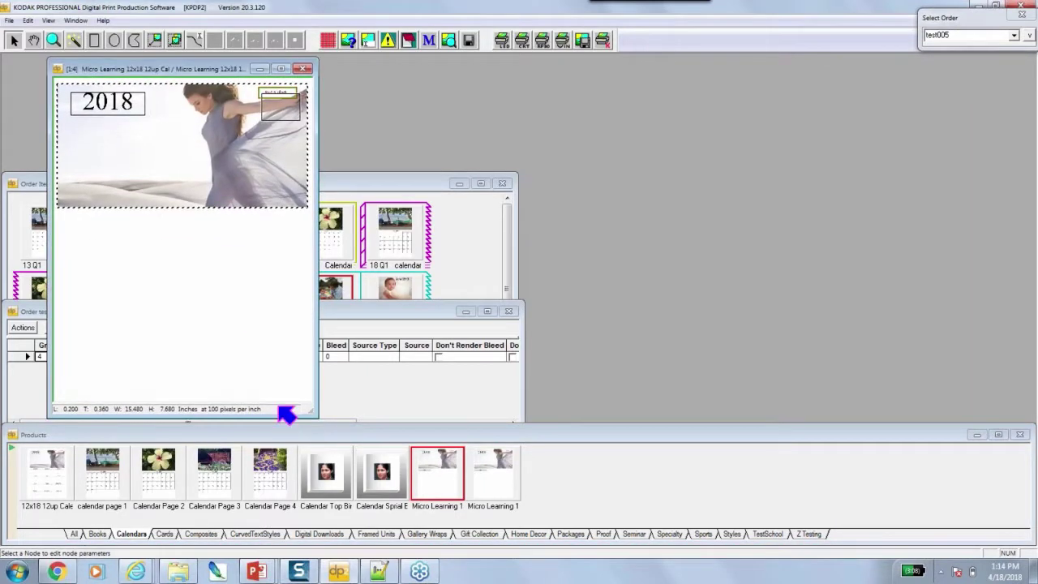
left_click(53, 40)
left_click(122, 259)
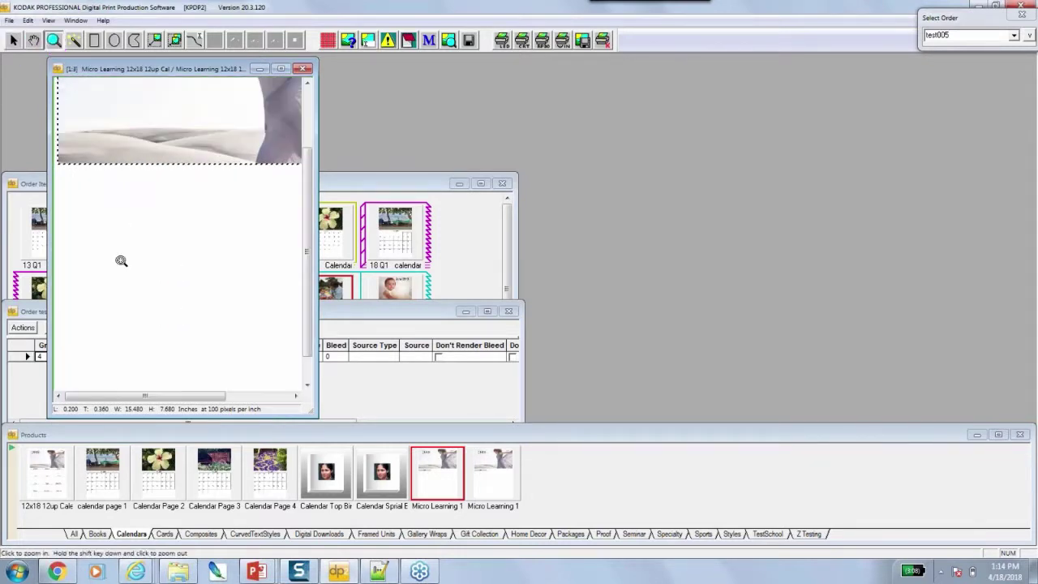
left_click_drag(315, 415, 473, 547)
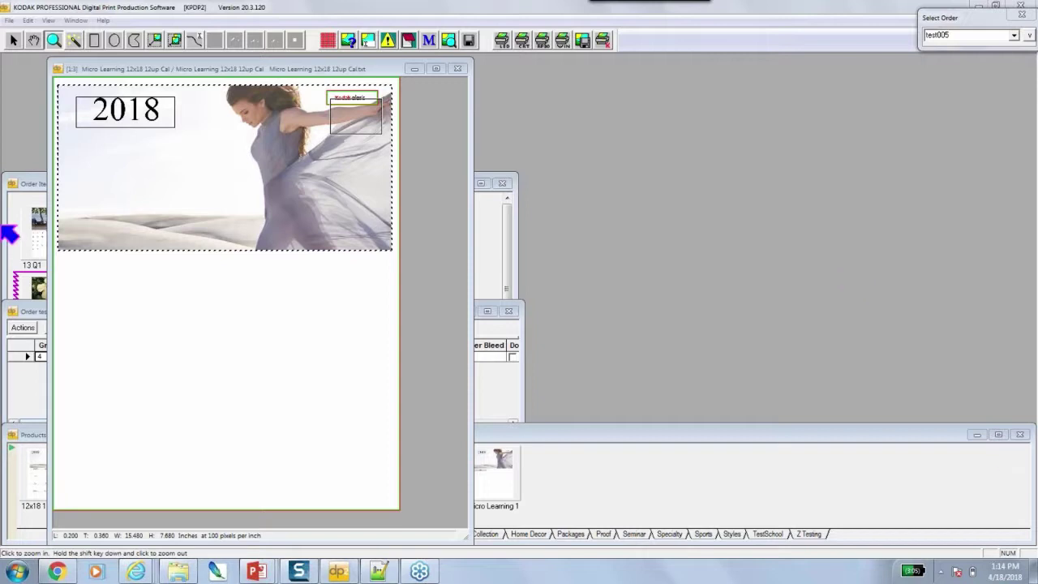
left_click_drag(123, 72, 100, 68)
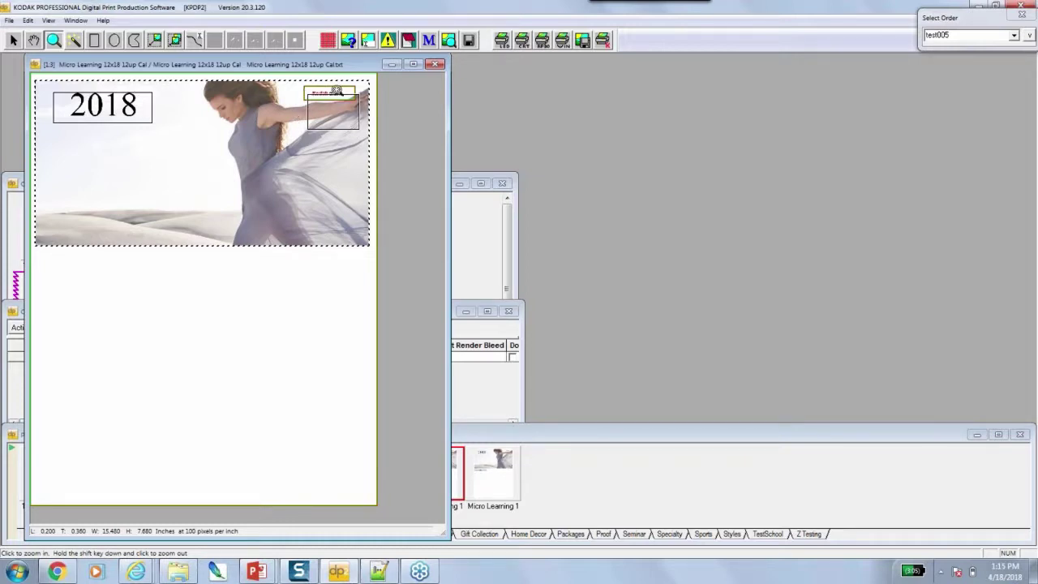
left_click(13, 40)
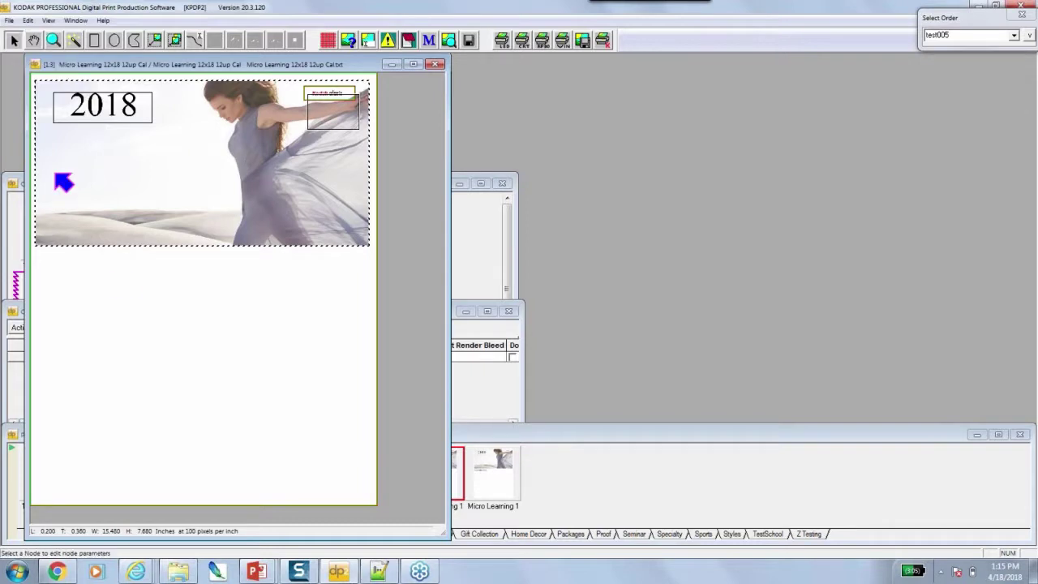
Create a 4-row by 3-column grid of image nodes with an 8.5 in. top margin and 0.25 in. for the other margins and gaps.
right_click(116, 278)
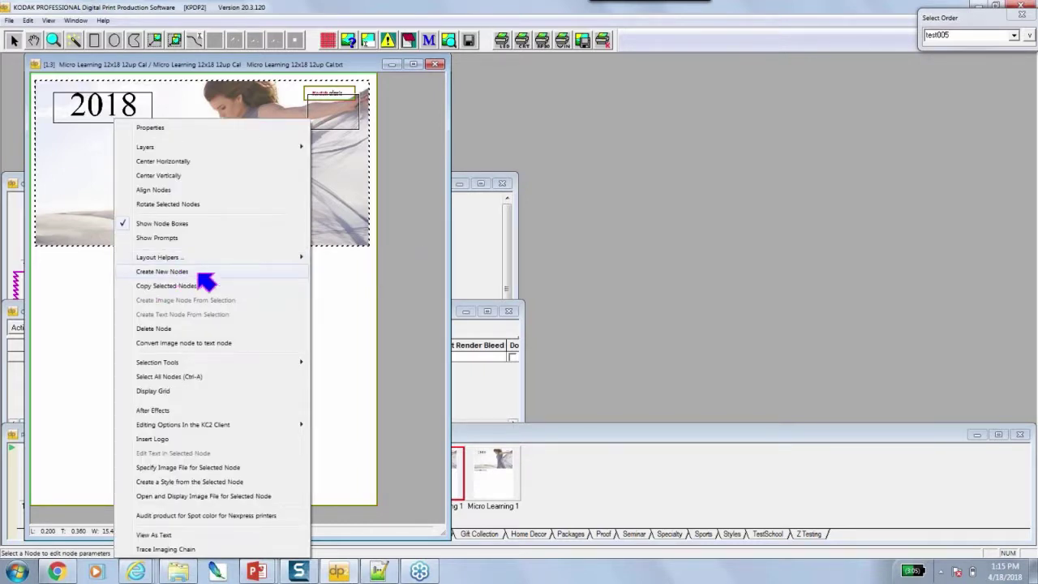
left_click(247, 281)
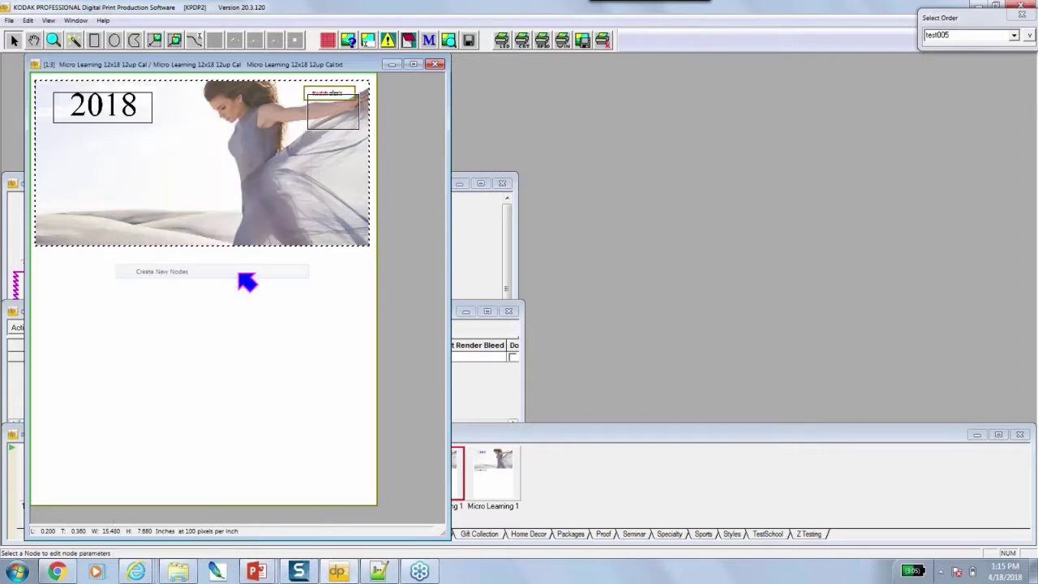
left_click_drag(424, 72, 511, 69)
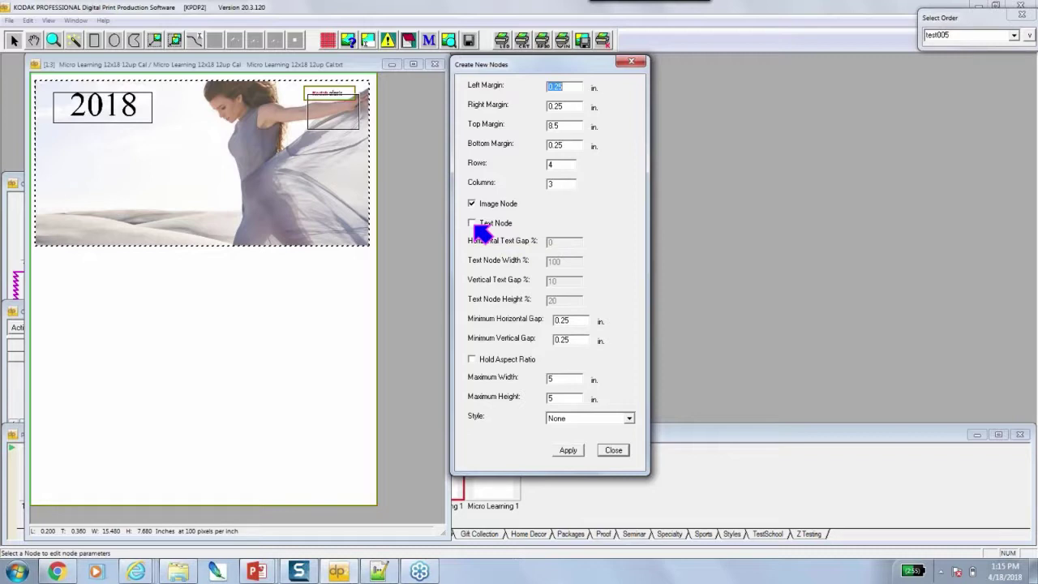
double_click(553, 126)
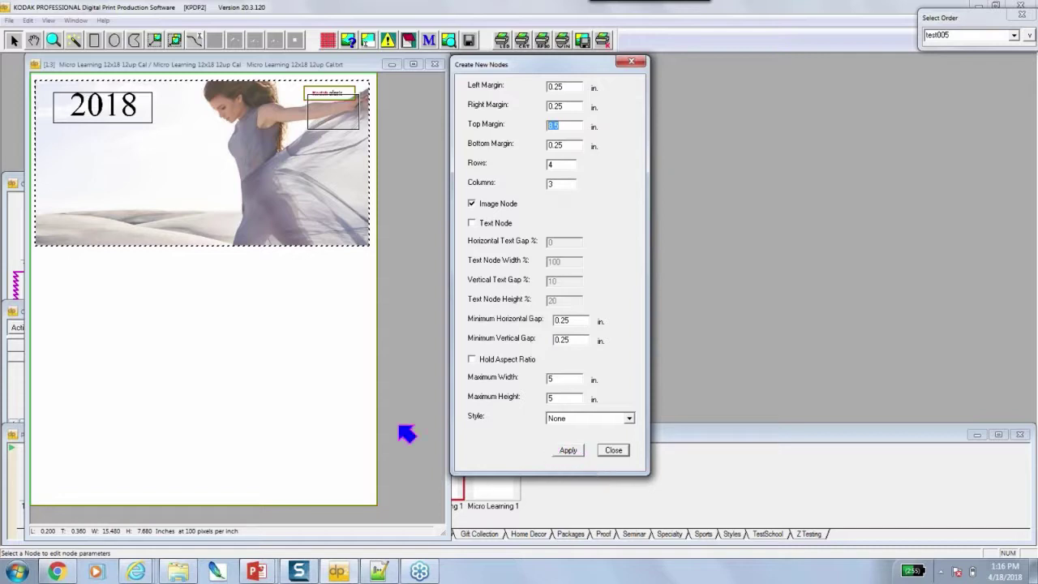
left_click(567, 451)
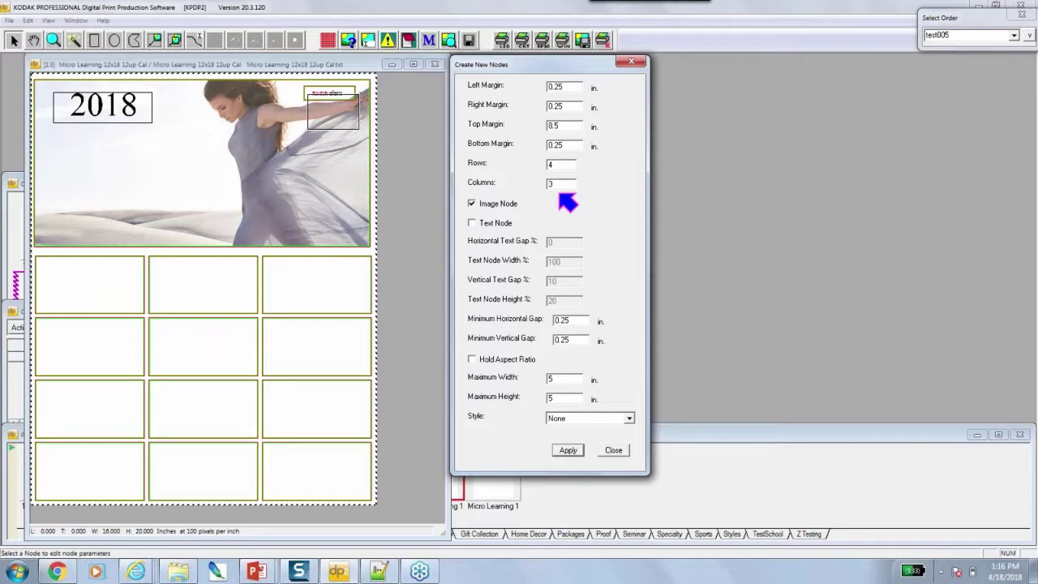
left_click(631, 61)
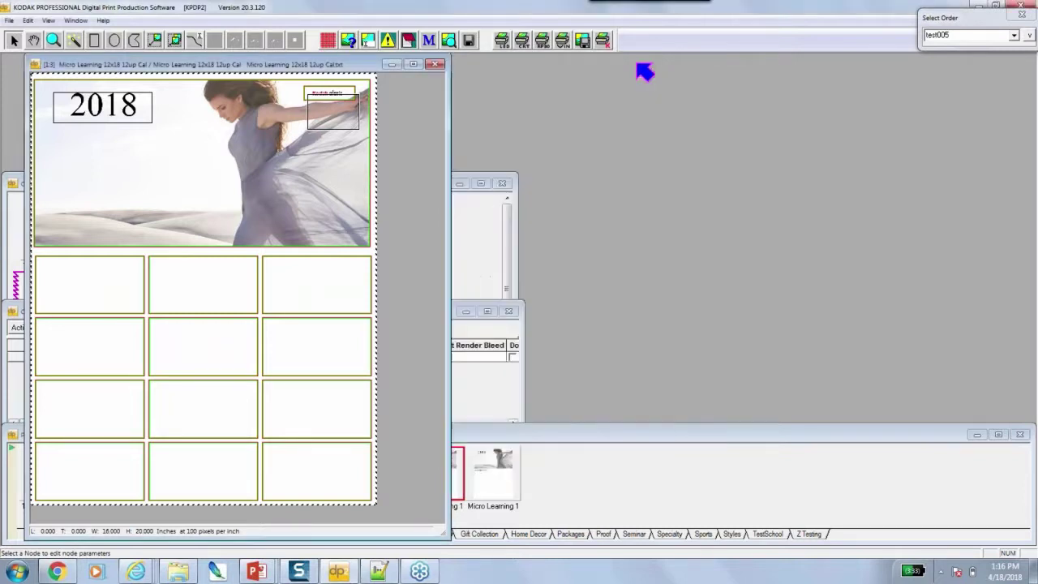
Select the first image node in the new grid and start the Create Month calendar layout helper for it.
left_click(90, 293)
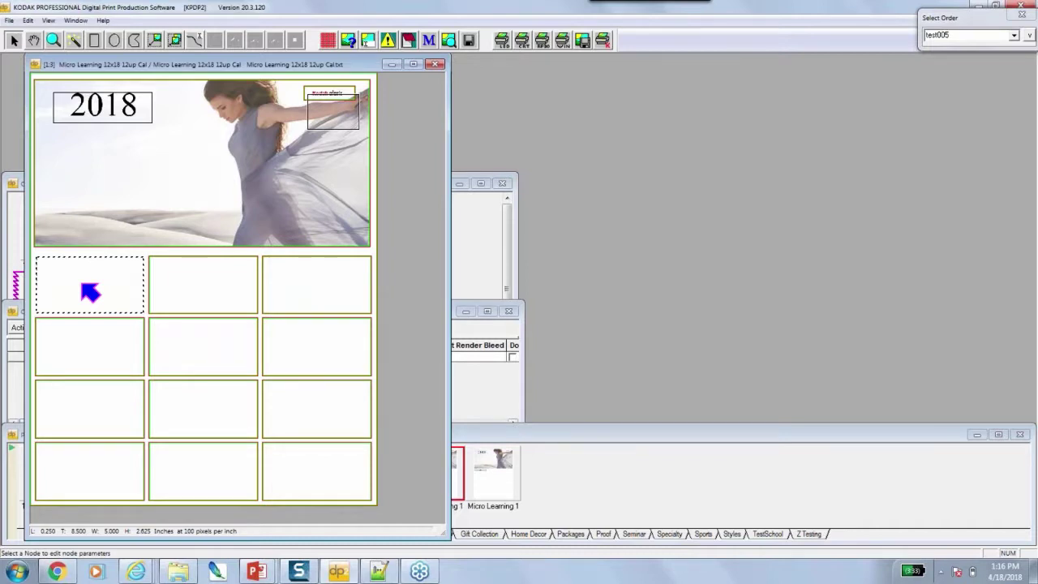
right_click(82, 284)
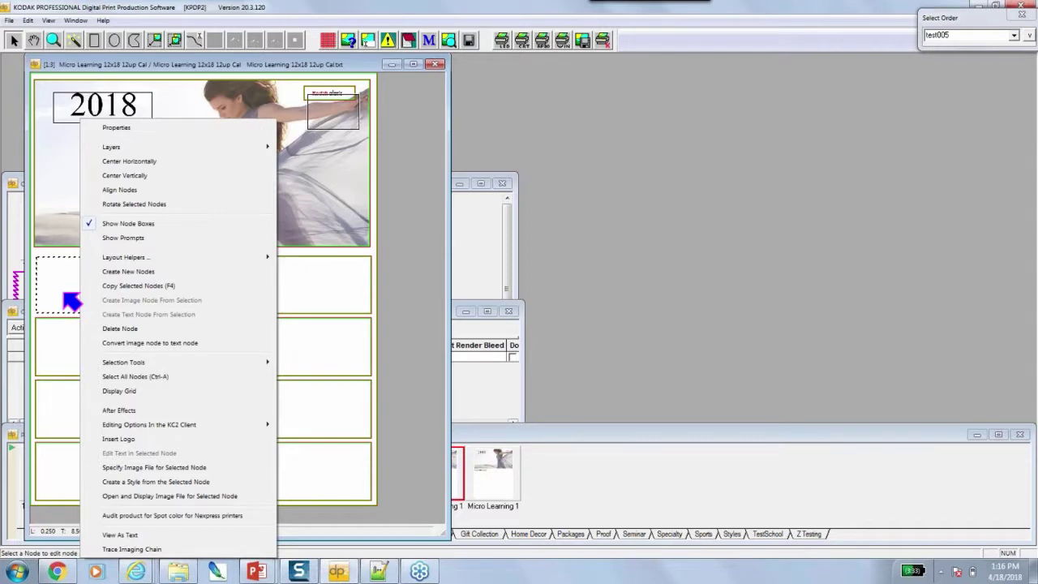
mouse_move(181, 260)
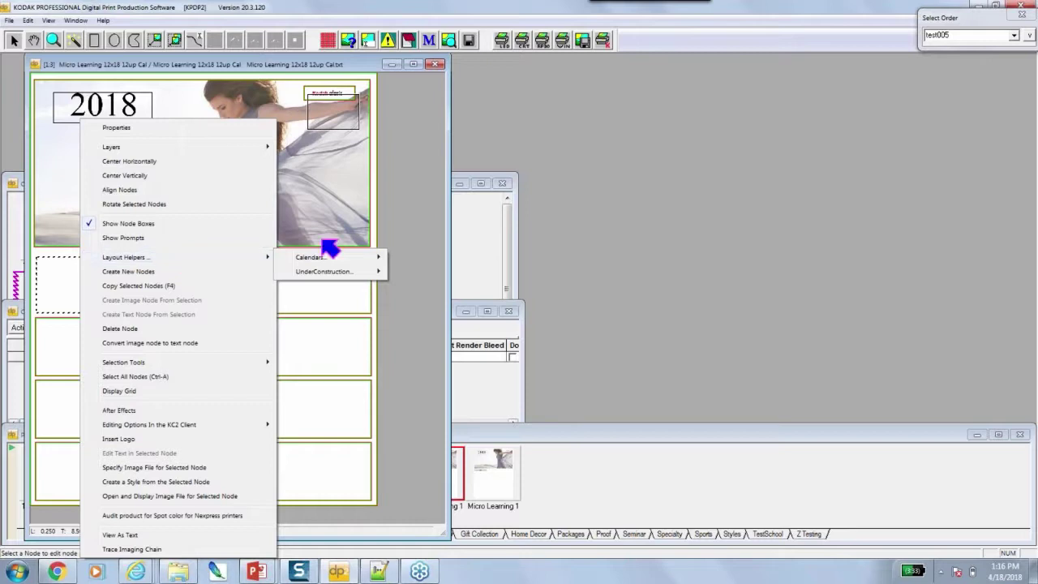
mouse_move(337, 261)
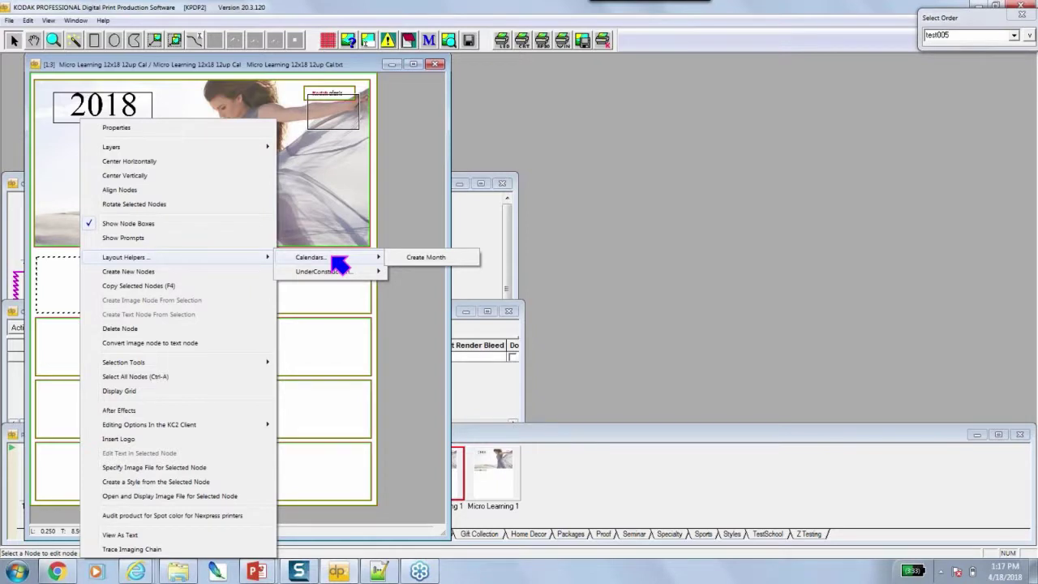
left_click(437, 261)
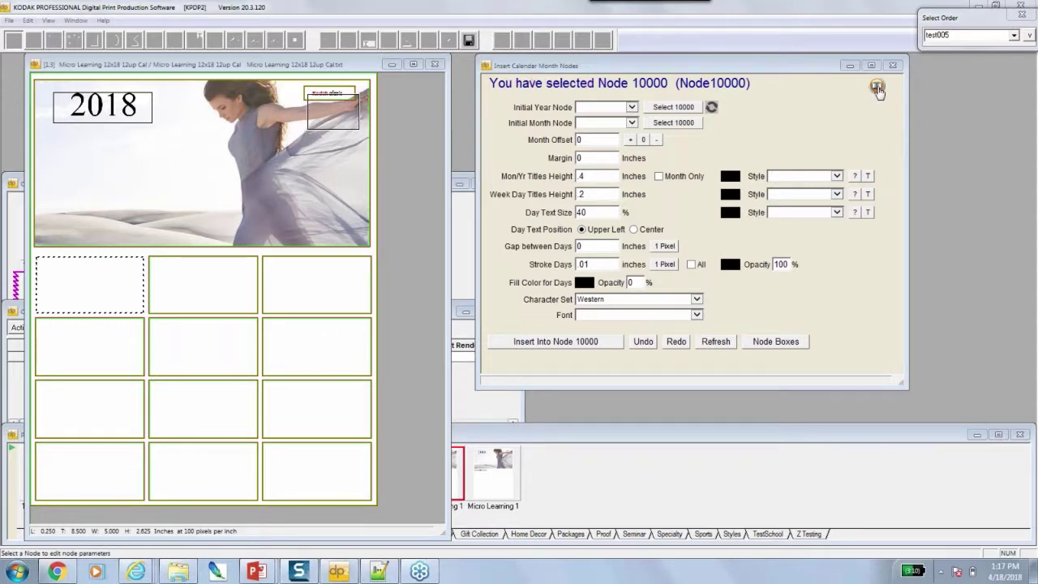
Find the Layout Helpers topic through the help's What's New page and read its introduction to creating a monthly calendar.
left_click(103, 20)
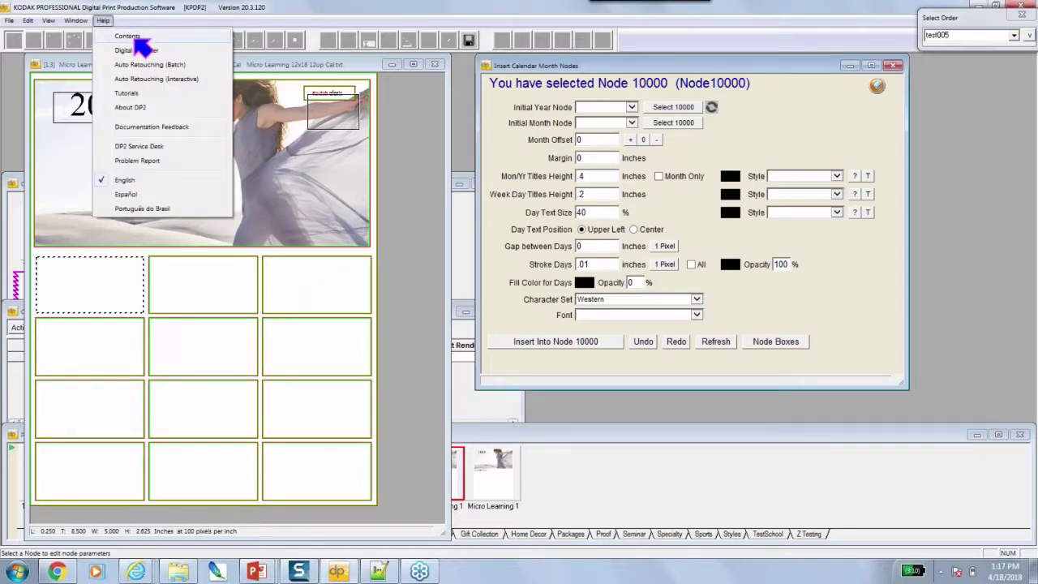
left_click(130, 36)
left_click(132, 104)
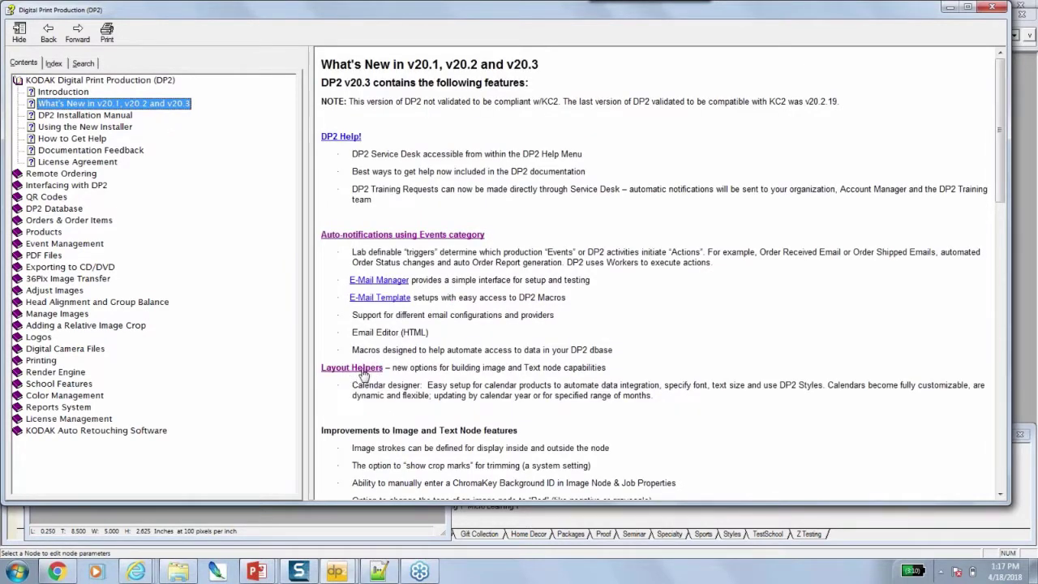
left_click(364, 373)
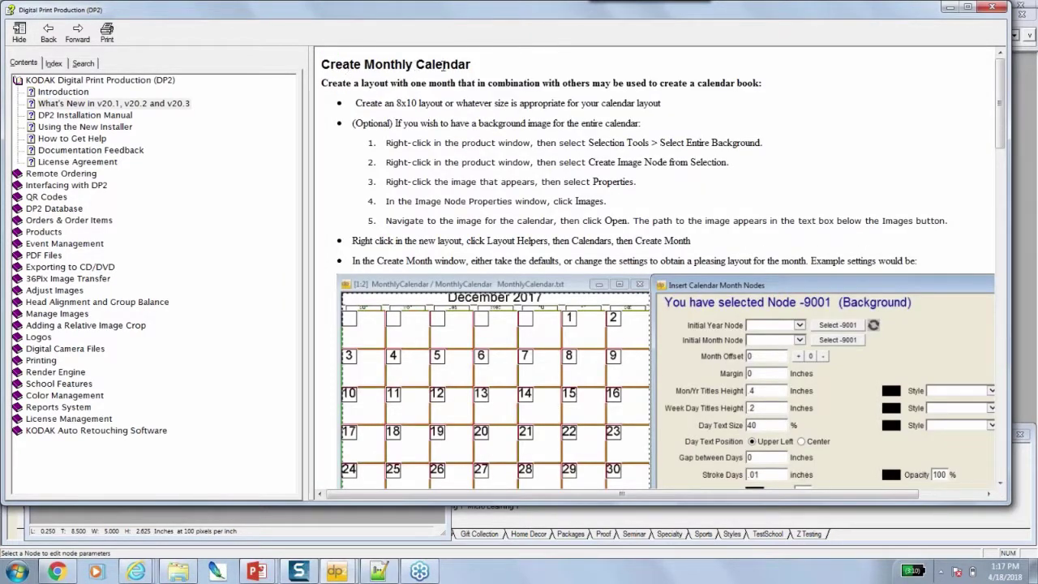
left_click_drag(416, 65, 489, 67)
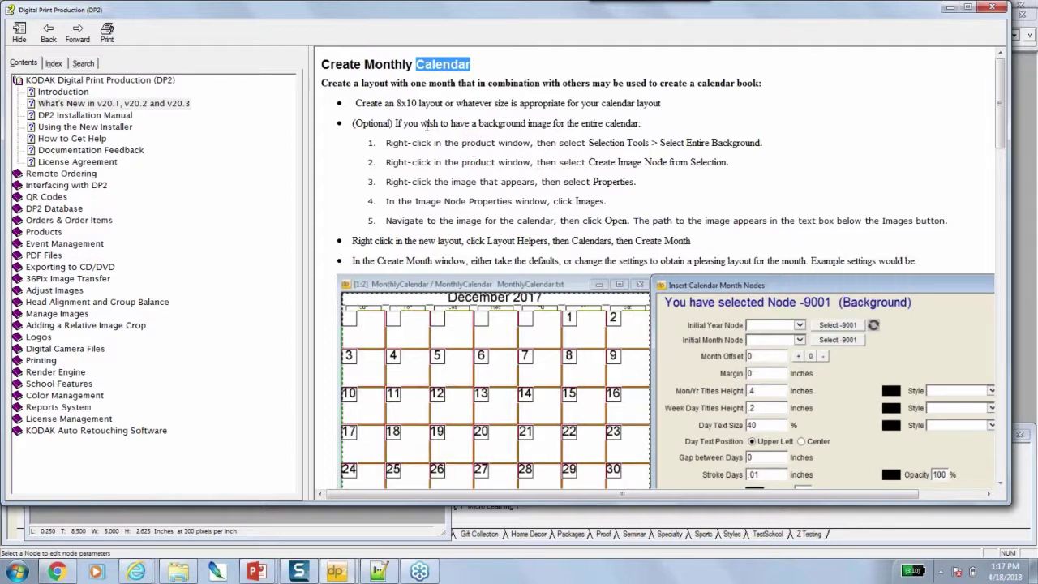
left_click_drag(411, 83, 760, 84)
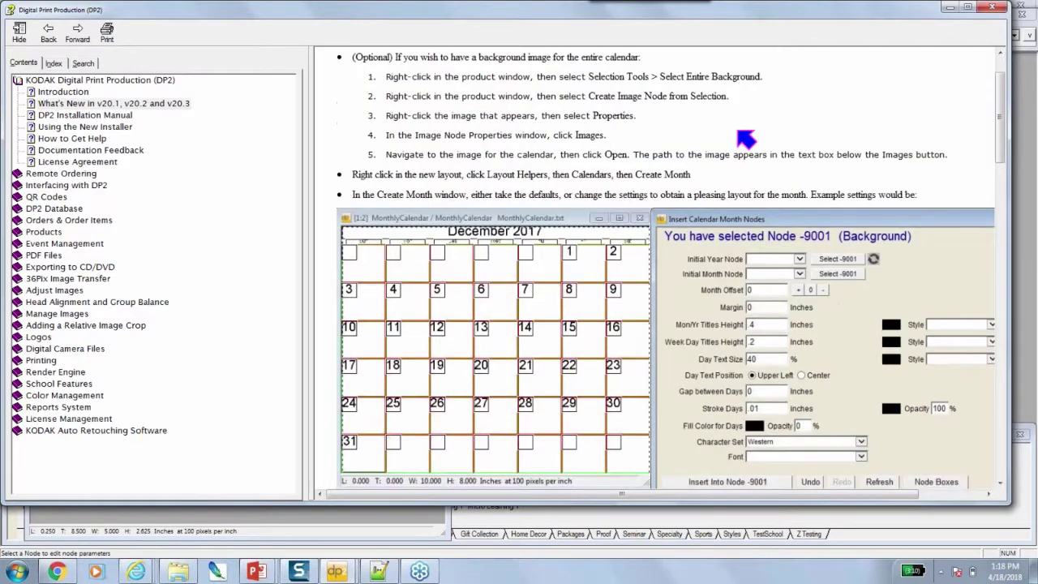
Read on to the instructions for creating a 12-month calendar poster and close the help.
scroll(744, 140, "down", 5)
scroll(745, 141, "down", 3)
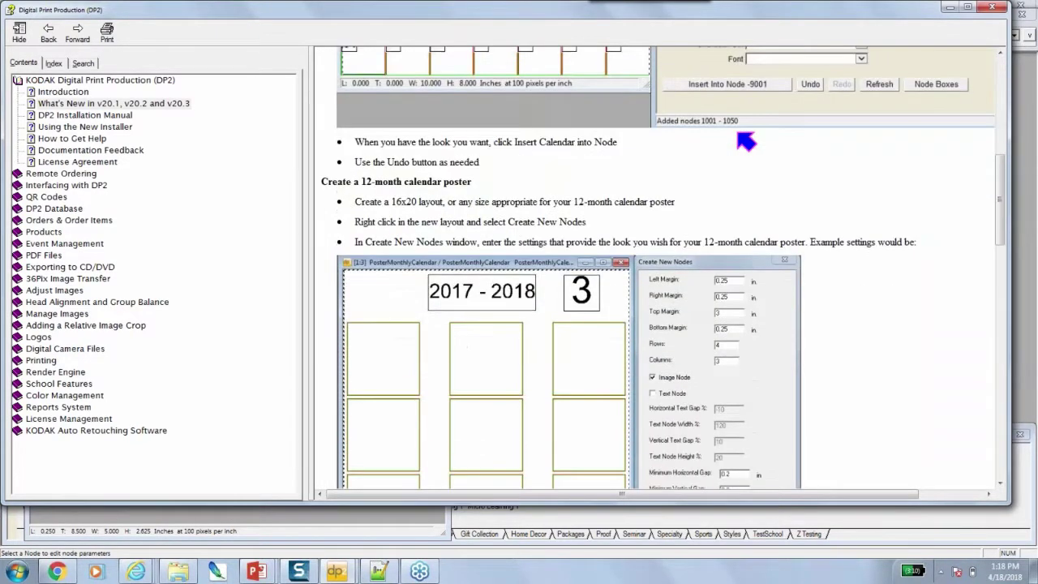
scroll(744, 142, "down", 2)
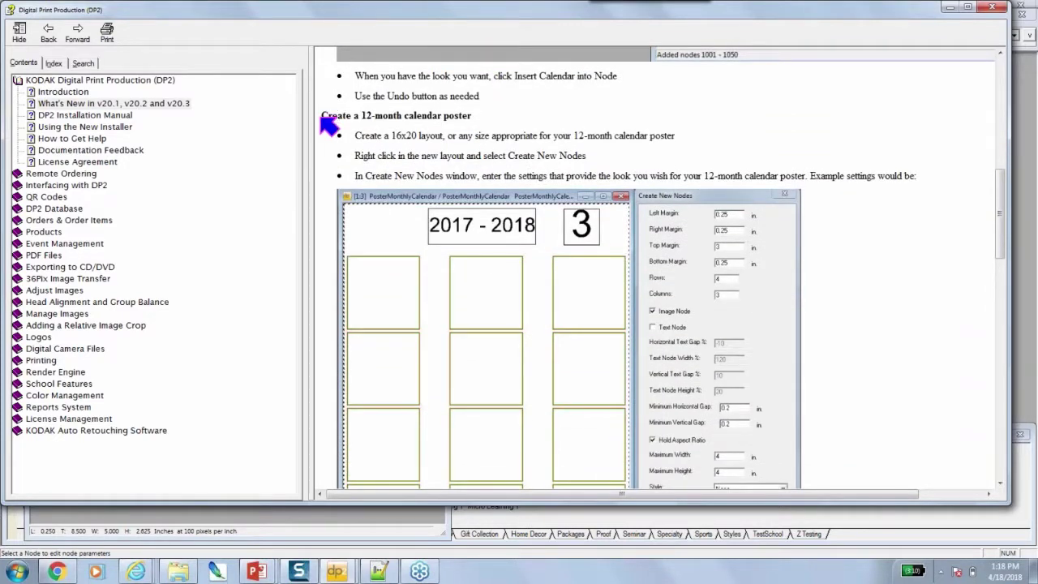
left_click_drag(322, 116, 473, 118)
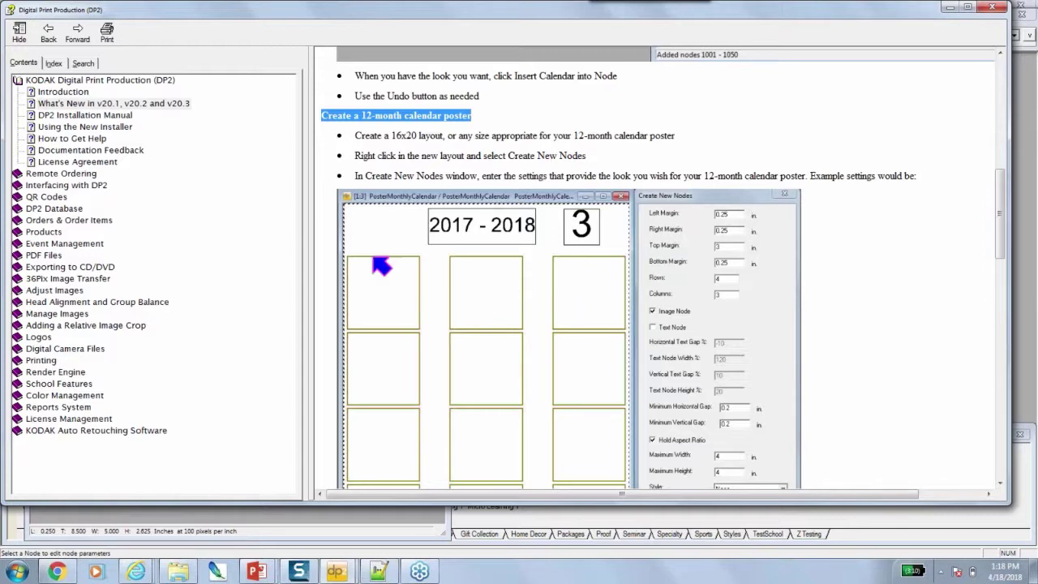
left_click(995, 8)
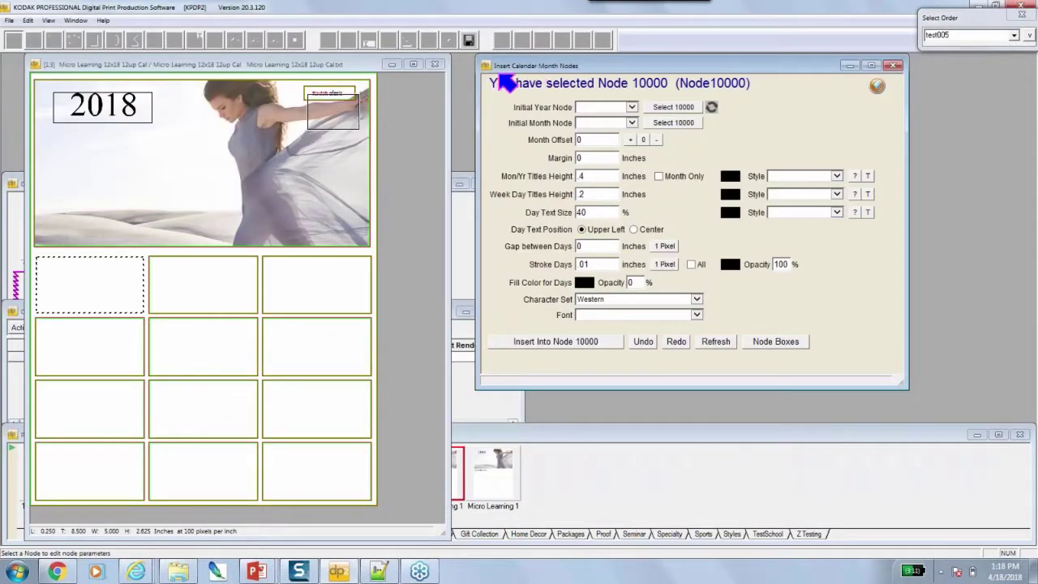
Enlarge the calendar product to 1:2, widen its window, and place the Insert Calendar Month Nodes window beside it.
left_click(46, 60)
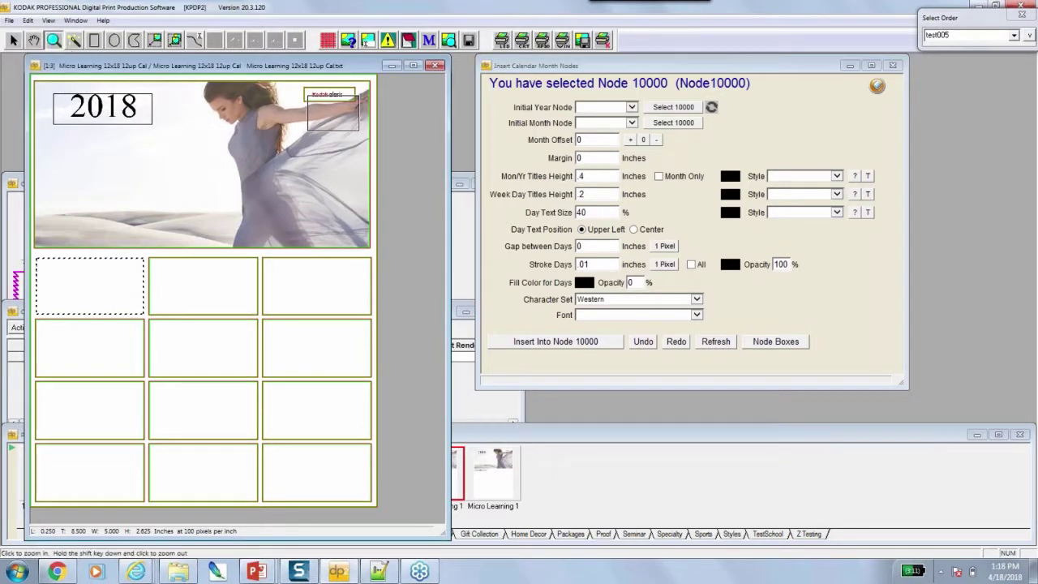
left_click(134, 280)
left_click_drag(506, 460, 573, 466)
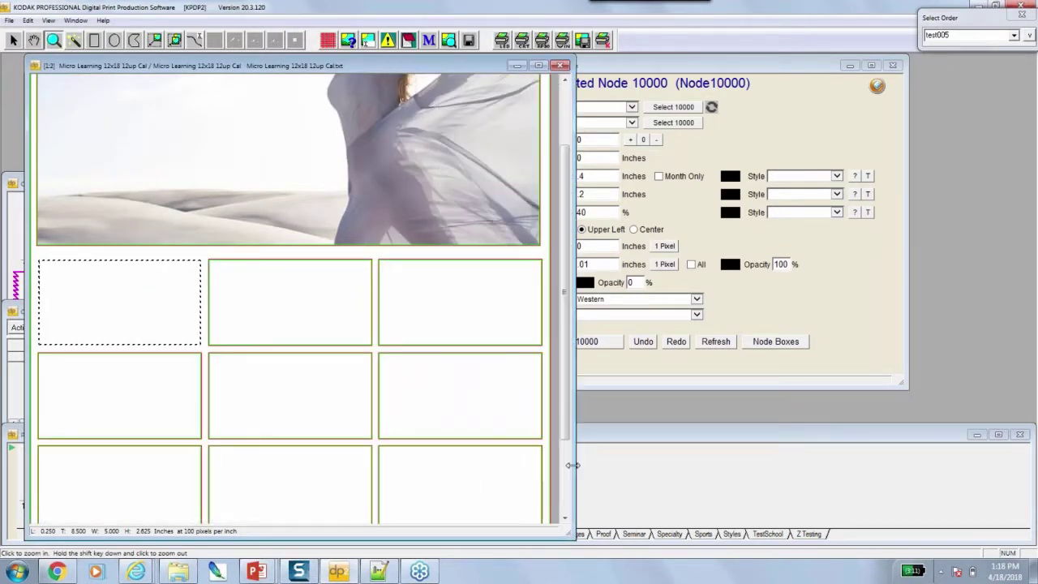
left_click_drag(644, 66, 750, 73)
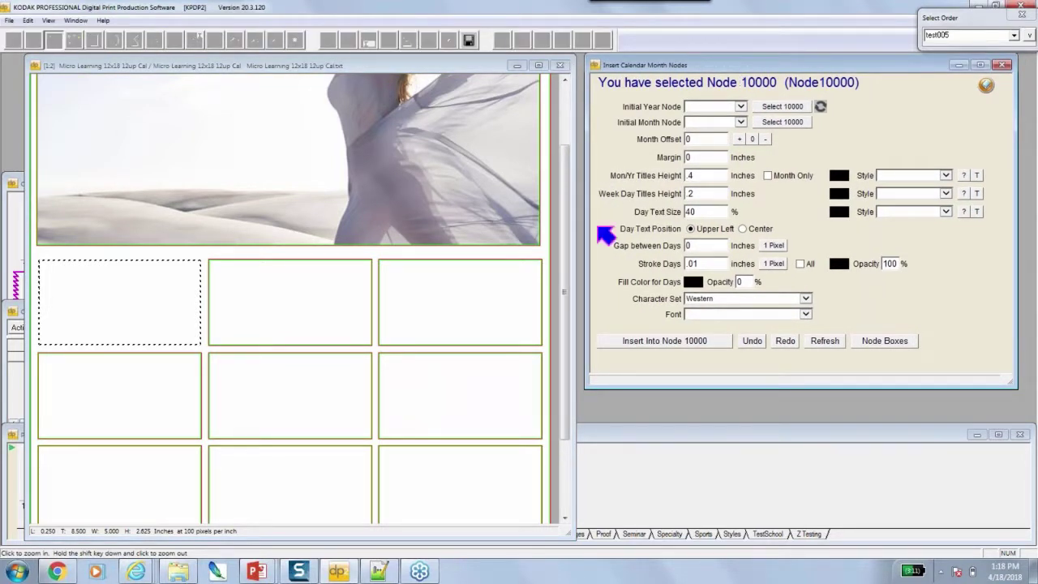
left_click_drag(566, 238, 569, 162)
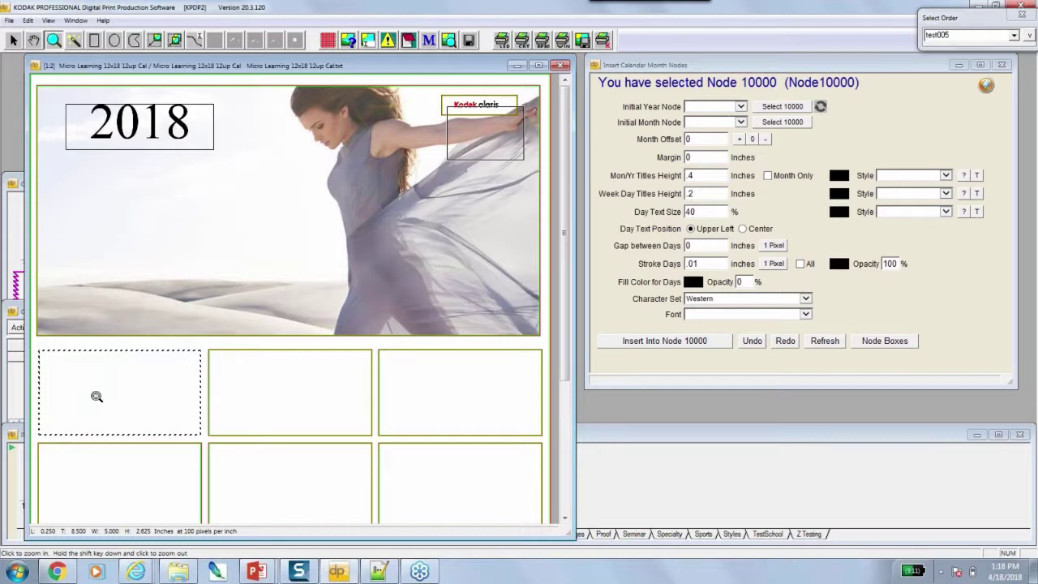
left_click(13, 41)
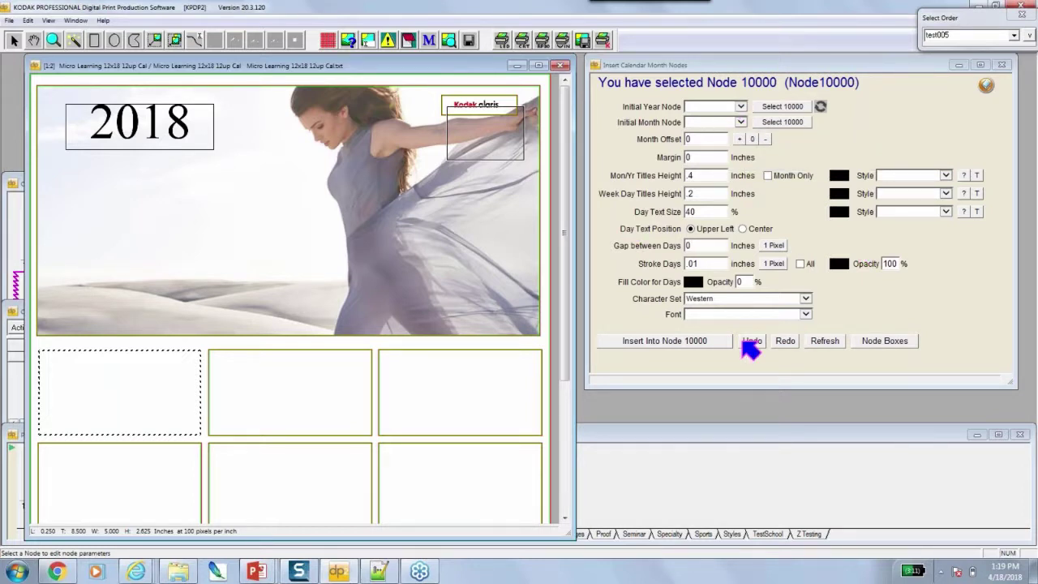
Insert a calendar month with the default settings into the first grid node and preview it without node boxes.
left_click(670, 341)
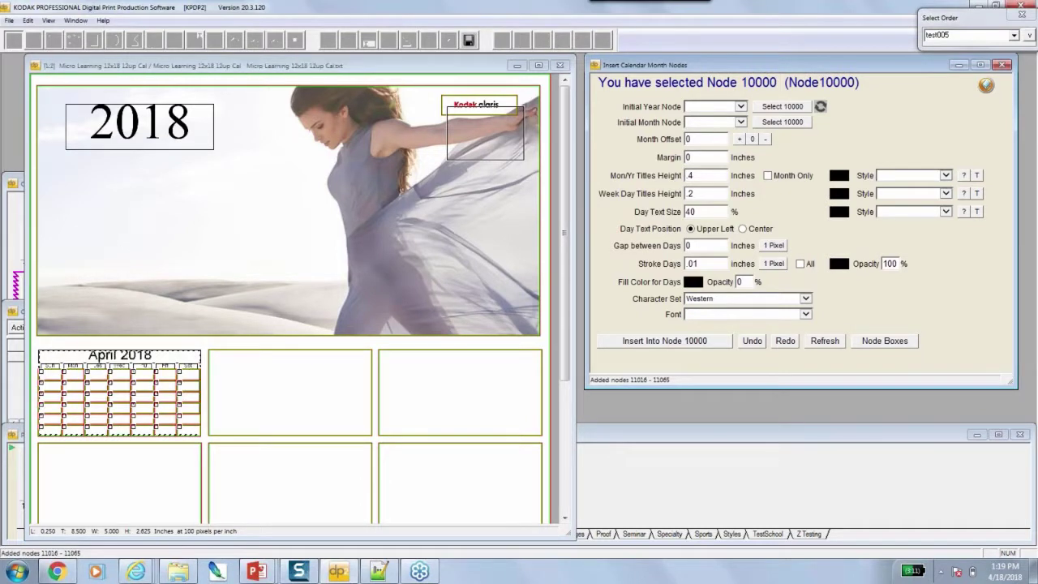
right_click(137, 367)
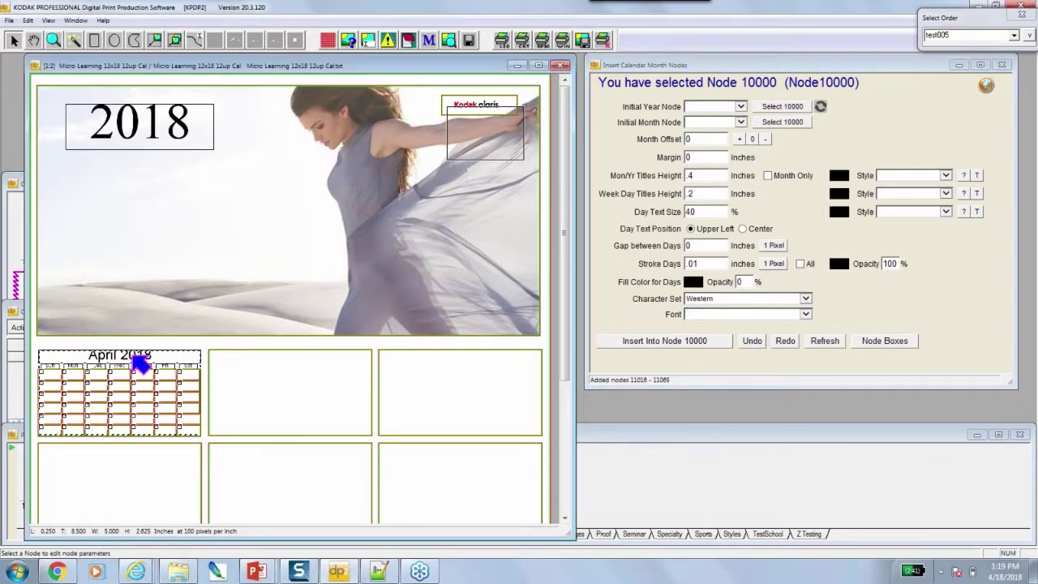
left_click(178, 223)
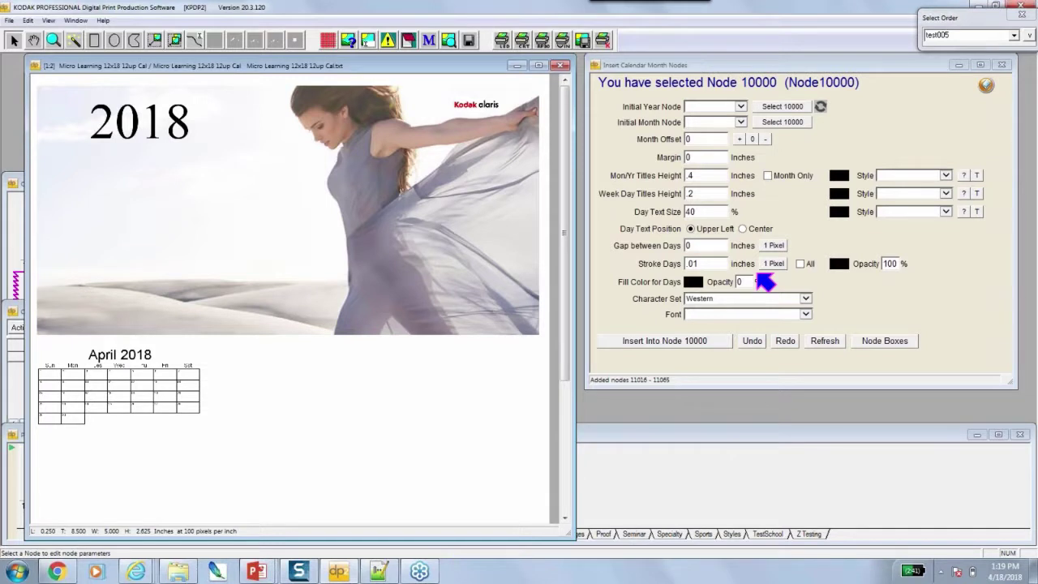
right_click(129, 393)
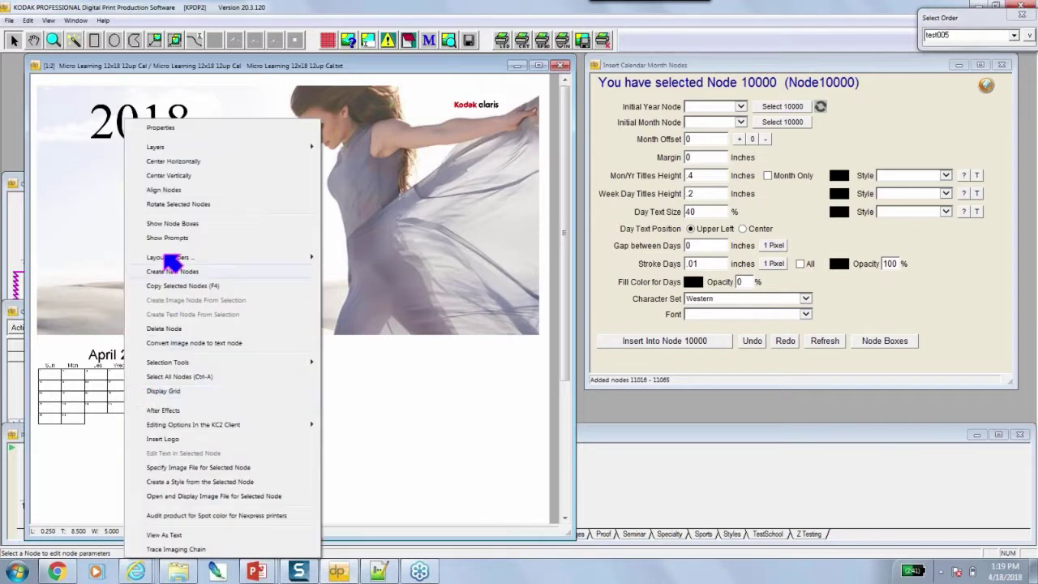
left_click(166, 225)
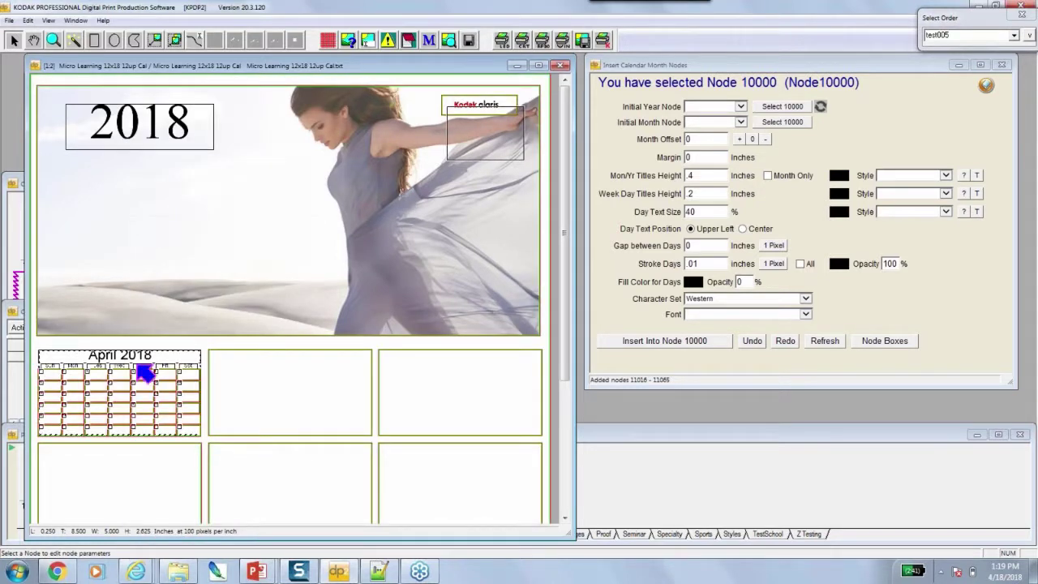
Toggle the node boxes from the calendar helper to compare the month grid with and without them.
left_click(880, 342)
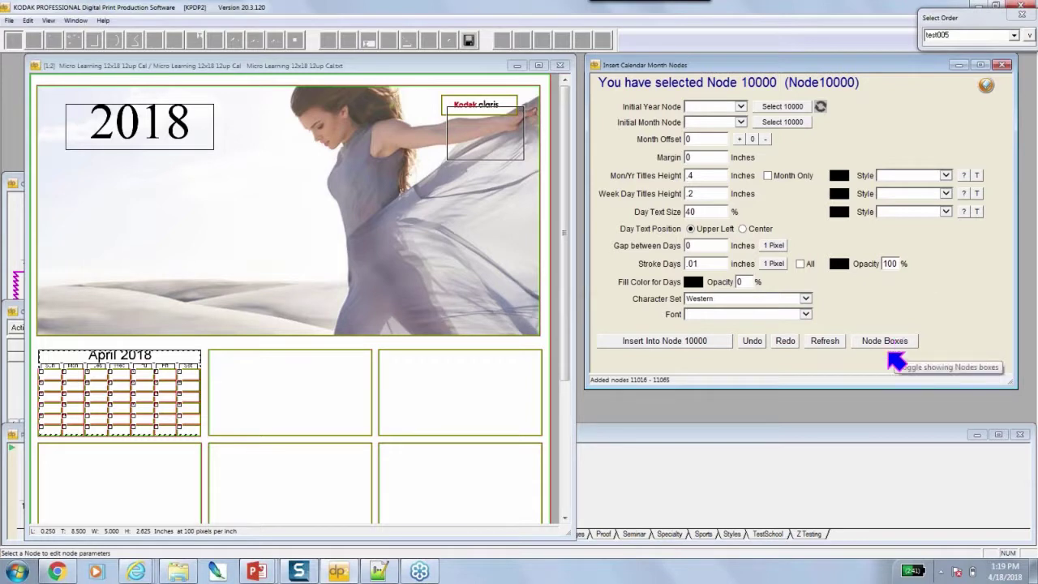
left_click(885, 343)
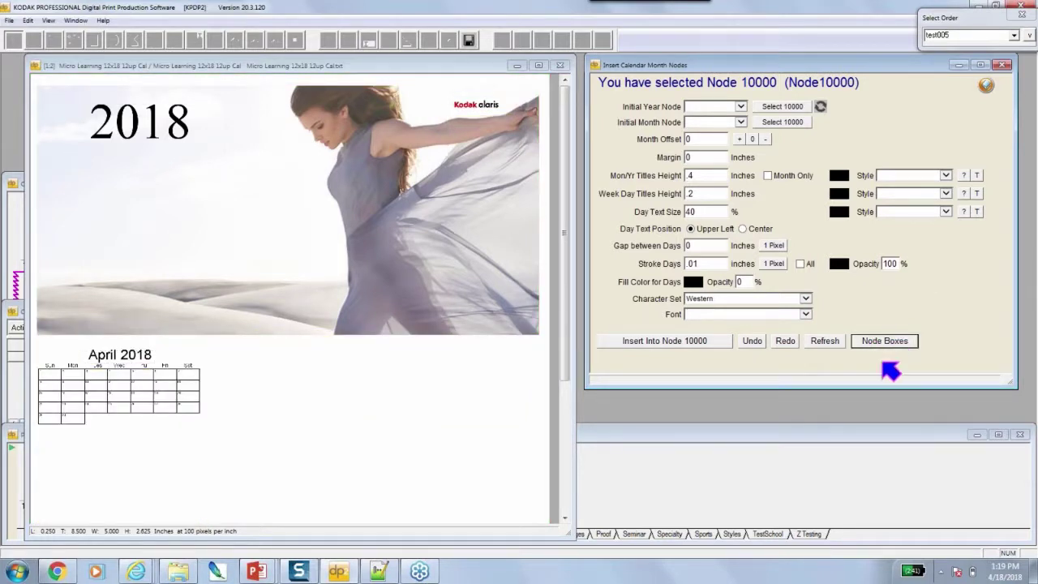
left_click(884, 344)
left_click(884, 344)
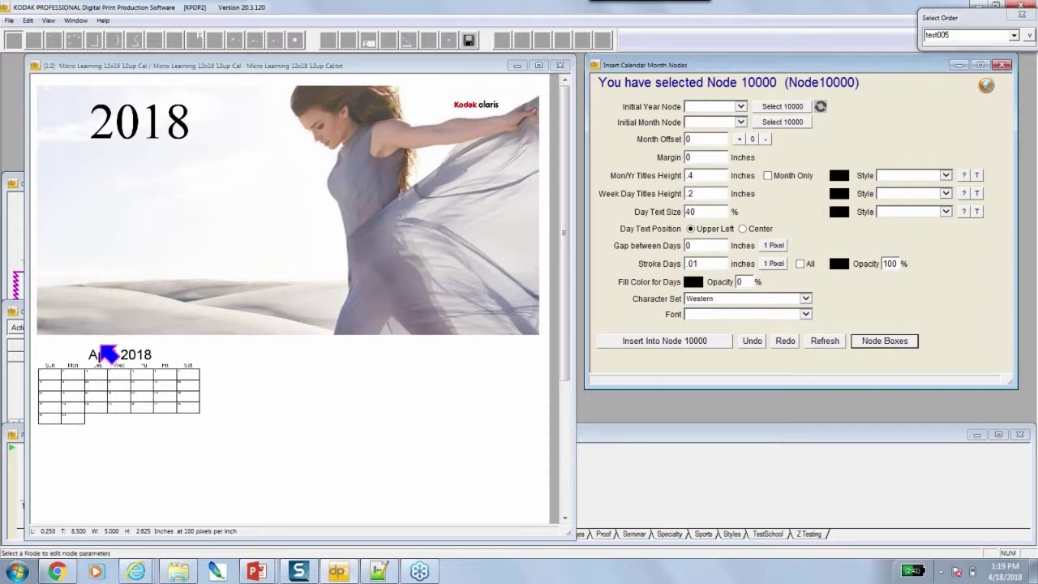
Undo the calendar month insertion and show the node boxes again.
left_click(756, 342)
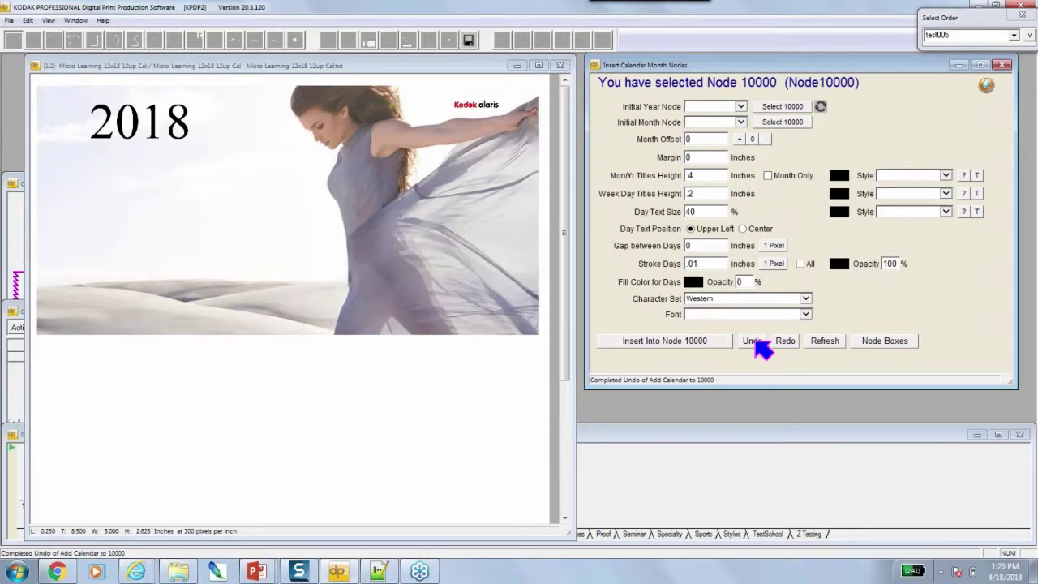
left_click(886, 343)
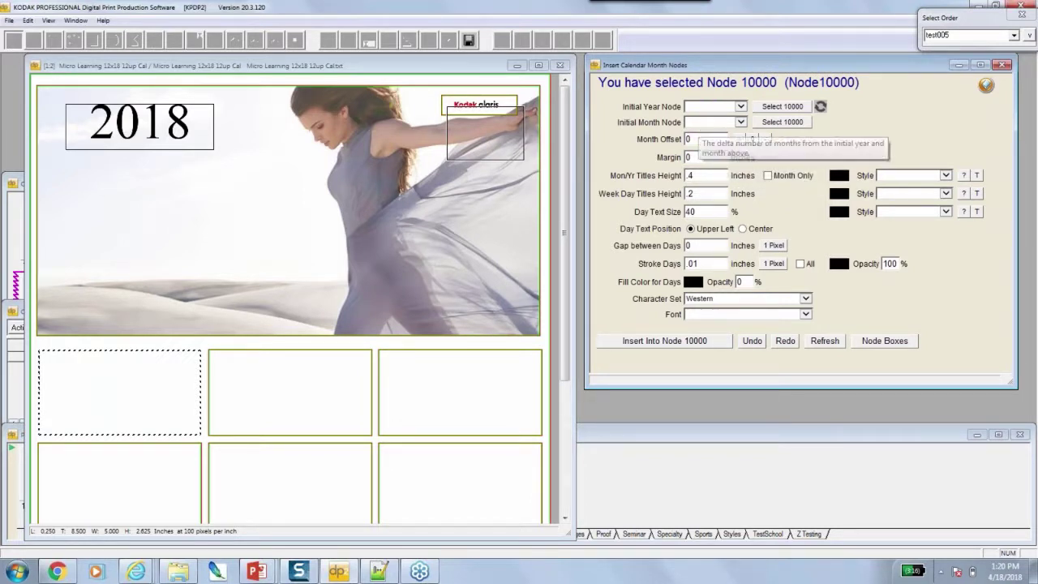
left_click(742, 107)
left_click(741, 121)
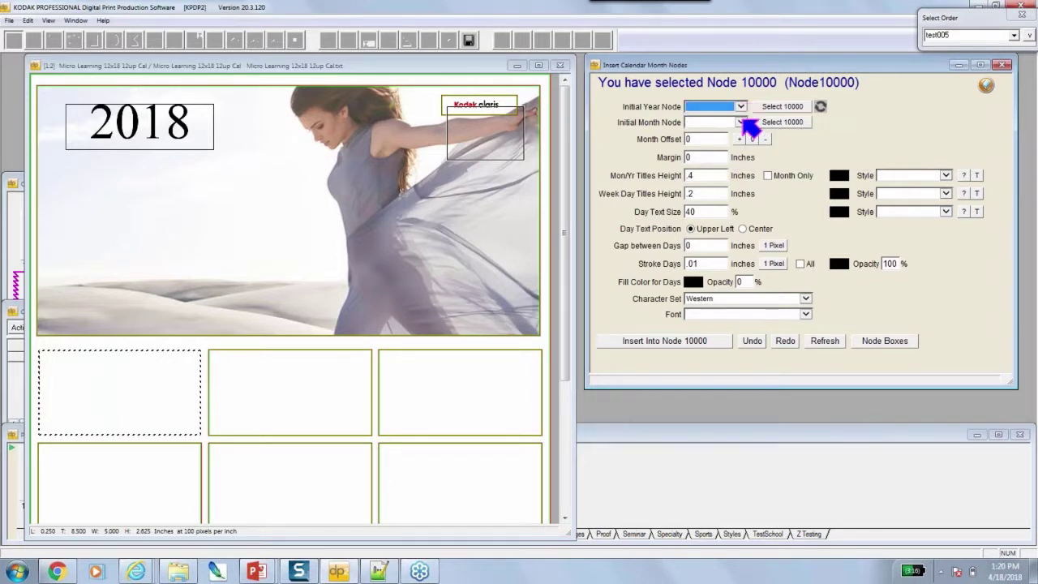
left_click(740, 121)
left_click(741, 121)
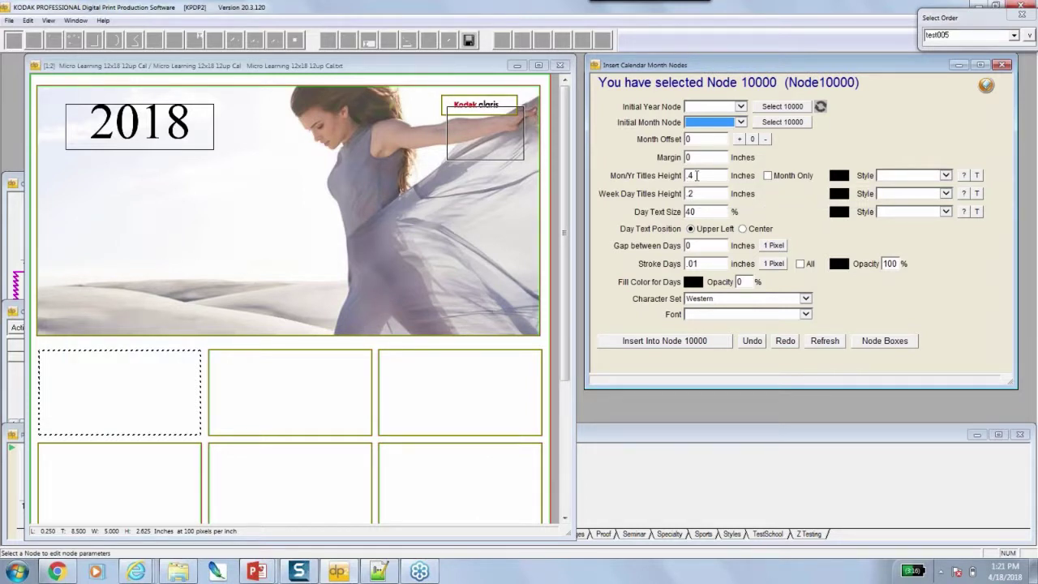
Turn on Month Only for the month title and try to insert a calendar month into the 2018 text node.
left_click(770, 178)
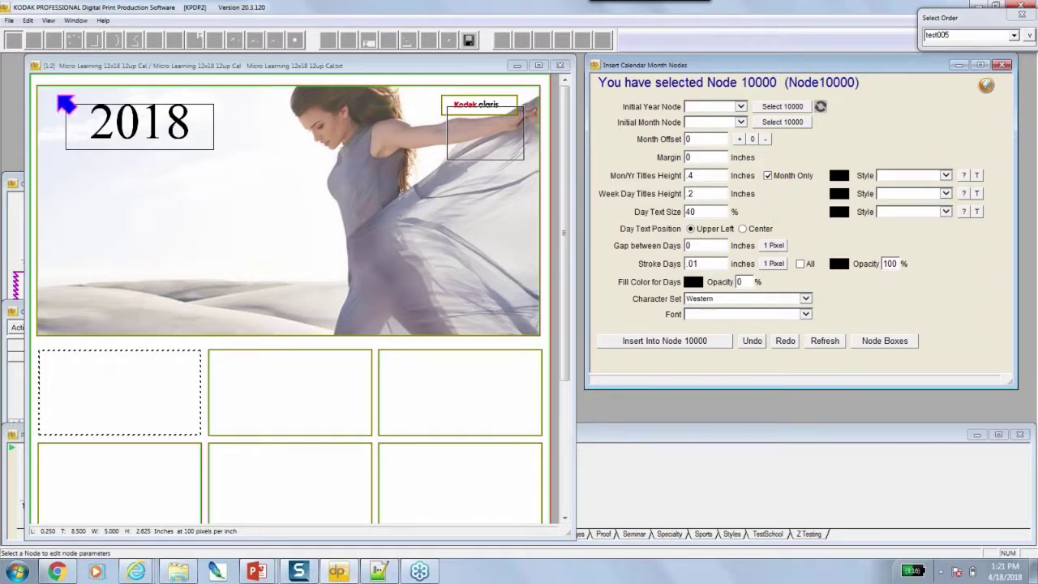
left_click(166, 134)
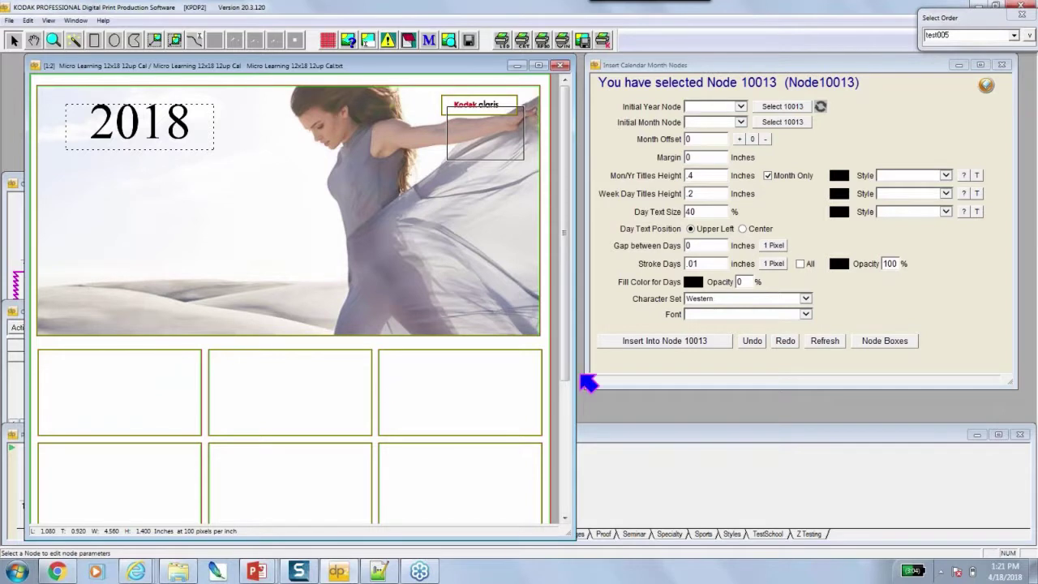
left_click(626, 341)
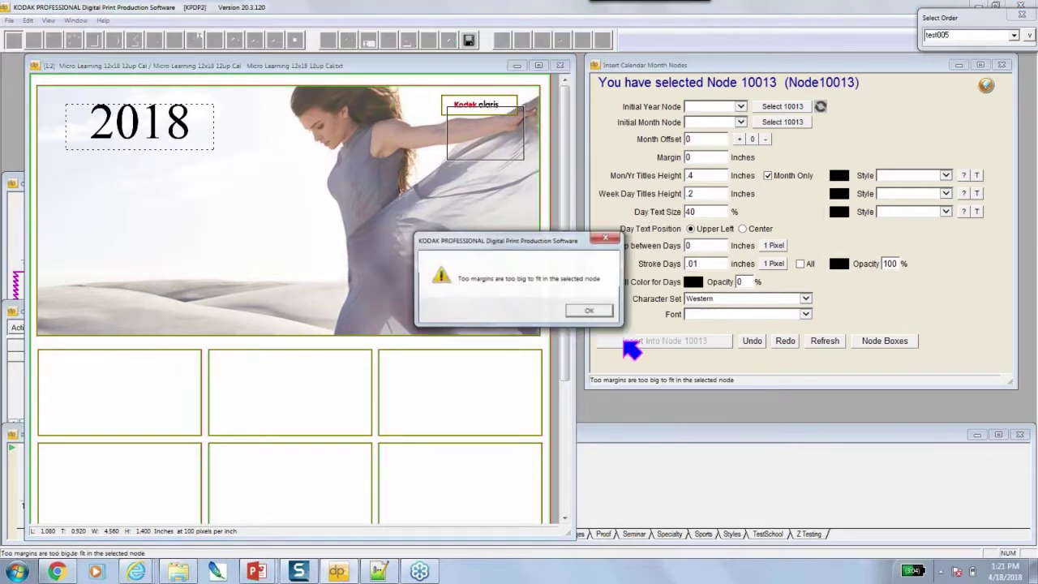
left_click(596, 312)
Insert a month-only calendar month into the first grid node and undo the insertion.
left_click(133, 392)
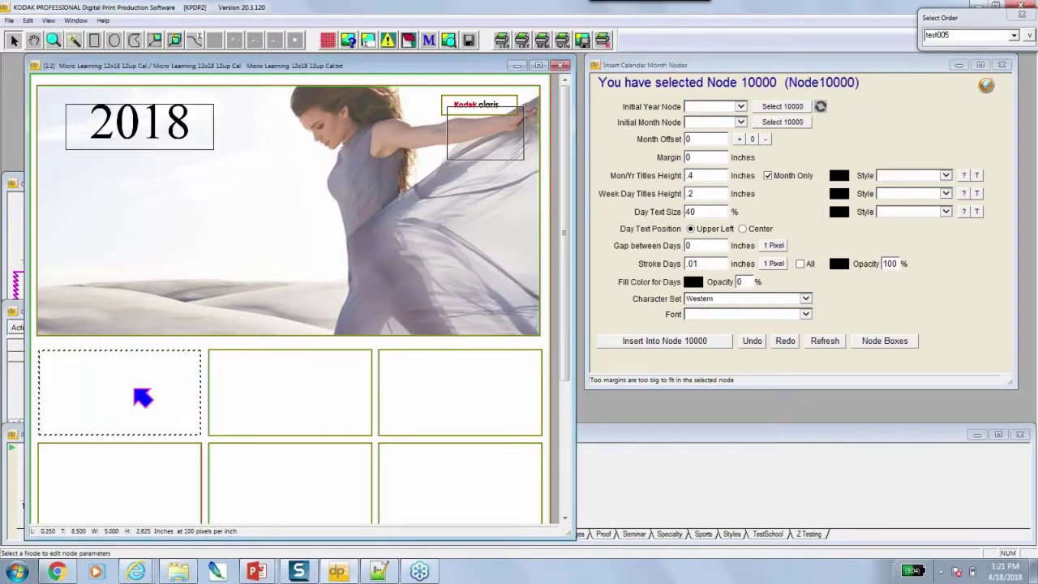
left_click(667, 346)
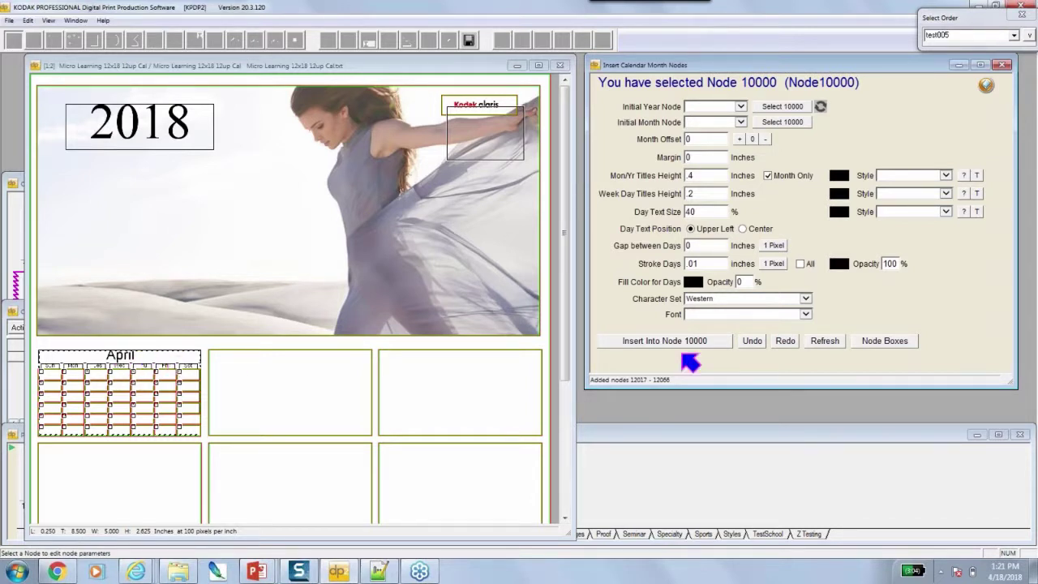
left_click(754, 341)
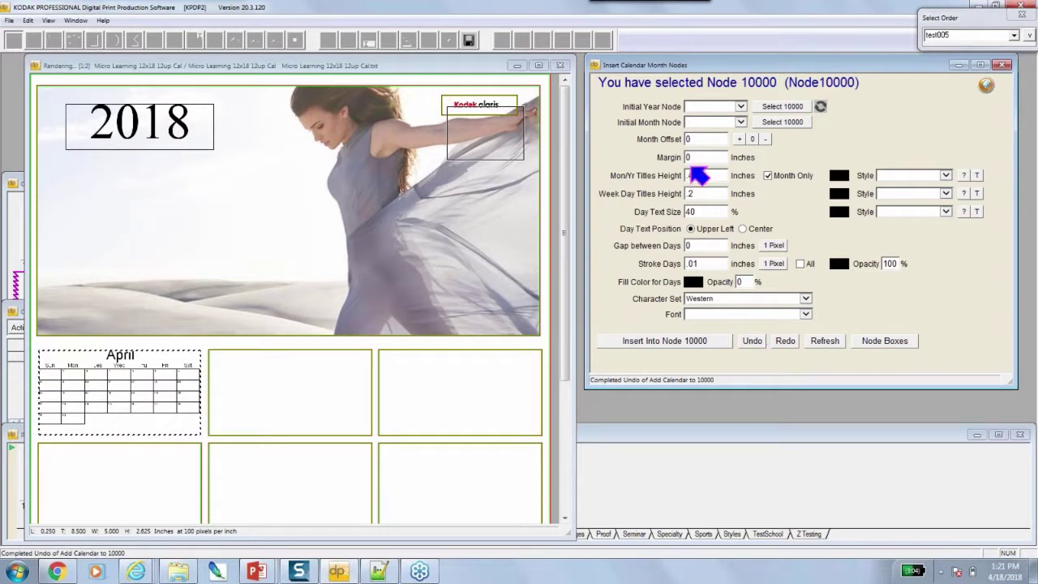
Set the month title color to blue, test it by inserting the month into the first grid node, and undo the insertion.
left_click_drag(610, 175, 977, 176)
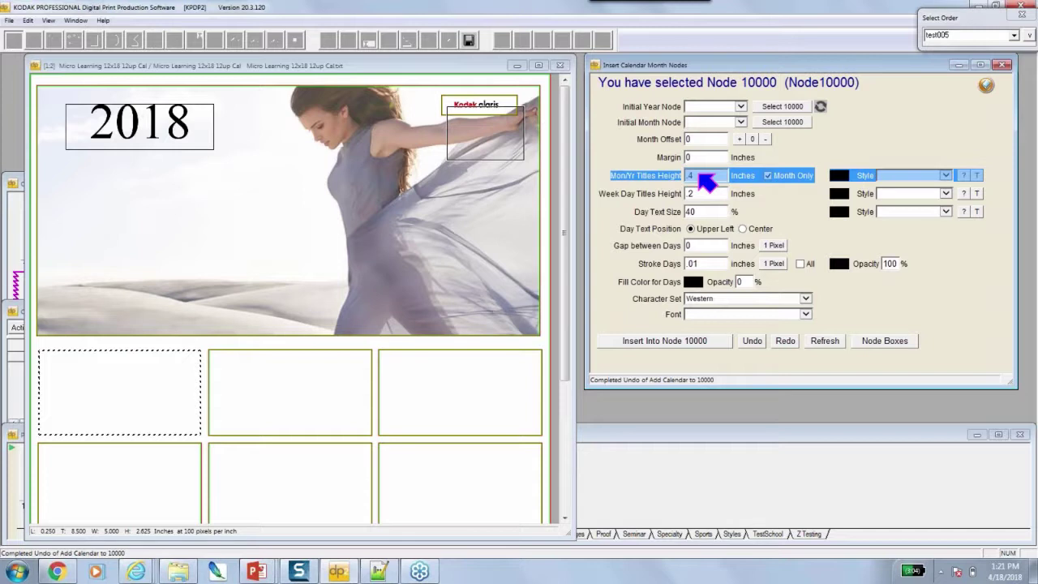
left_click(841, 175)
left_click(454, 254)
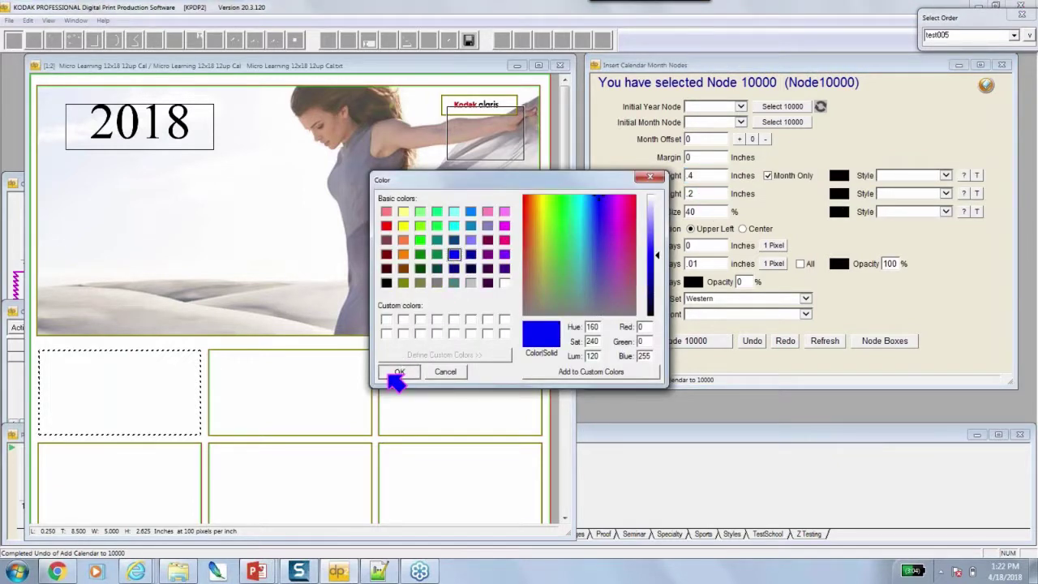
left_click(398, 372)
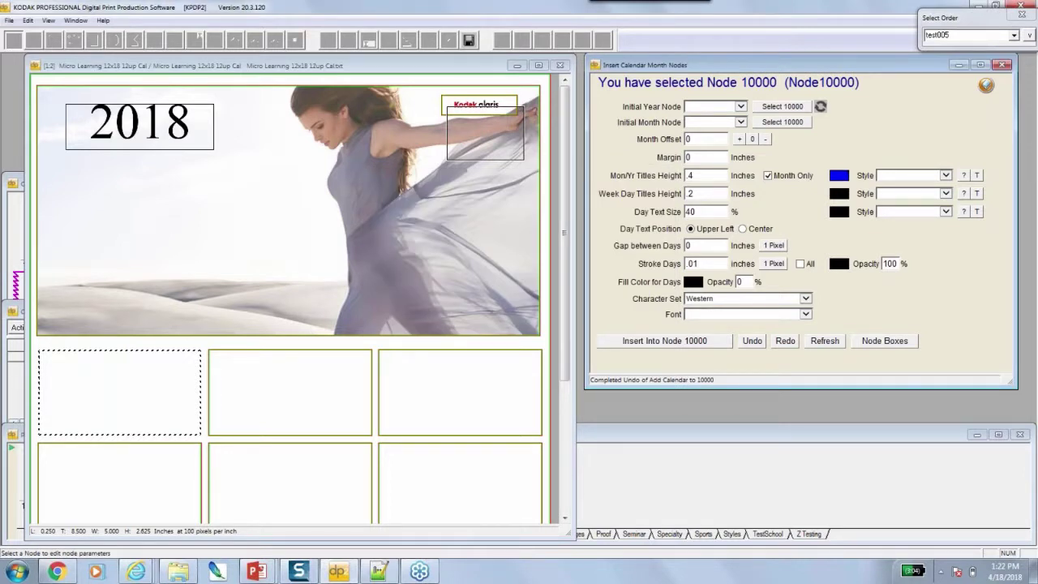
left_click(643, 344)
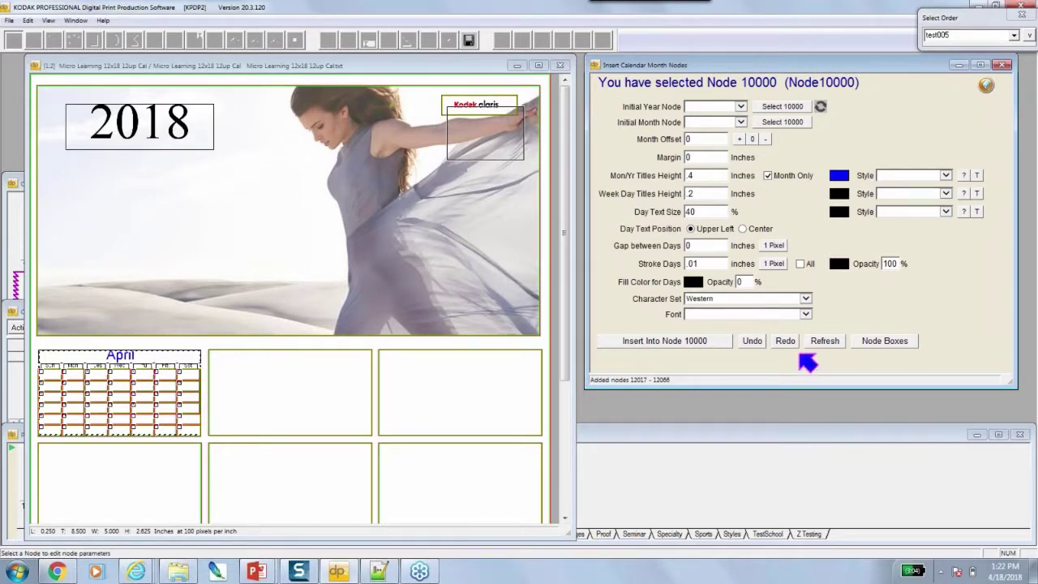
left_click(752, 344)
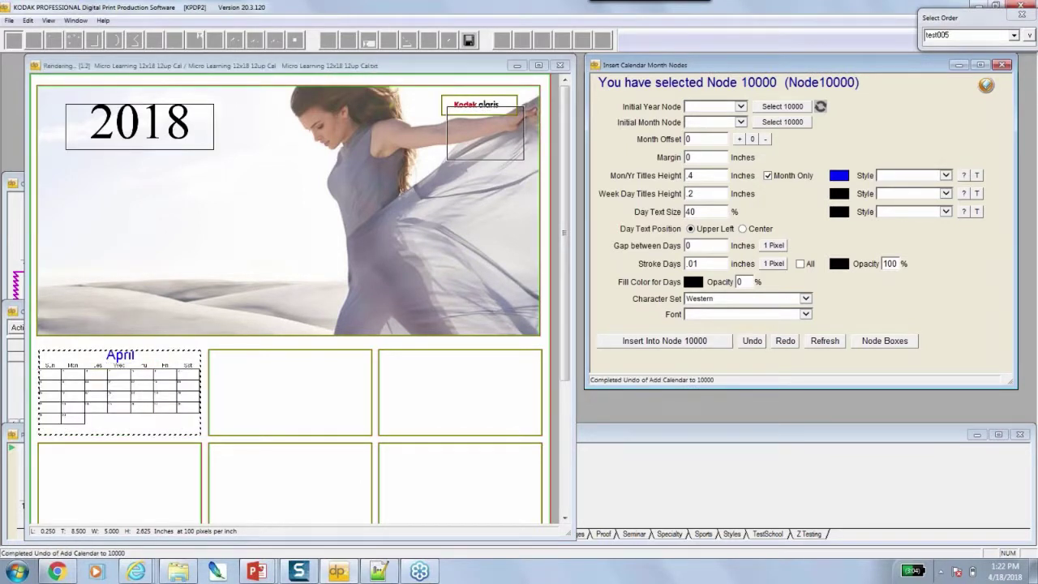
Give the month title the Calender Style Month 2 style in black and insert the month into the first grid node.
left_click(947, 176)
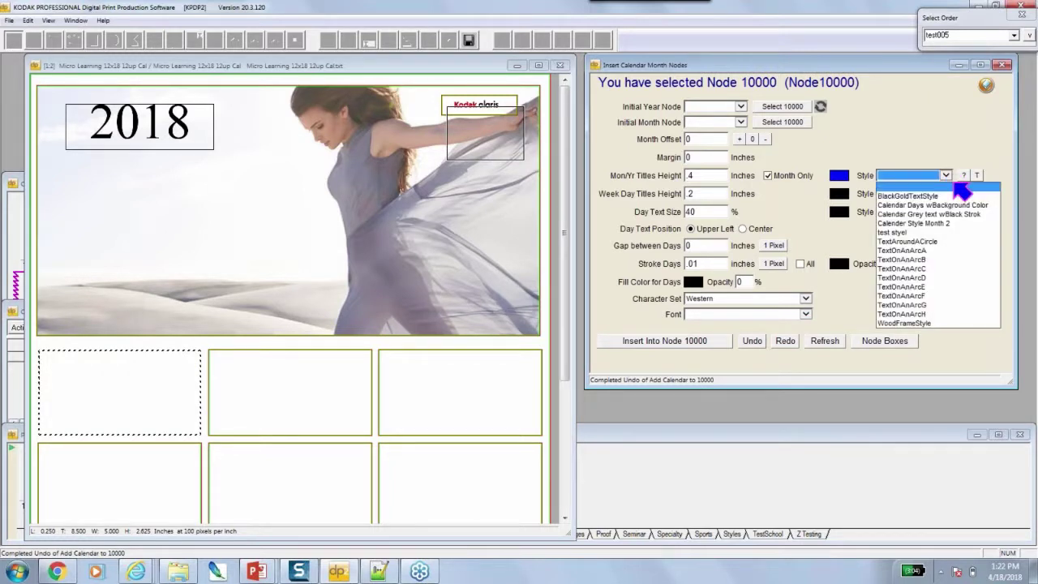
left_click(938, 225)
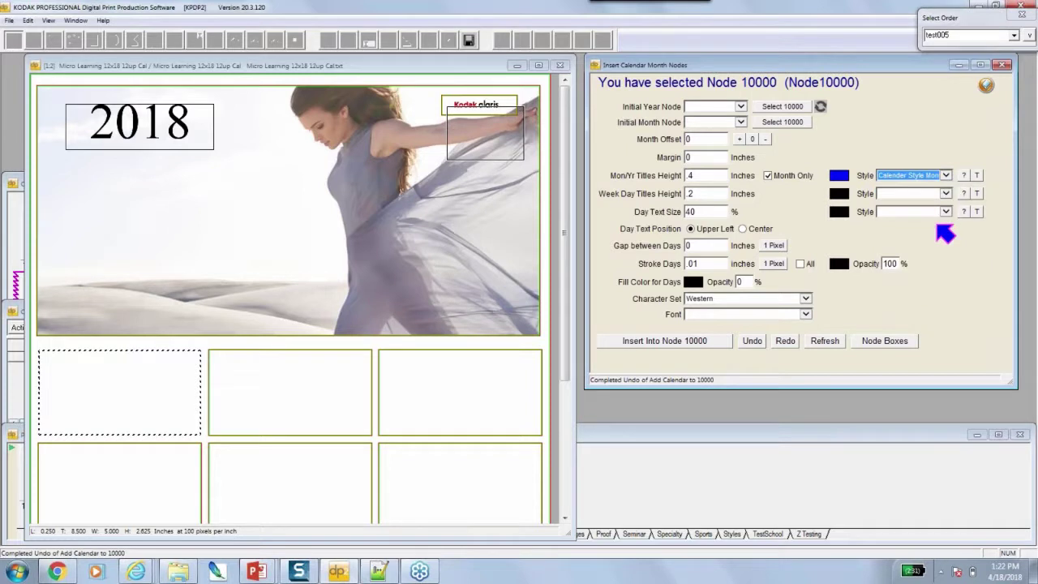
left_click(840, 178)
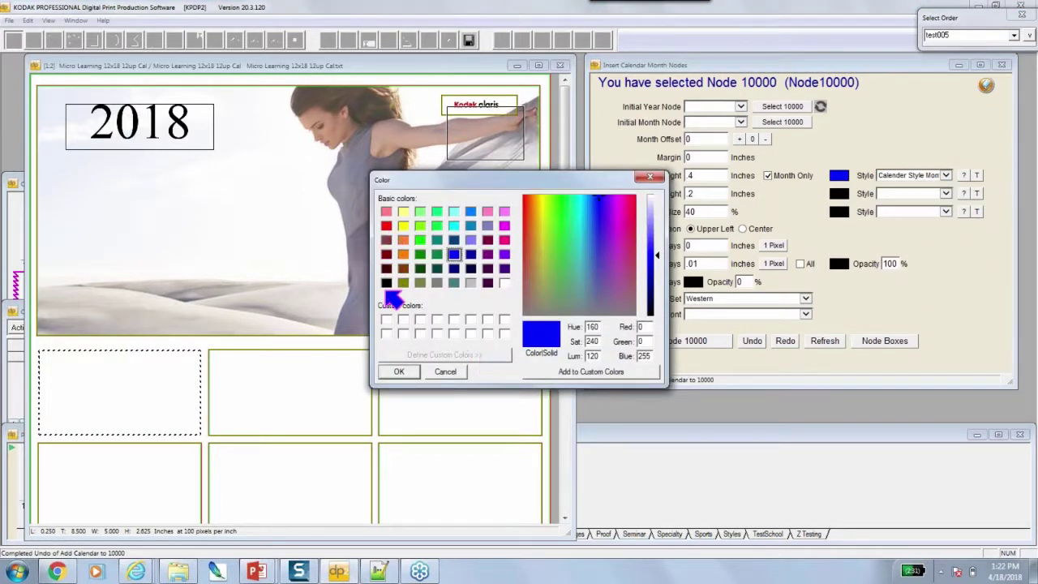
left_click(387, 282)
left_click(399, 372)
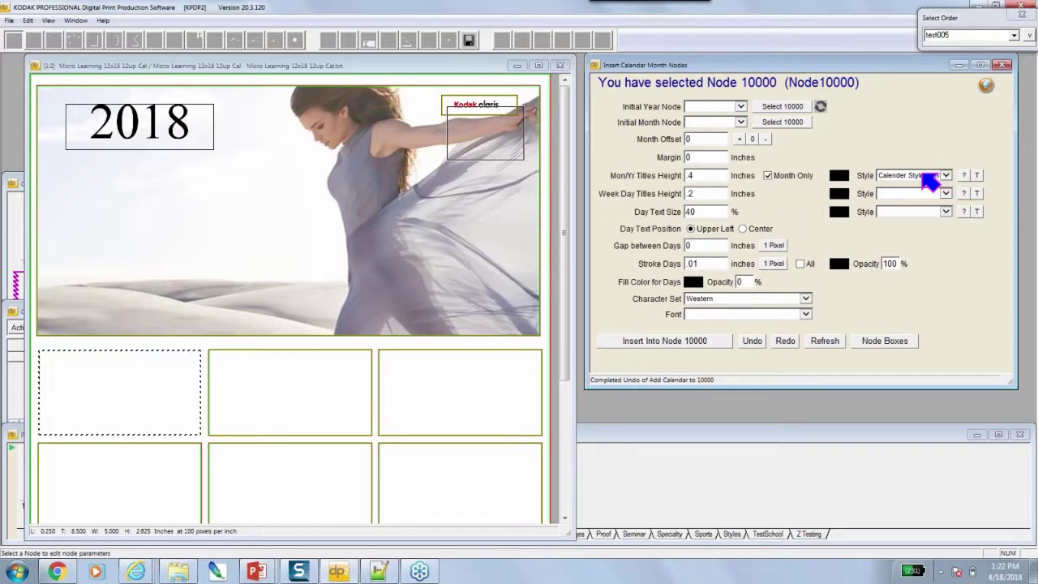
left_click(681, 341)
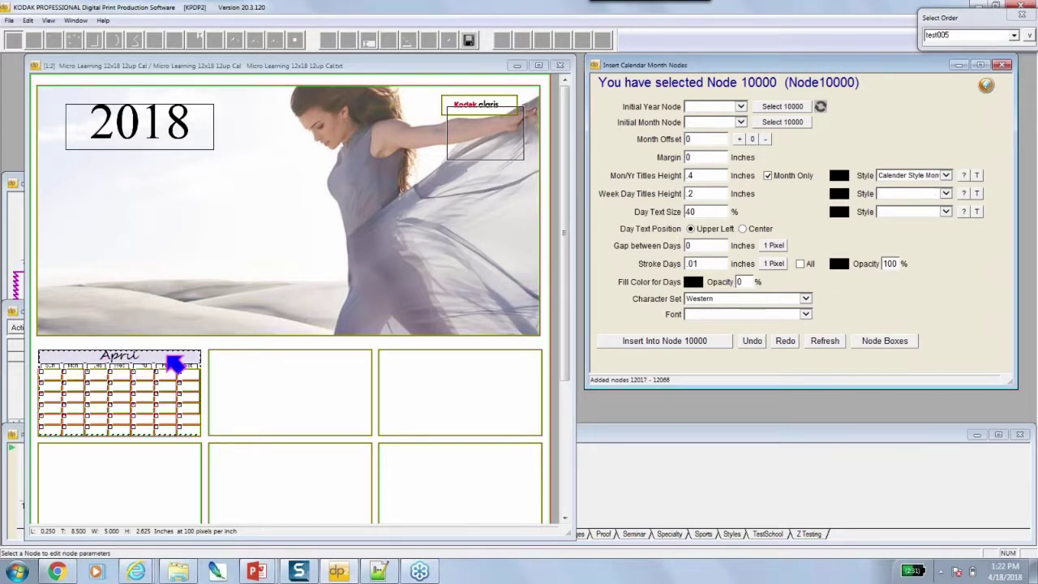
Apply the Calendar Days wBackground Color style to the weekday titles and replace the inserted month in the first grid node.
left_click(946, 194)
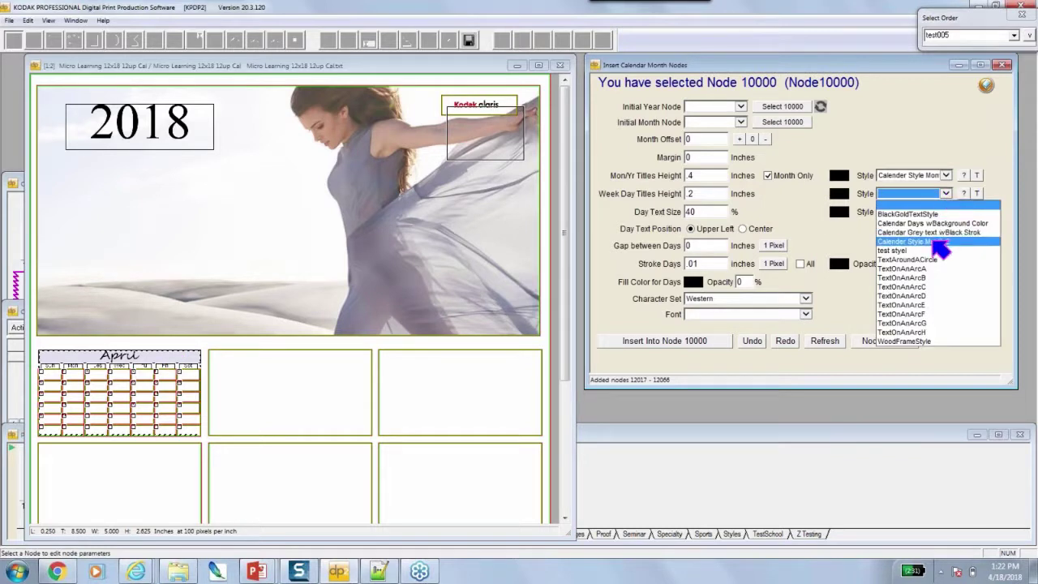
left_click(936, 224)
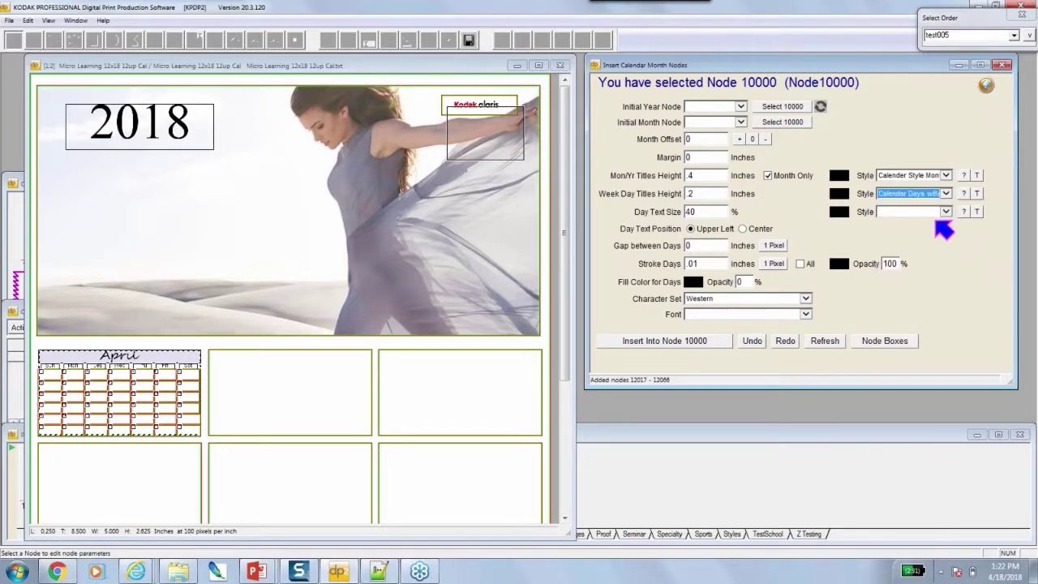
left_click(752, 341)
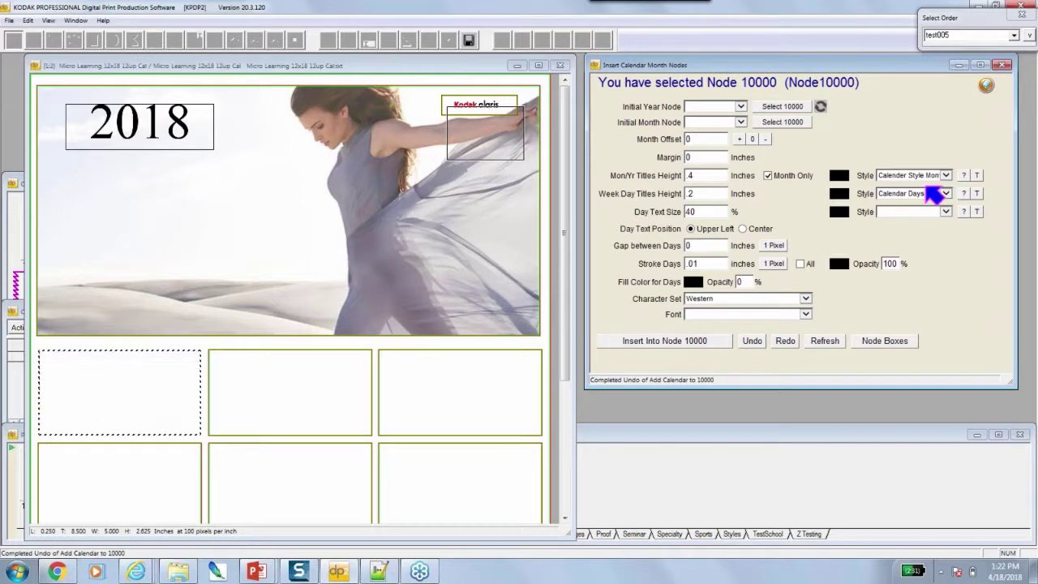
left_click(646, 344)
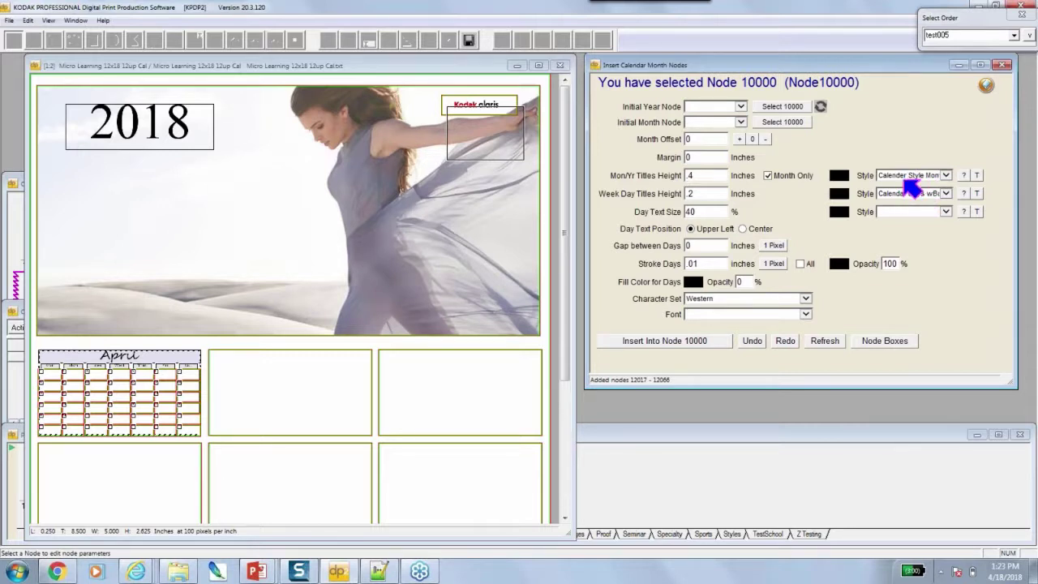
Set the day text position to Center and undo the month insertion in the first grid node.
left_click_drag(600, 194, 681, 212)
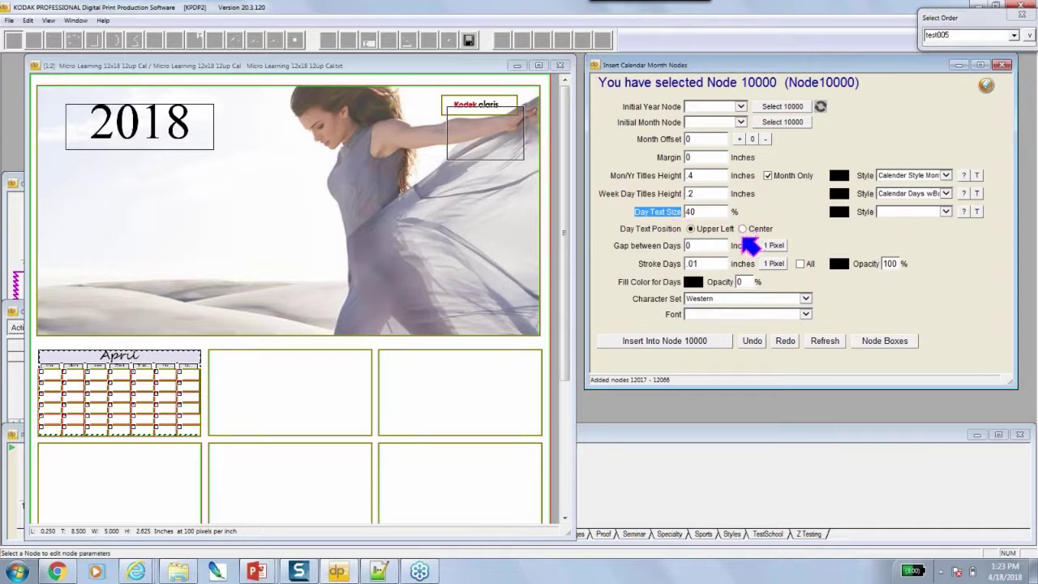
left_click(86, 85)
left_click(53, 40)
left_click(106, 395)
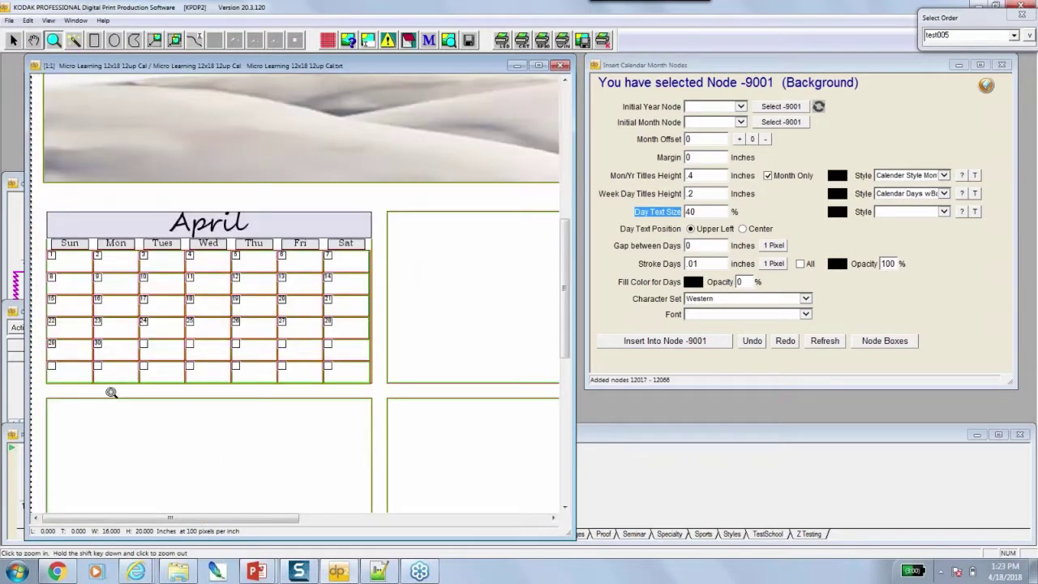
left_click(743, 229)
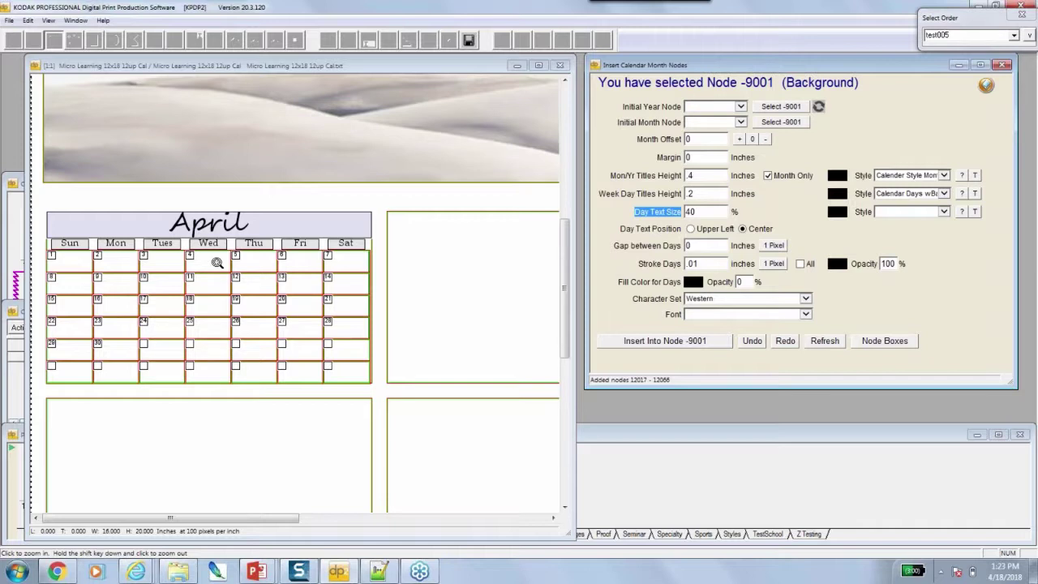
left_click(751, 340)
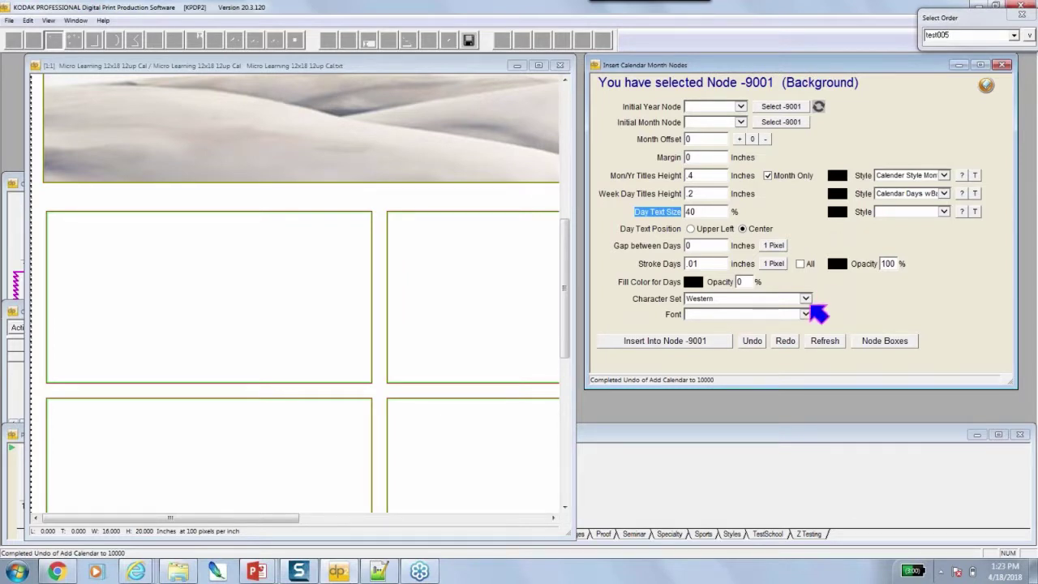
Set the calendar month font to Vladimir Script.
left_click(806, 314)
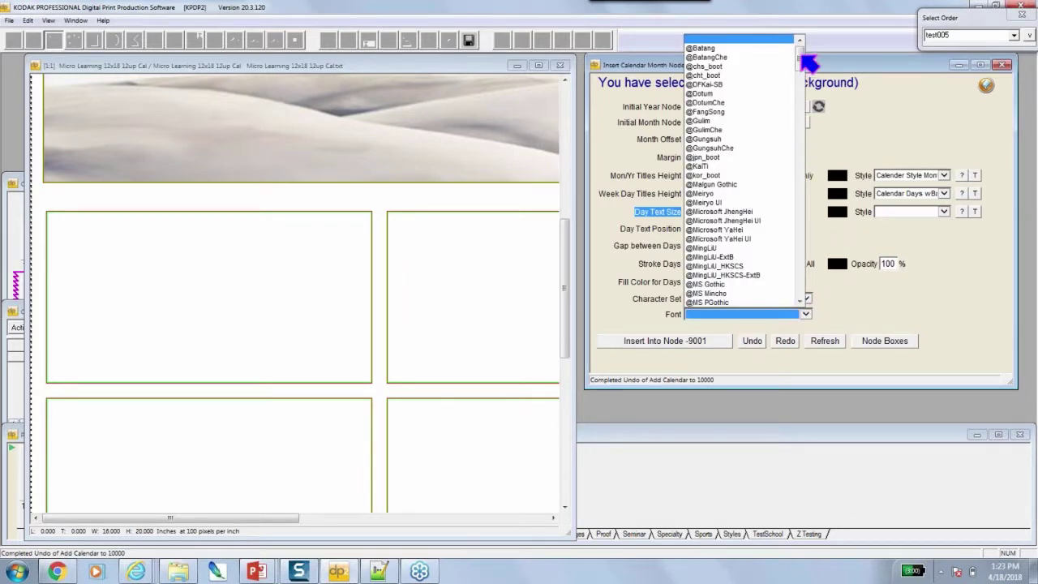
left_click_drag(806, 34, 804, 295)
left_click(736, 302)
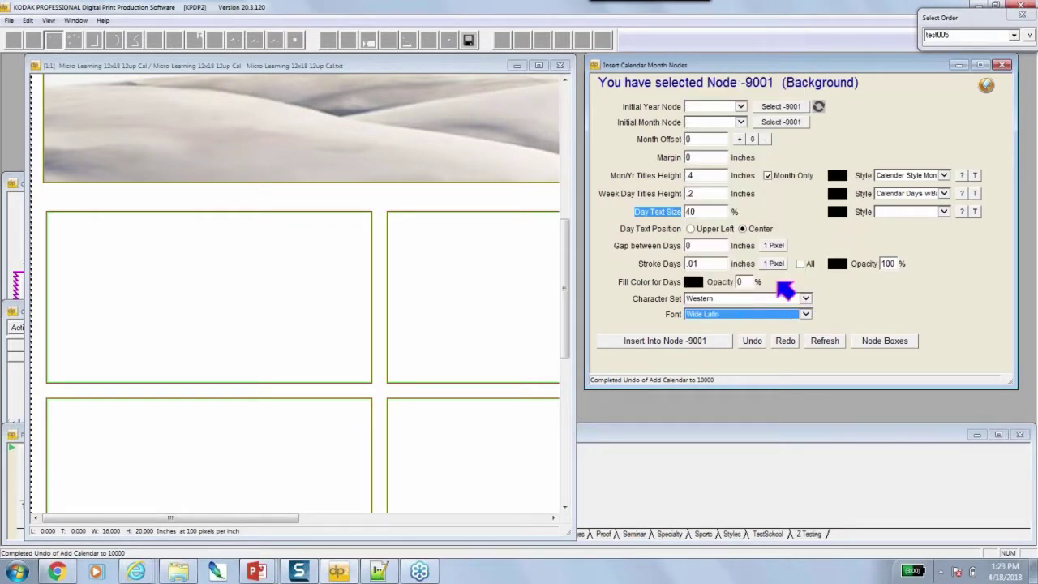
left_click(807, 314)
left_click(762, 280)
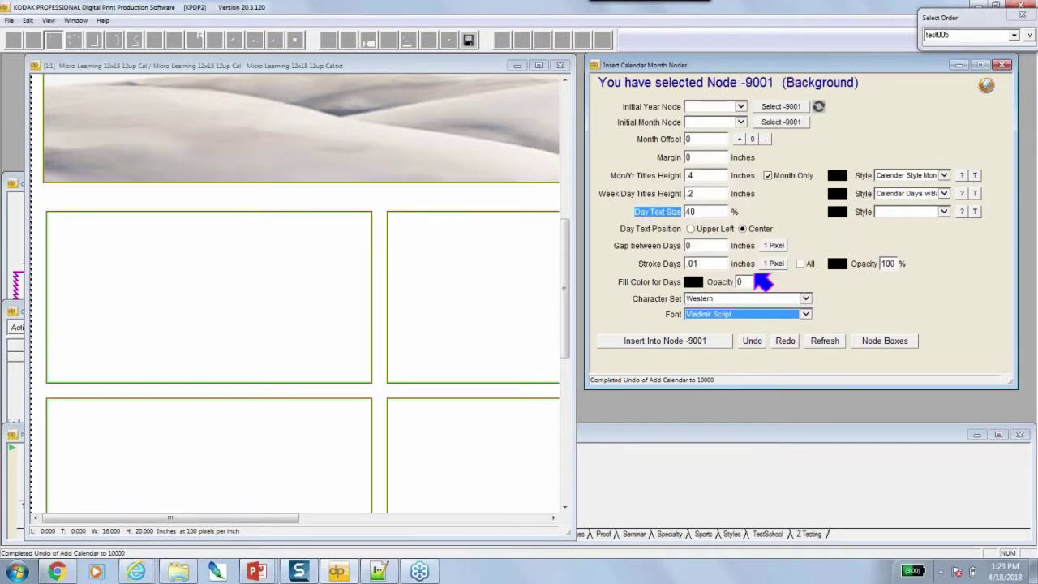
Insert the month into the first grid node, select the page background, and hide the node boxes to preview the result.
left_click(287, 320)
left_click(671, 344)
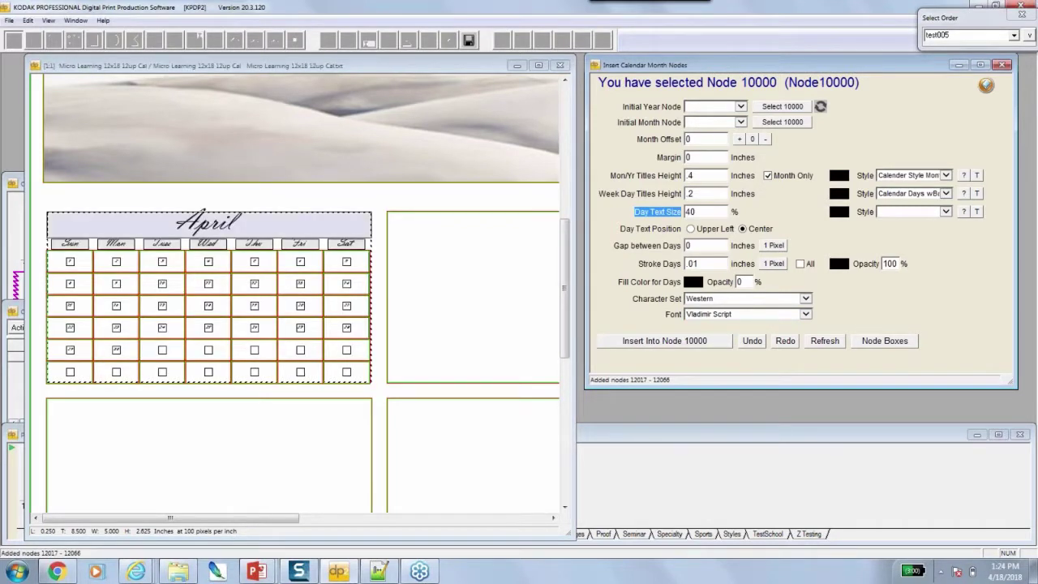
left_click(38, 199)
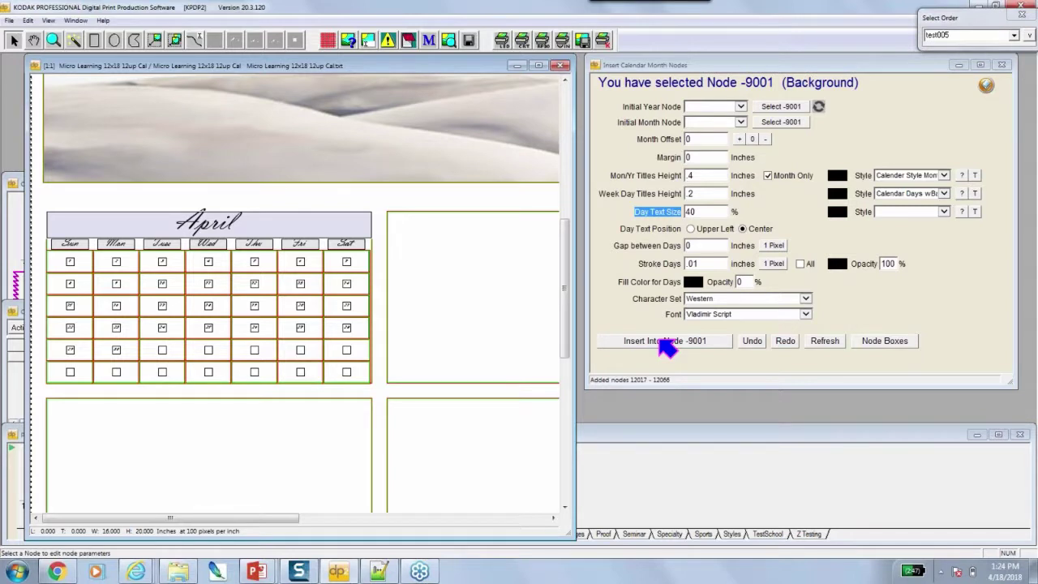
left_click(892, 344)
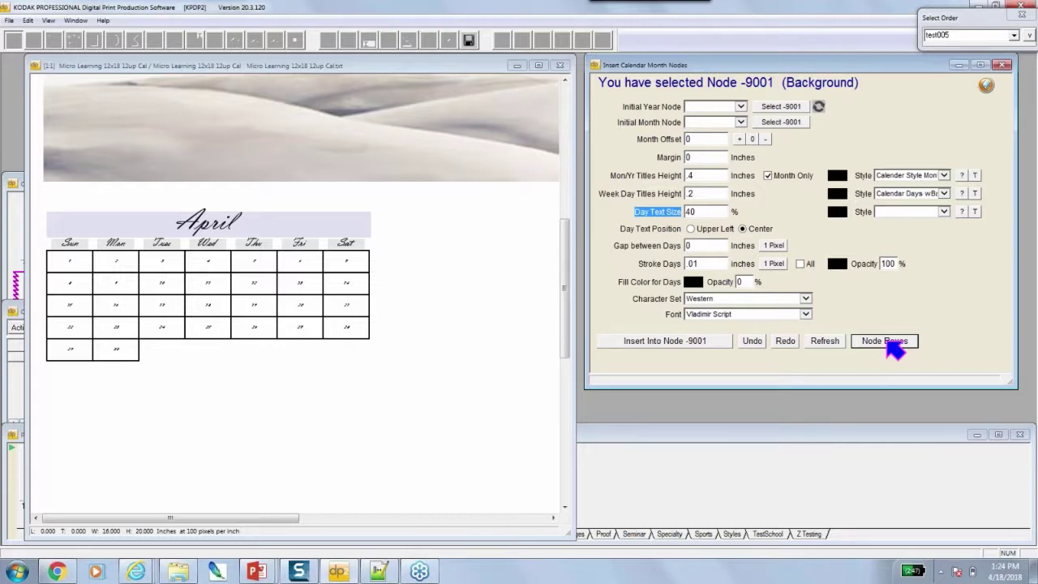
Insert a calendar month into the page background and undo both this and the first grid node's month insertion.
left_click(655, 343)
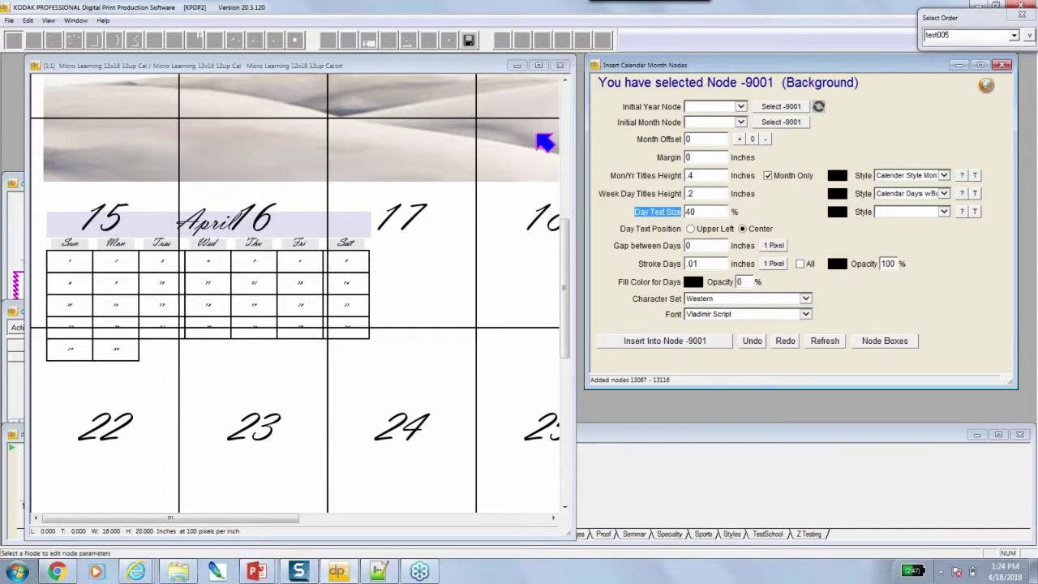
left_click(752, 342)
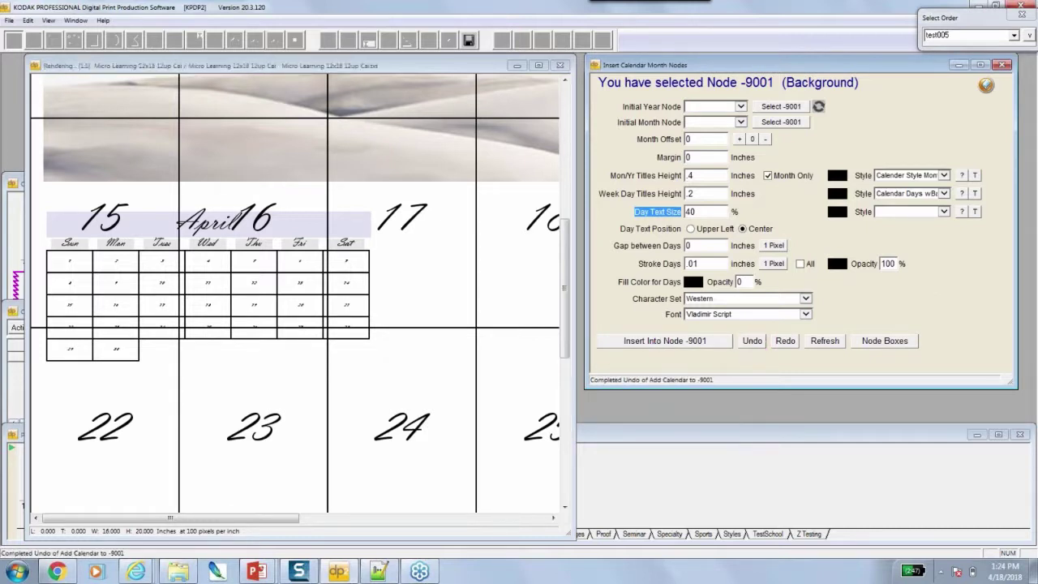
left_click(754, 343)
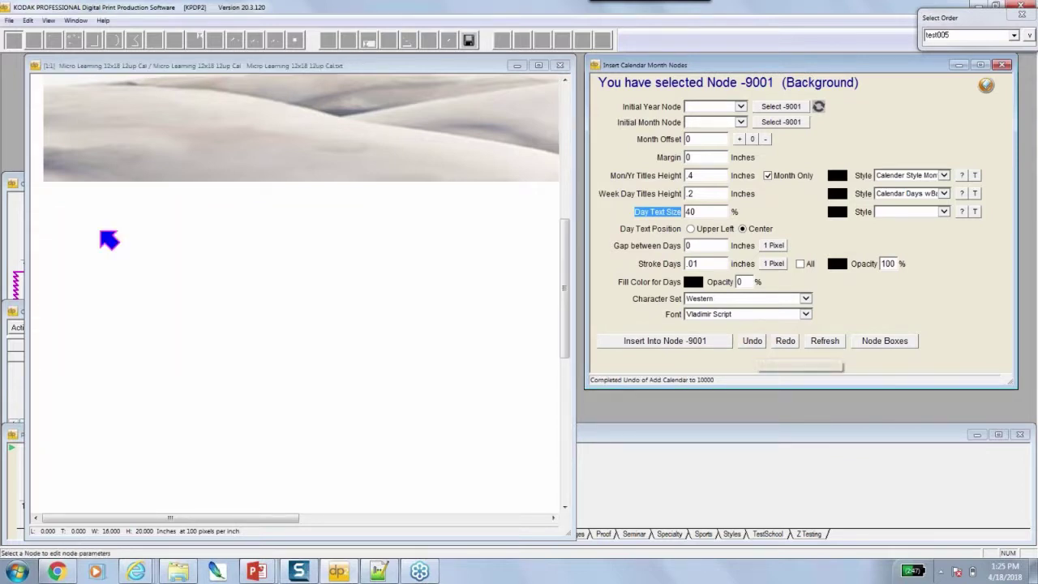
With node boxes shown, select the first grid node and turn on the day stroke for all days at 20% opacity.
right_click(125, 249)
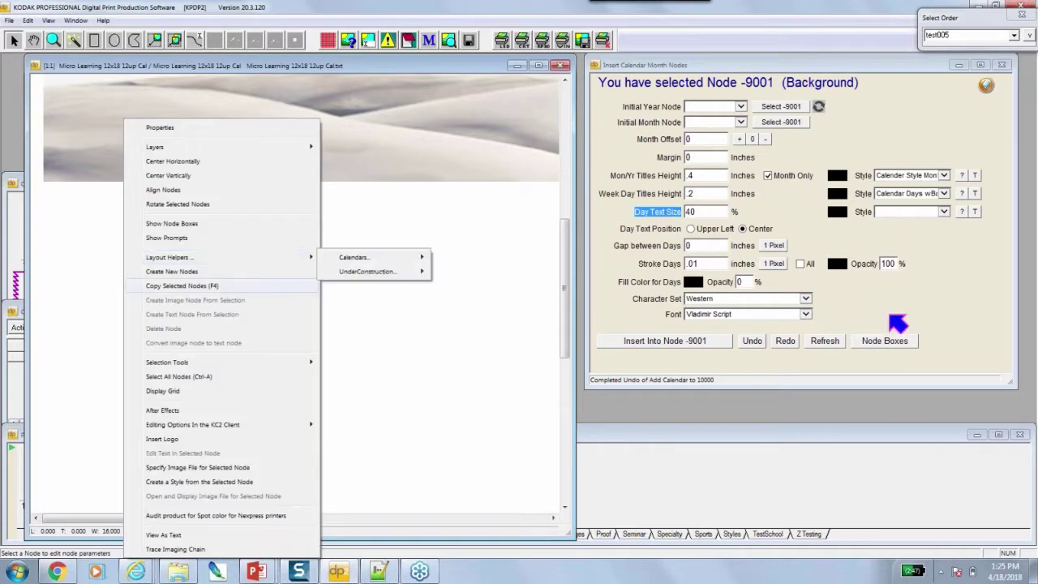
left_click(885, 342)
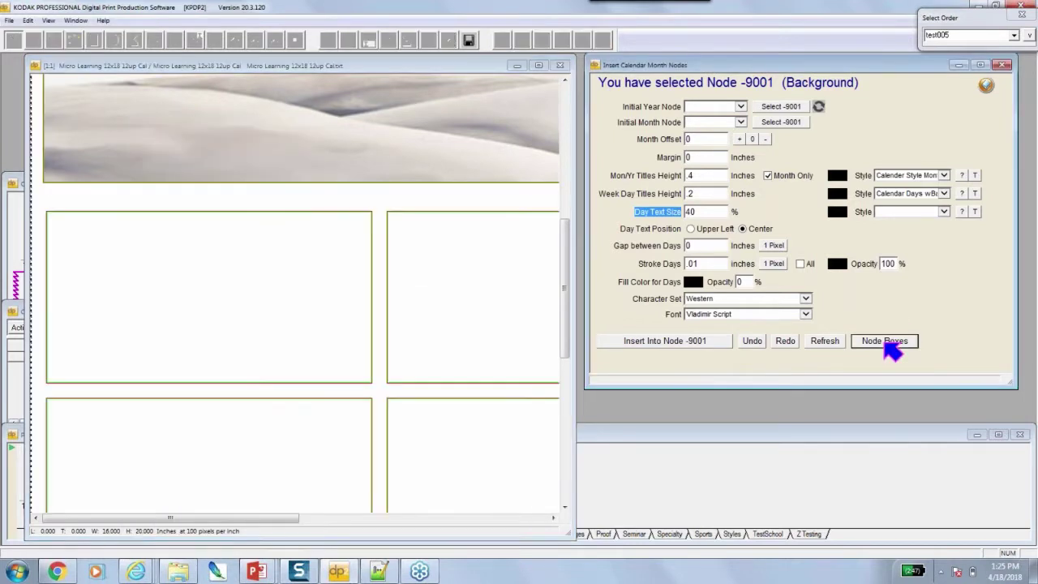
left_click(152, 303)
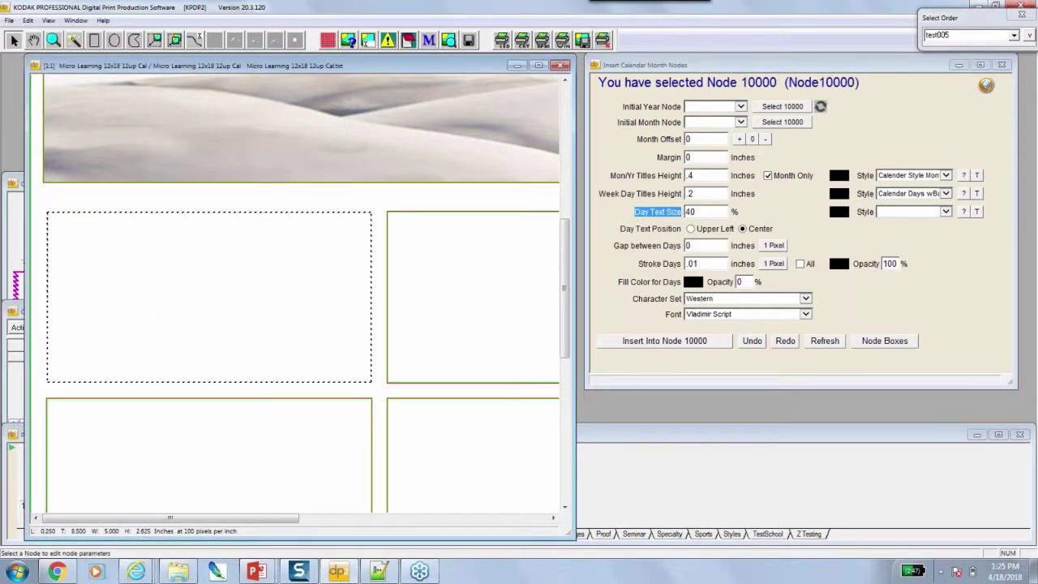
left_click(801, 265)
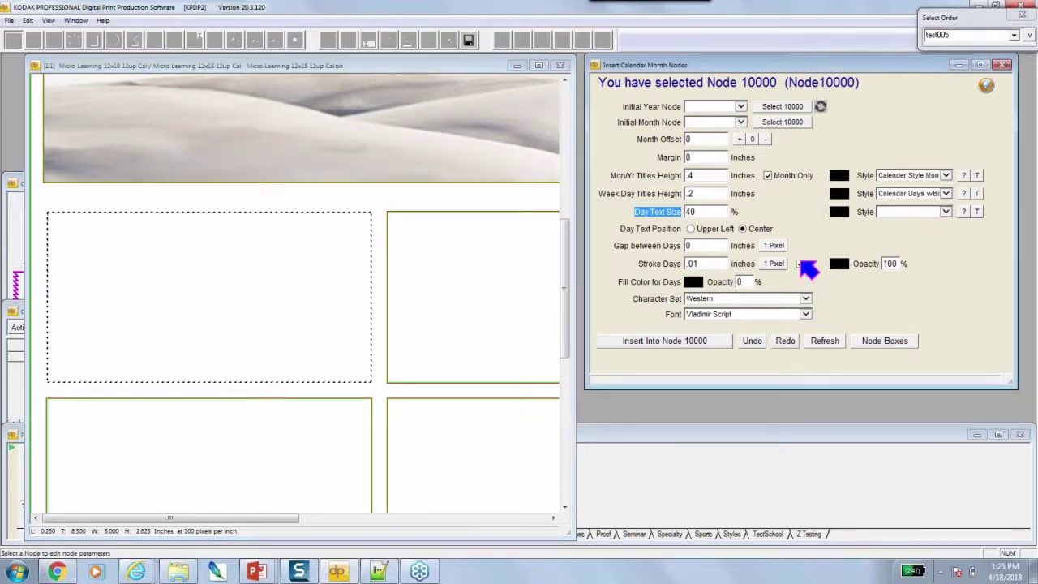
left_click_drag(647, 264, 678, 264)
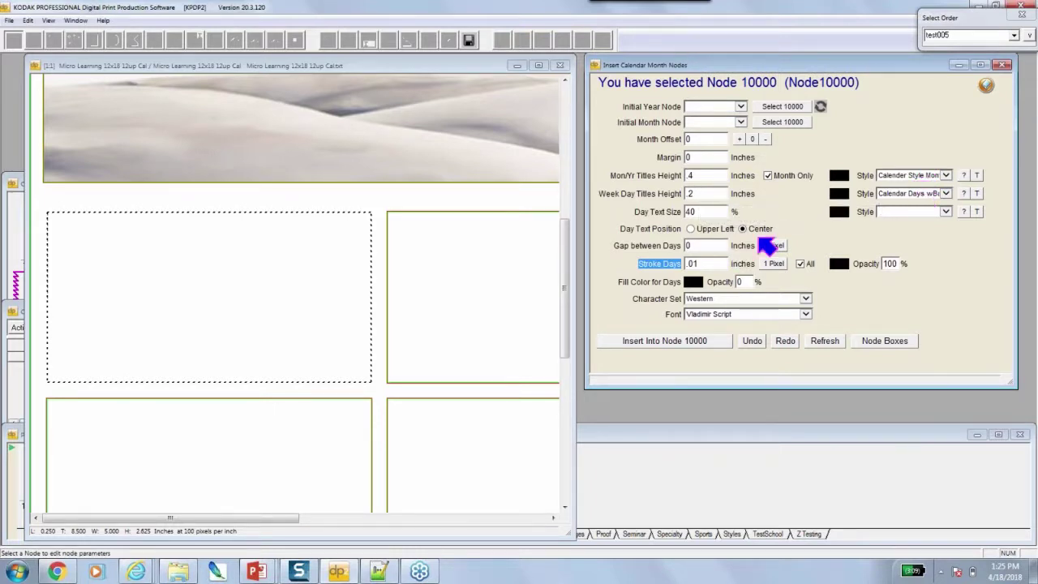
double_click(695, 245)
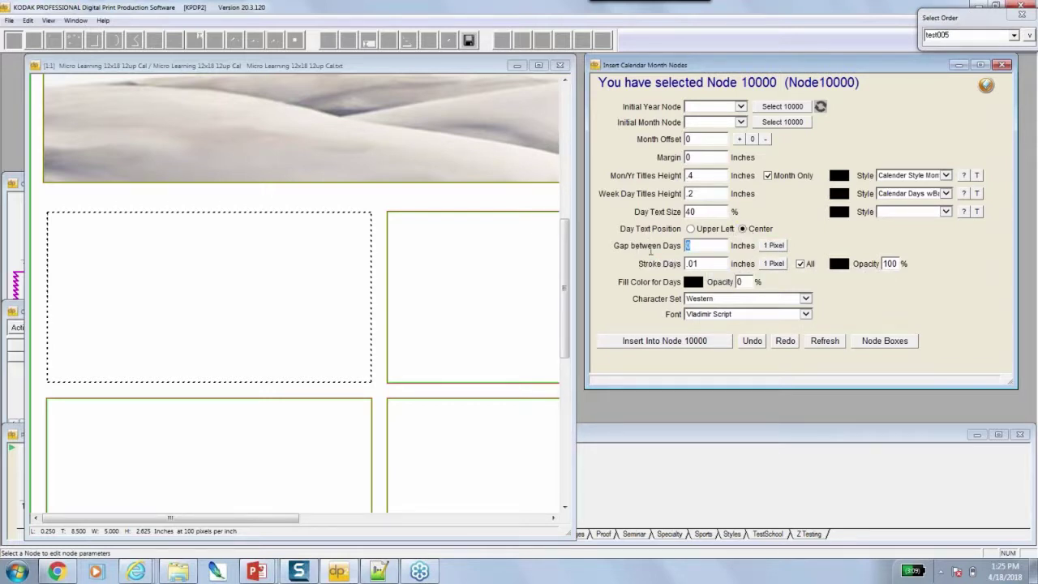
double_click(707, 264)
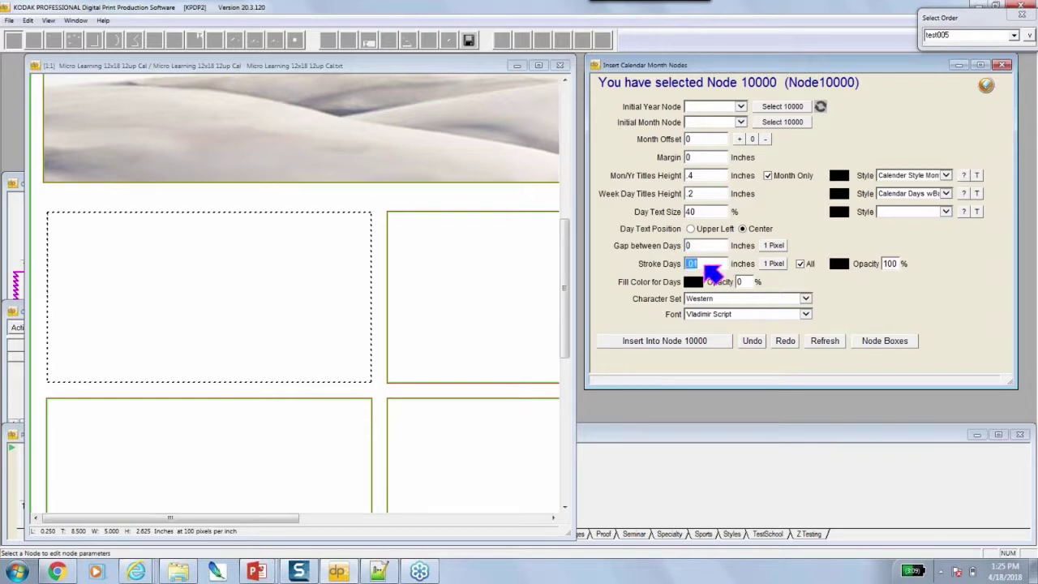
double_click(890, 263)
type("20")
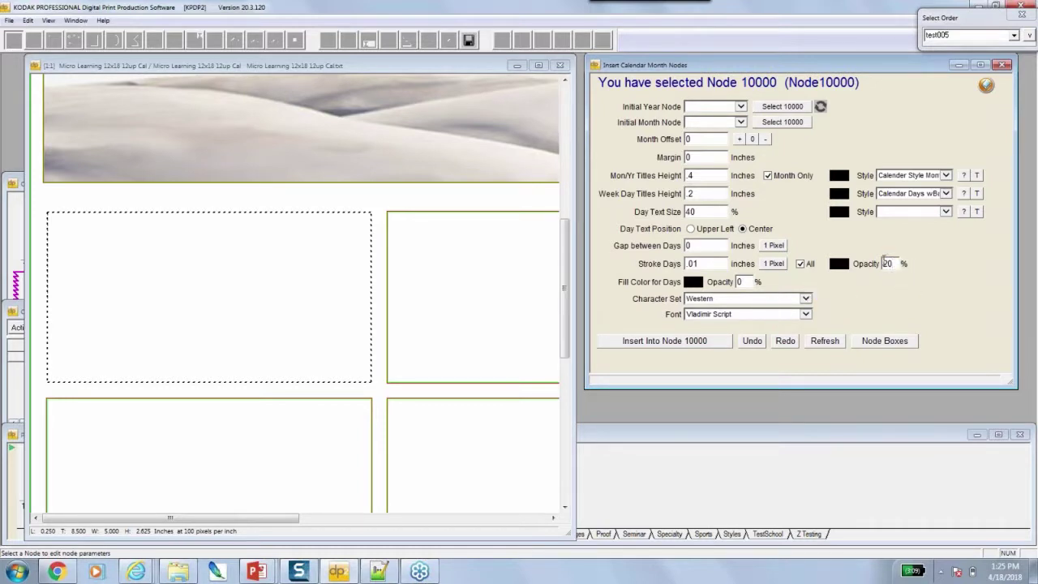
Insert the calendar month into the first grid node and hide the node boxes to preview it.
left_click(669, 348)
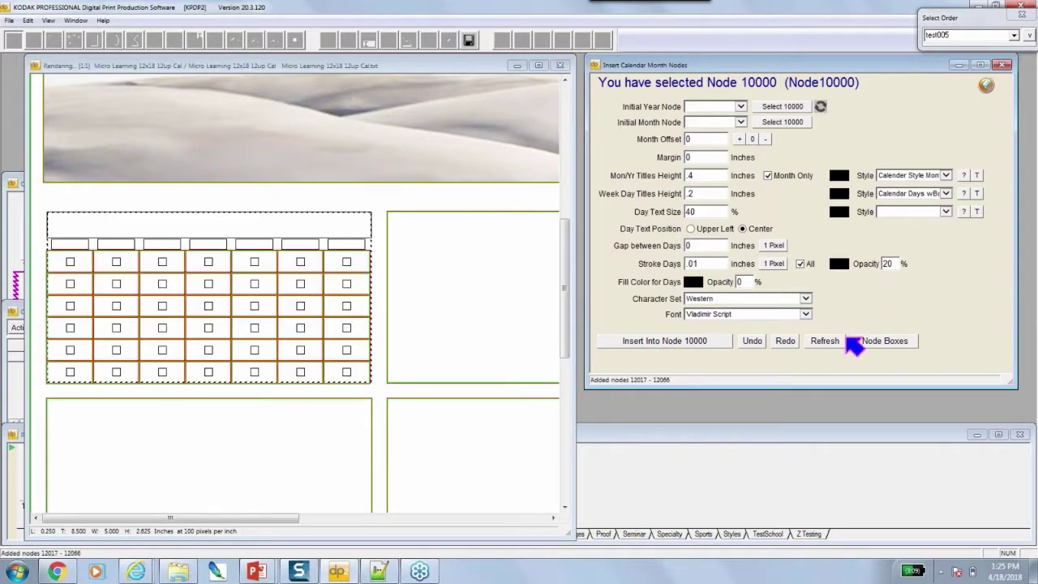
left_click(898, 342)
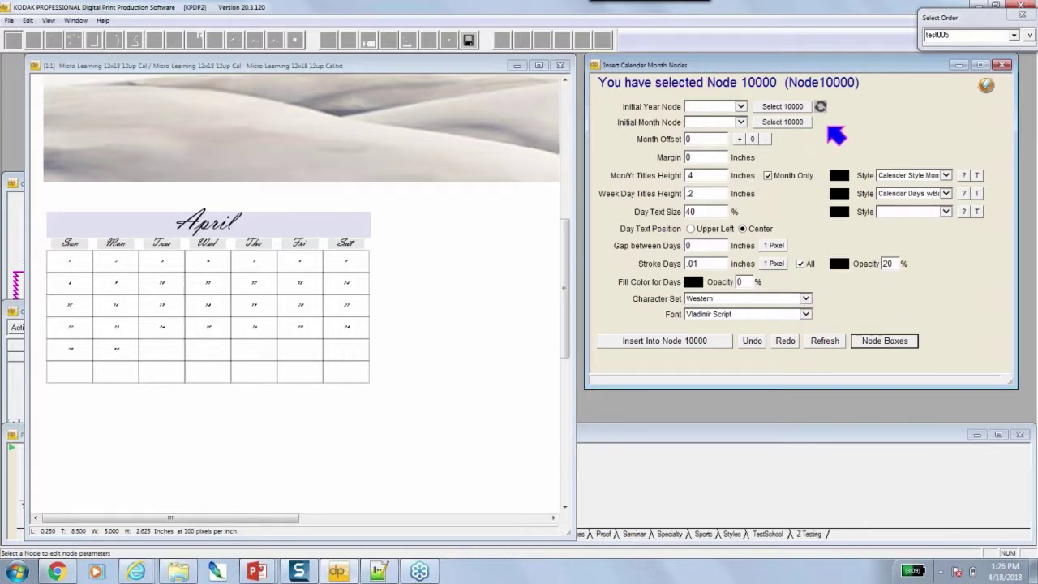
left_click_drag(698, 68, 691, 65)
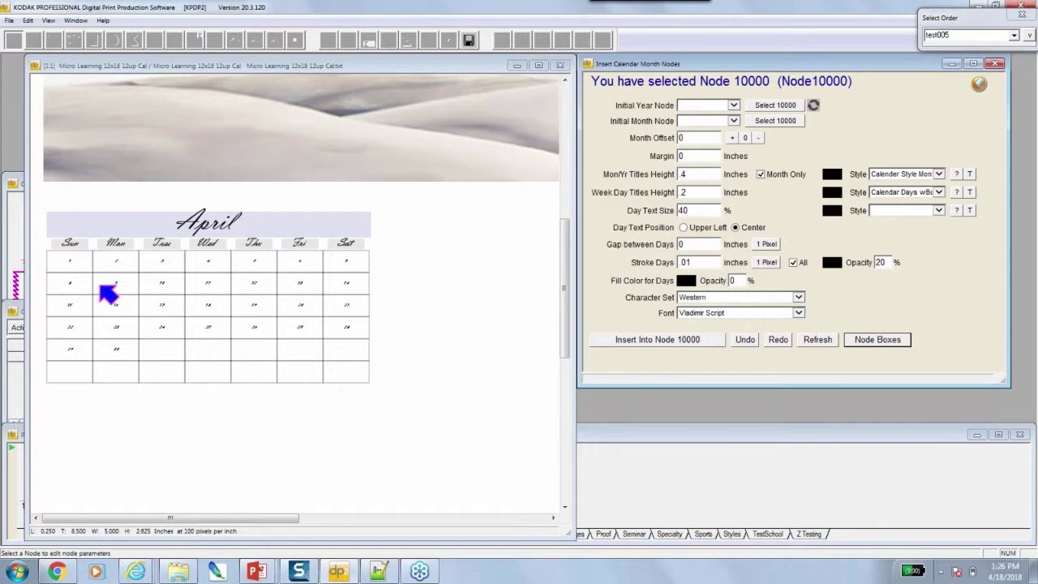
Show the node boxes and select all six day nodes in April's Sunday column together.
left_click(73, 263)
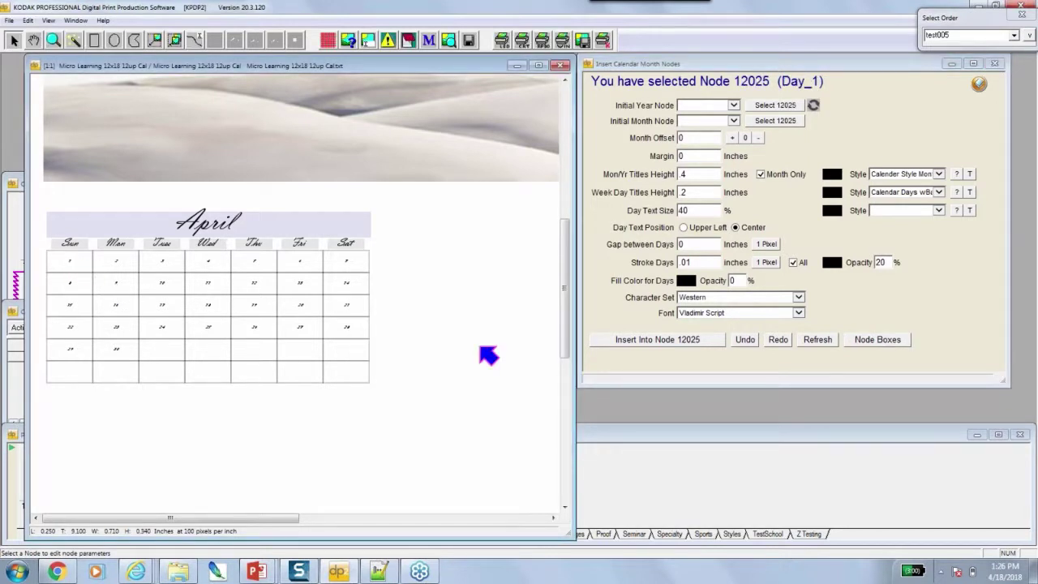
left_click(868, 342)
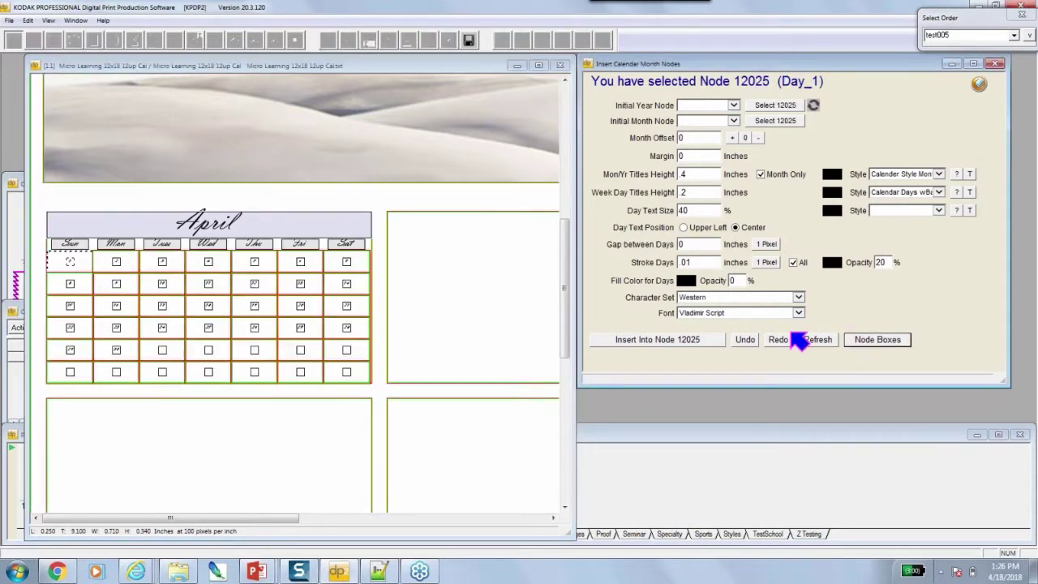
left_click(85, 284)
left_click(80, 328)
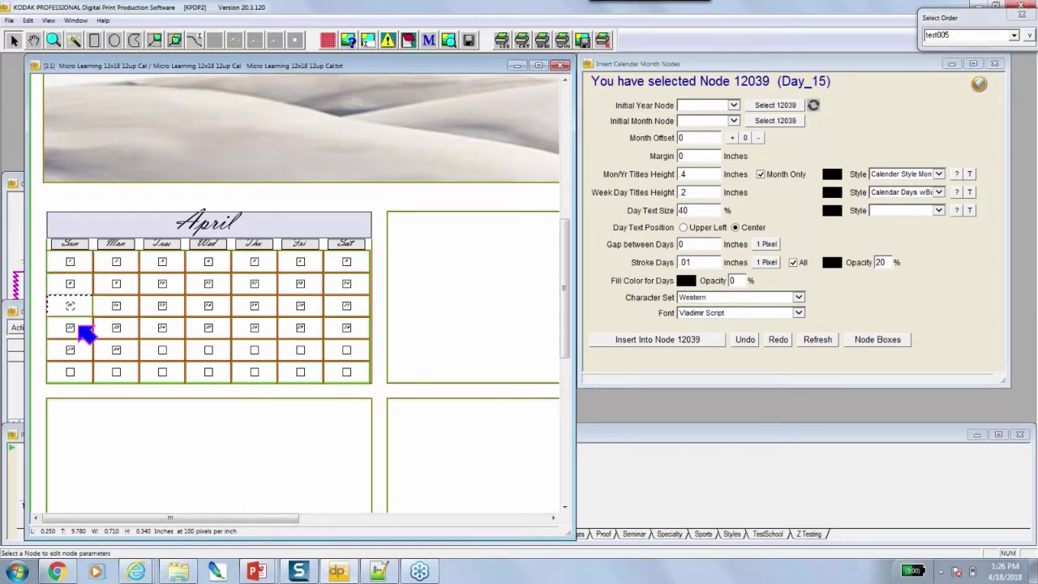
left_click(80, 350)
left_click(79, 373)
left_click(79, 377)
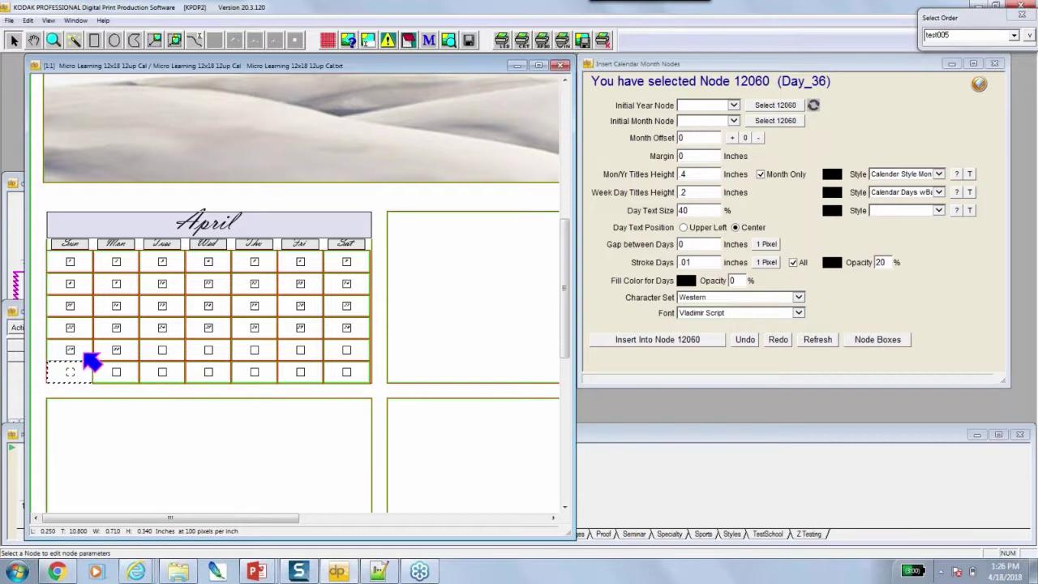
left_click(84, 349, "shift")
left_click(83, 327, "shift")
left_click(81, 308, "shift")
left_click(79, 283, "shift")
left_click(84, 261, "shift")
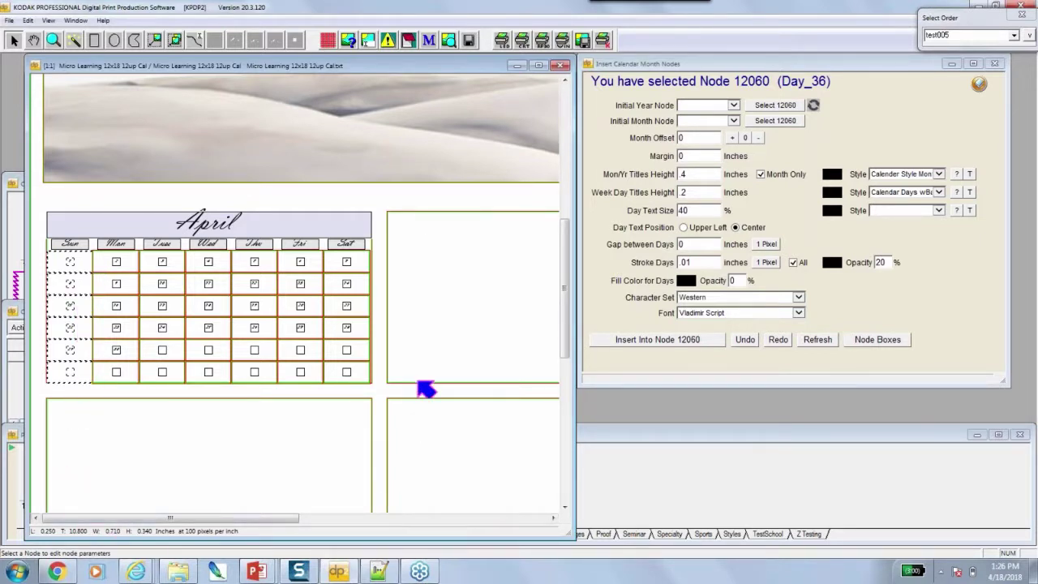
Apply the Calendar Days product style to the selected Sunday nodes as a style without image and text.
left_click(735, 534)
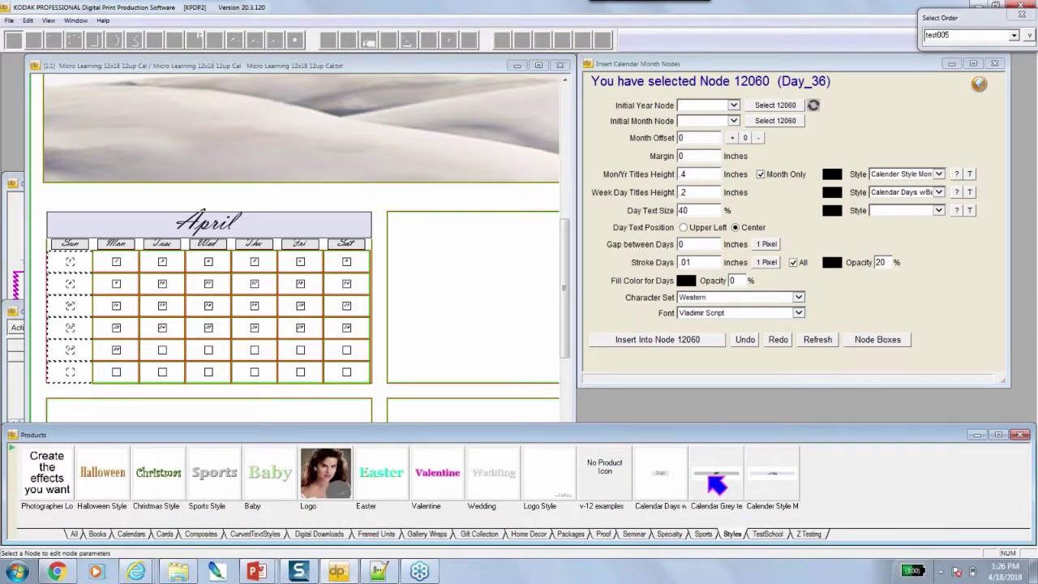
left_click(673, 492)
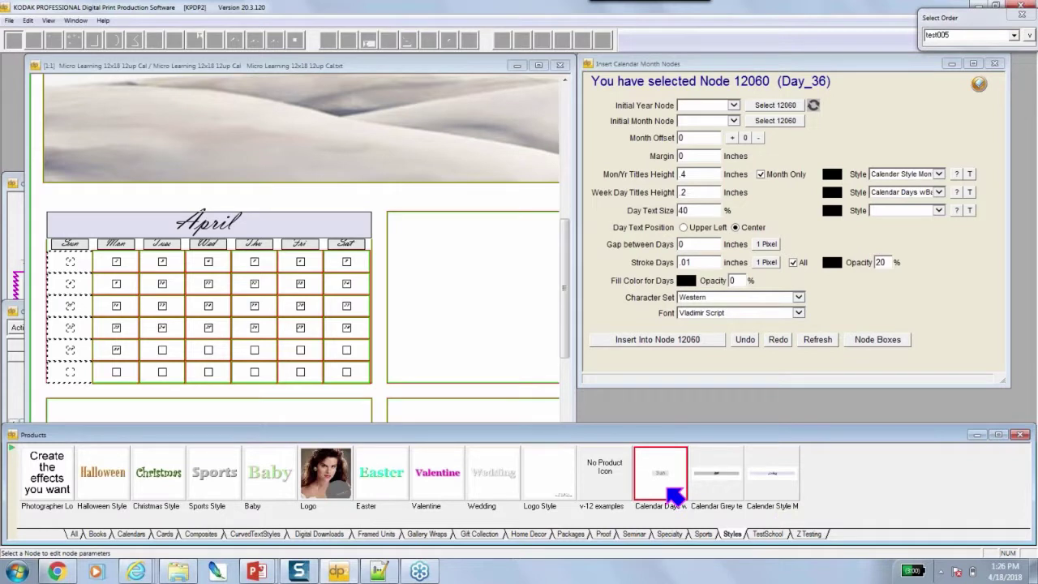
left_click_drag(665, 479, 91, 271)
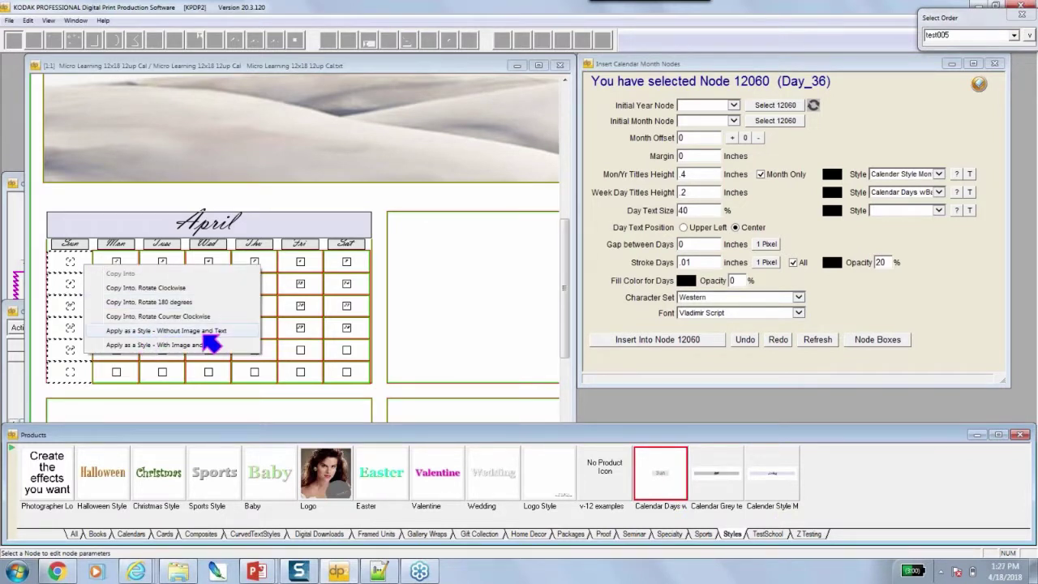
left_click(206, 332)
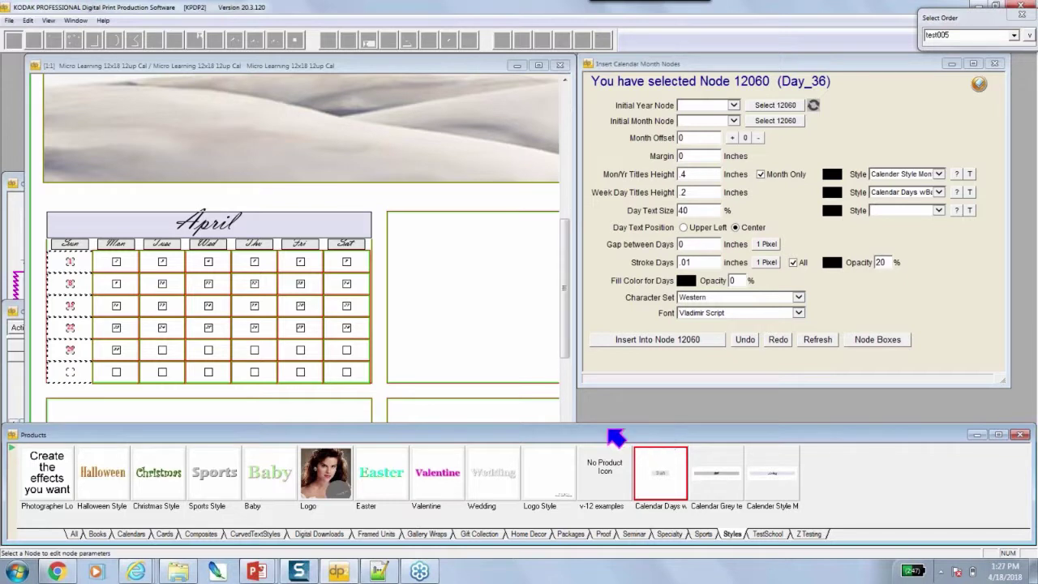
left_click(82, 234)
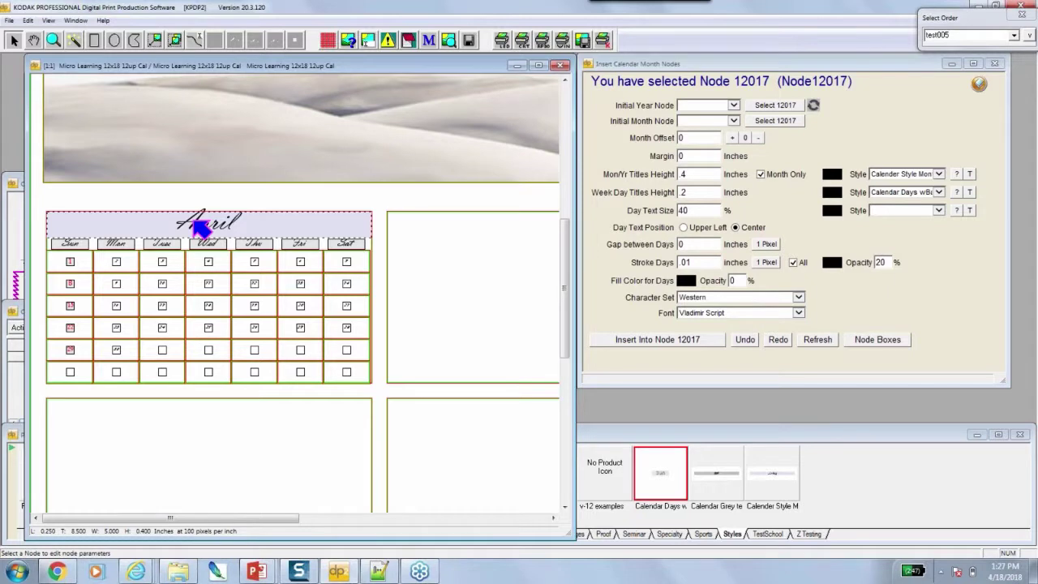
right_click(147, 228)
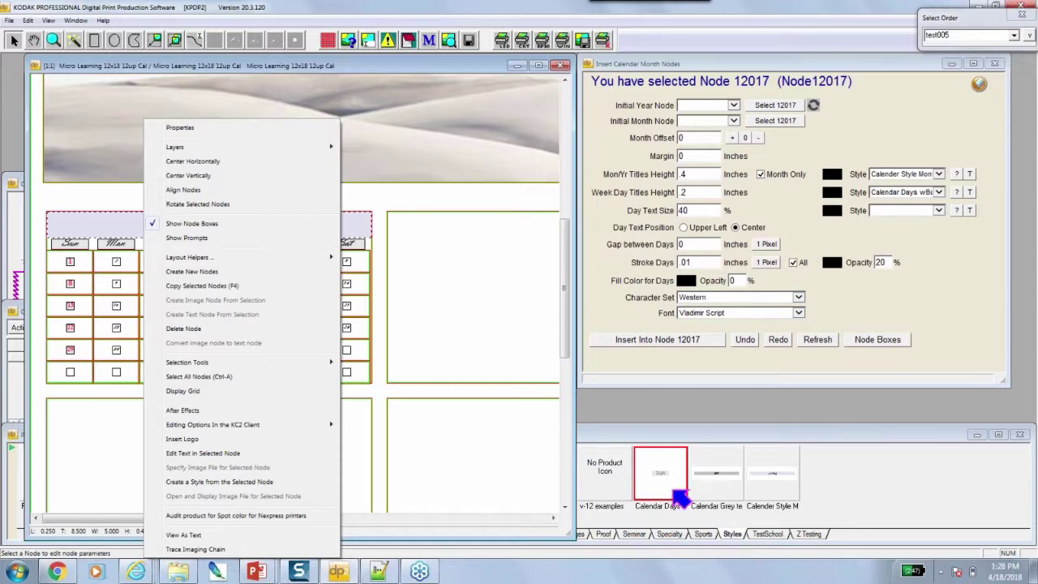
left_click(733, 535)
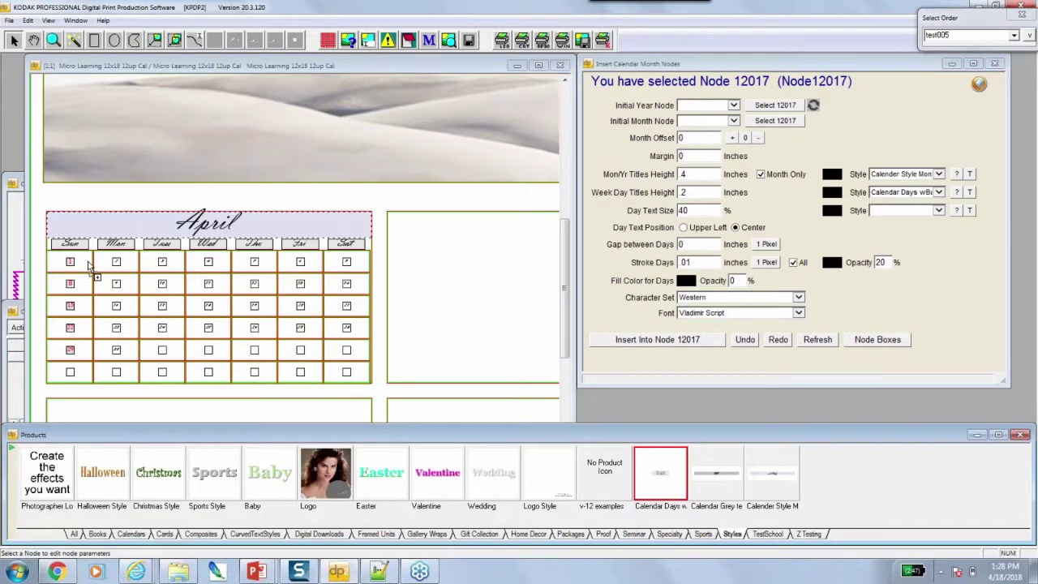
left_click(658, 498)
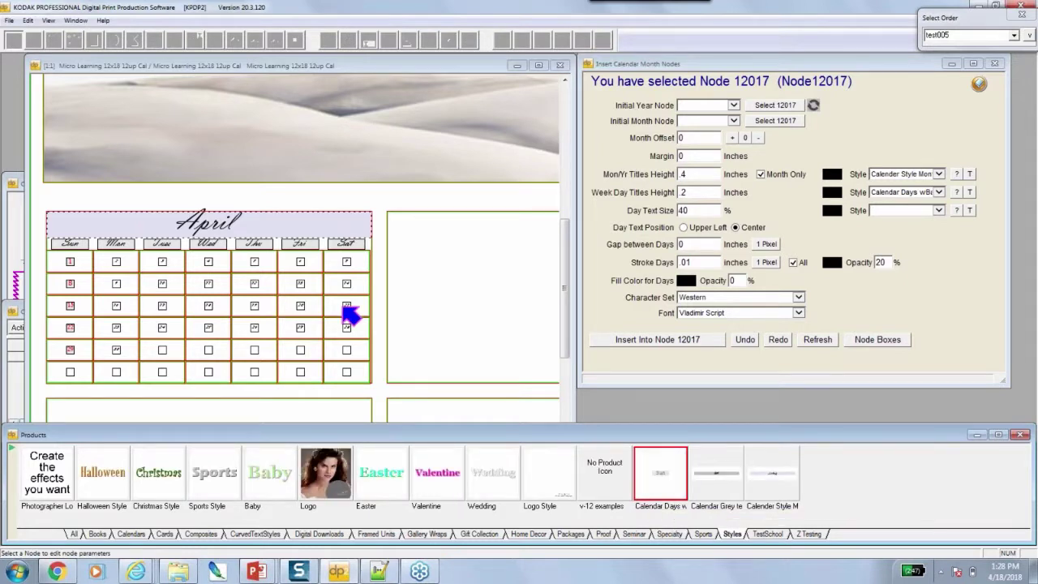
left_click(378, 394)
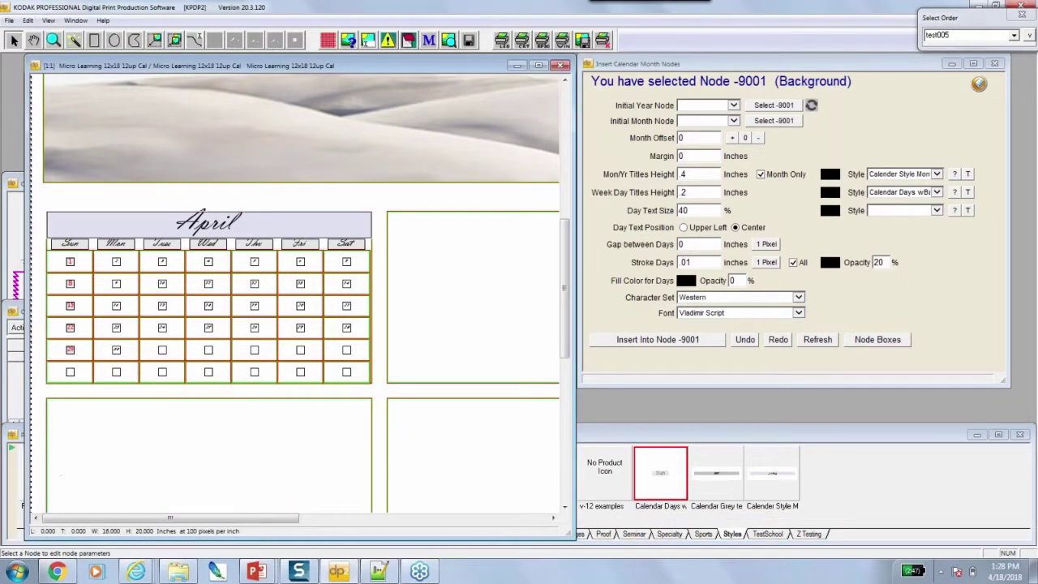
left_click(248, 218)
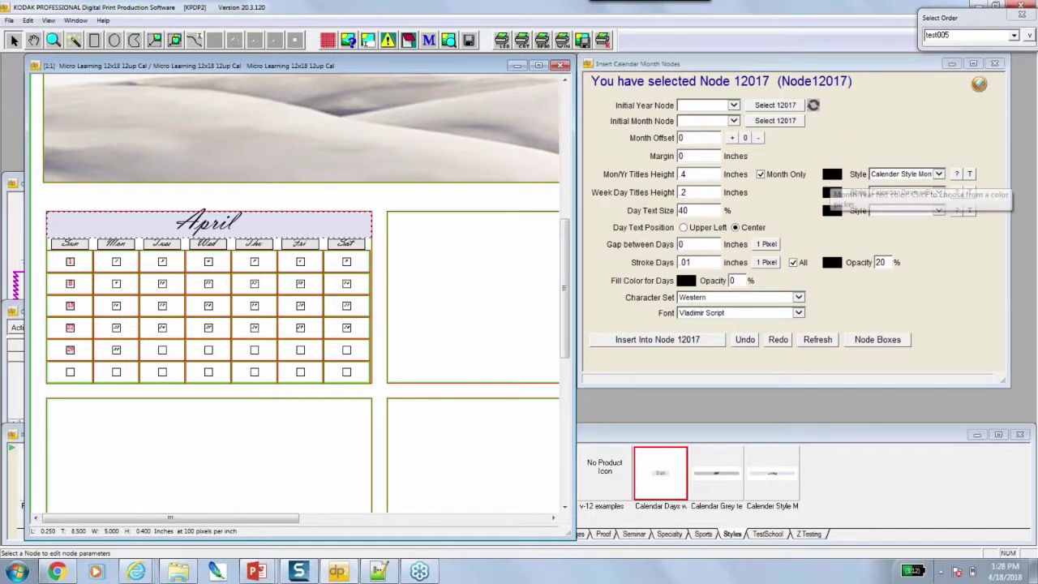
left_click(679, 192)
type("2")
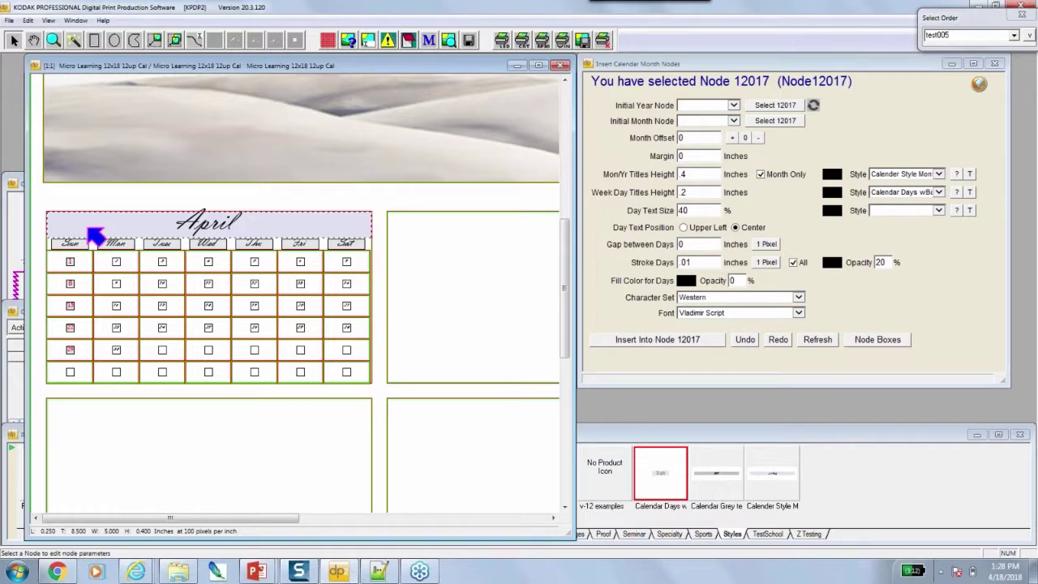
Undo the Sunday style and the month insertion in the first grid node, and toggle the node boxes to check the page.
left_click(746, 340)
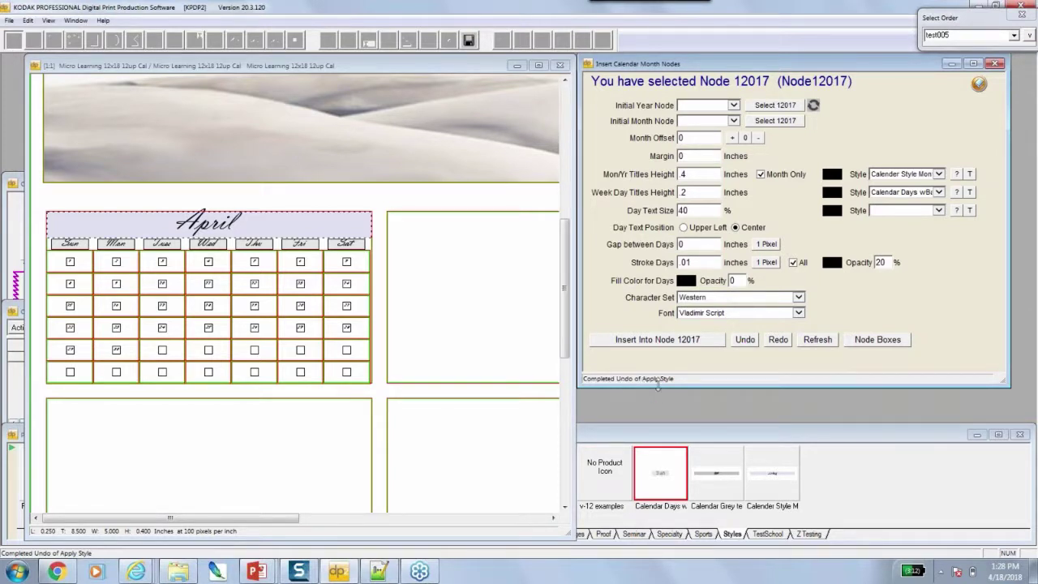
left_click(745, 339)
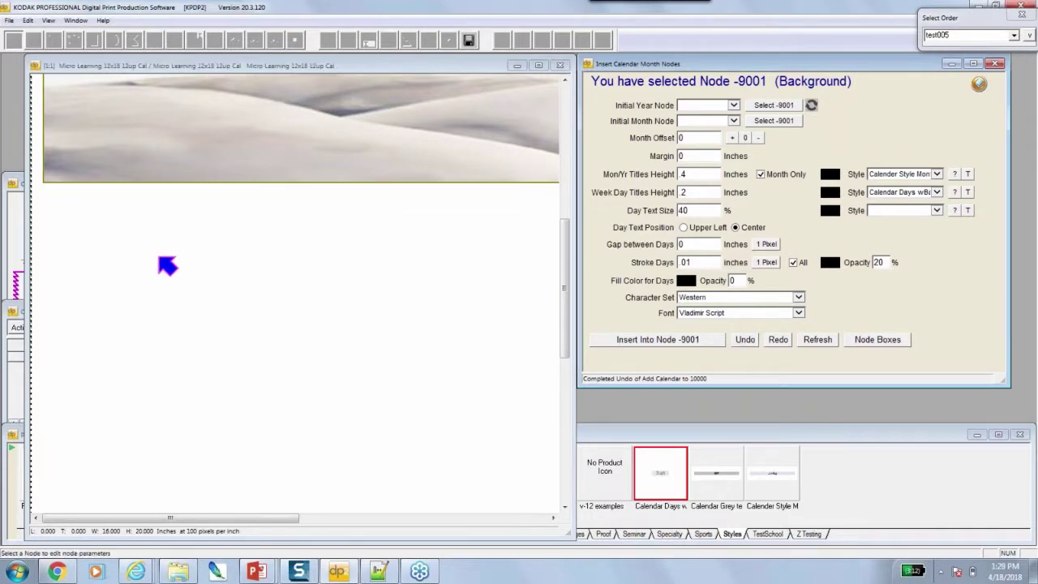
left_click(882, 340)
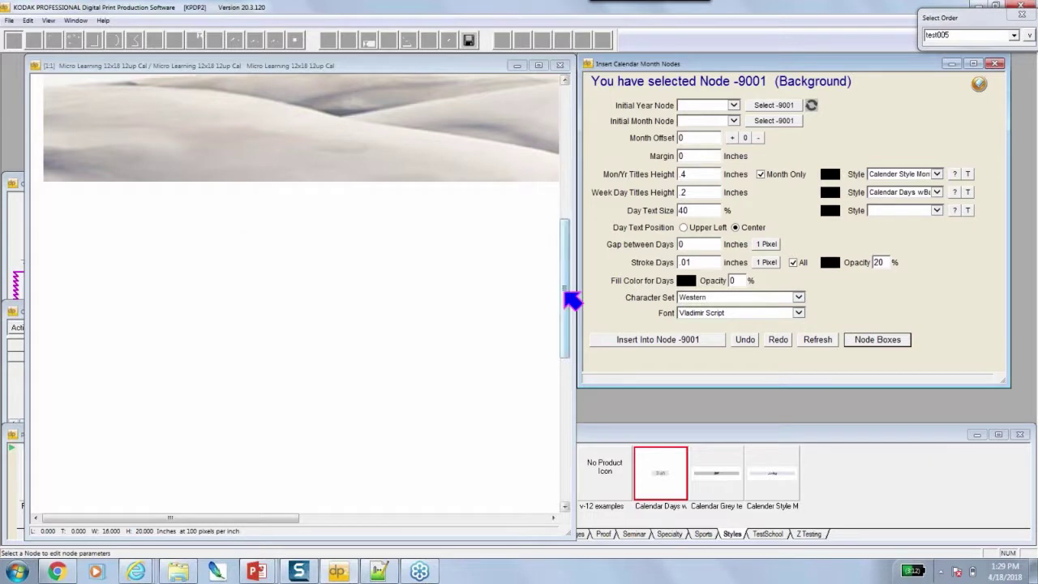
left_click(898, 344)
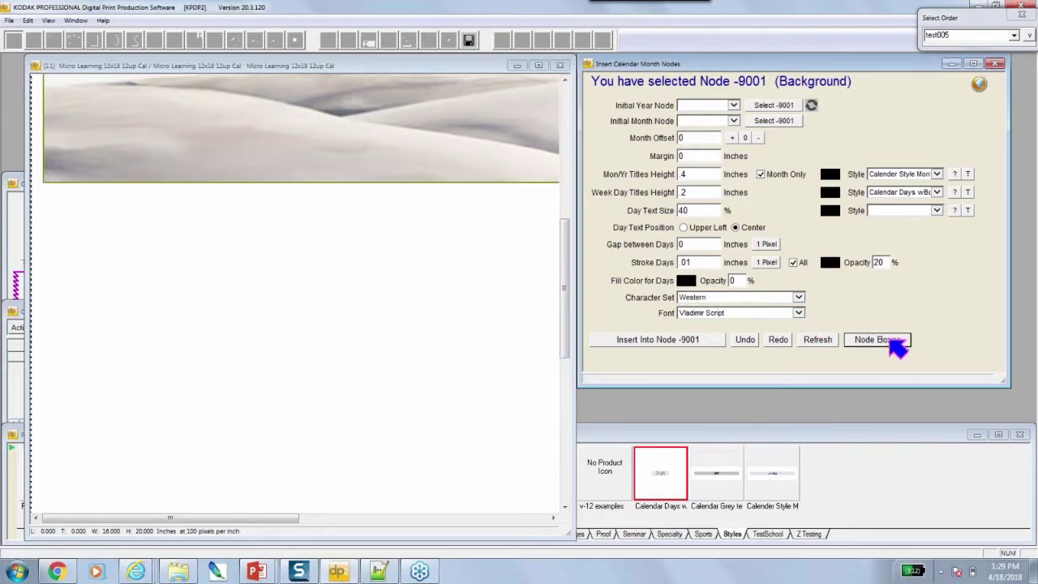
left_click(898, 344)
left_click(898, 344)
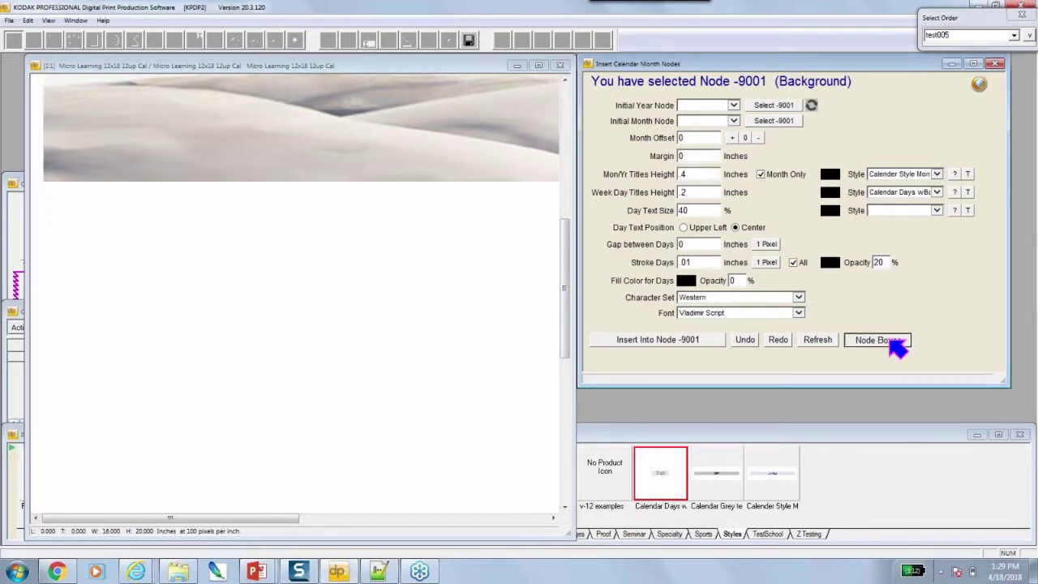
Create a grid of image nodes with 4 rows, 3 columns, an 8.5 in top margin and 0.25 in for the other margins and gaps.
right_click(213, 259)
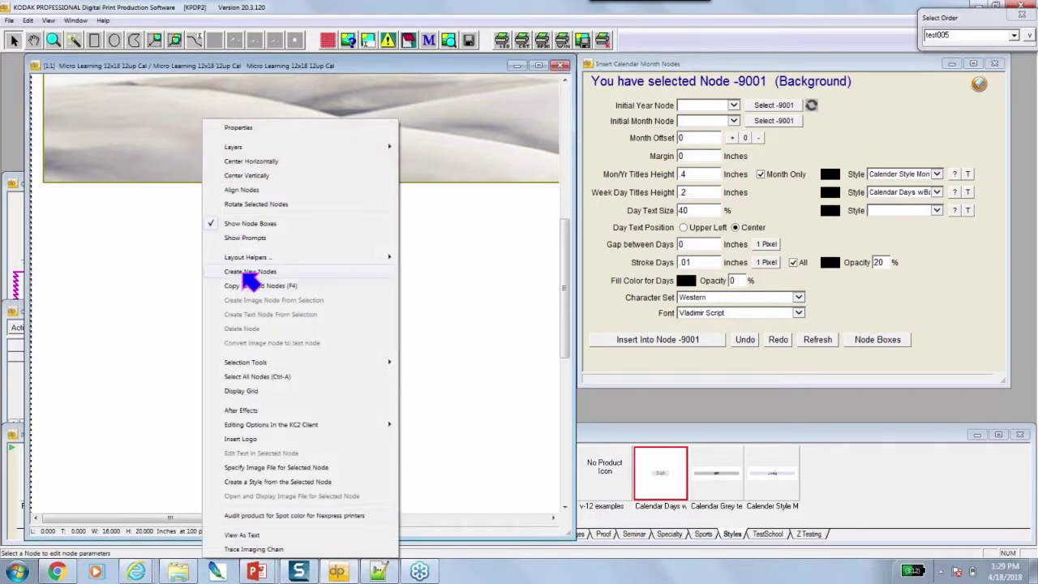
left_click(247, 273)
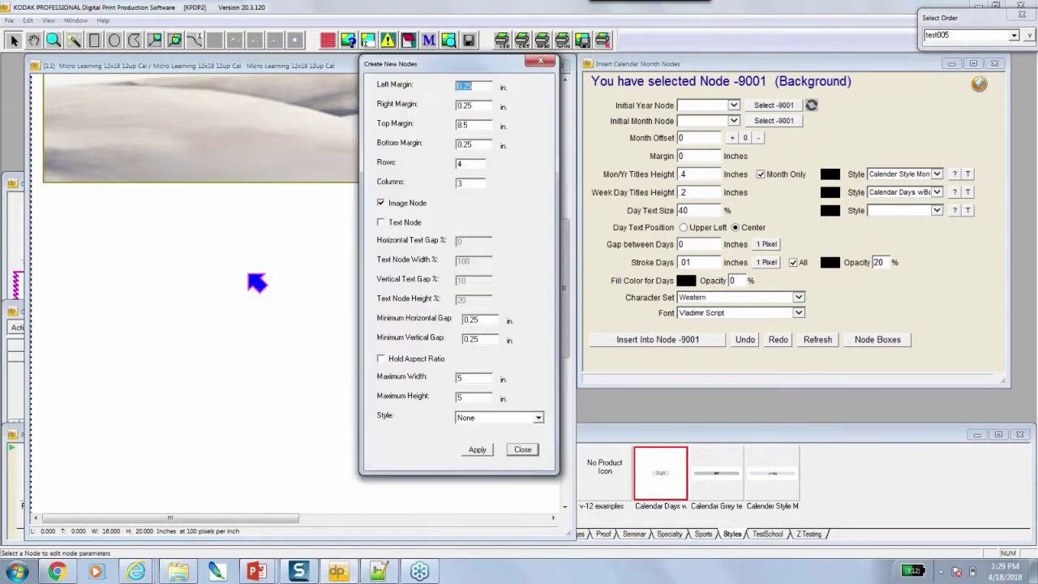
left_click(480, 451)
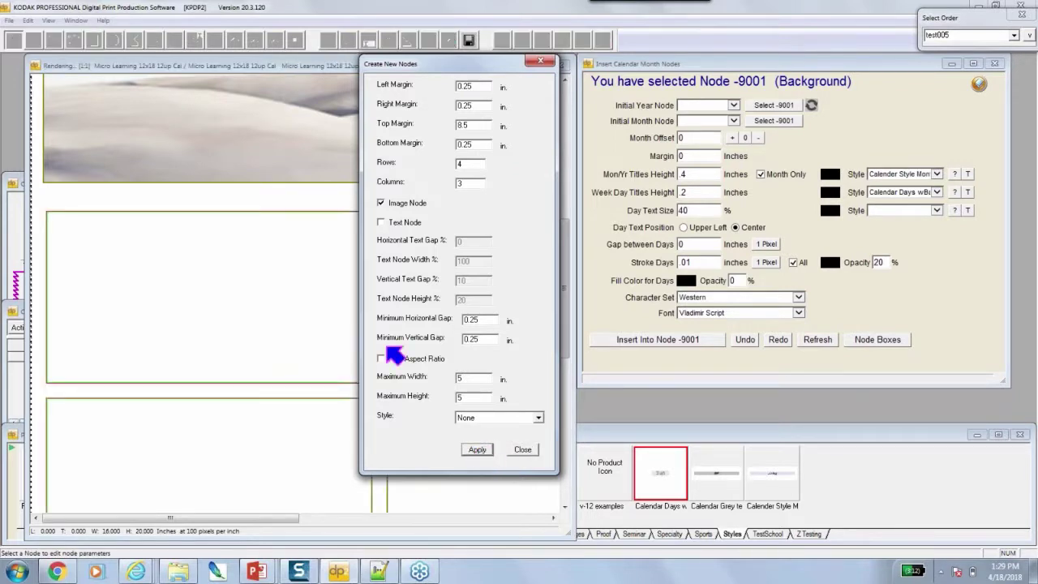
Close the node creation dialog, set the initial month to January and insert the calendar month into the first grid node.
left_click(525, 449)
left_click(242, 329)
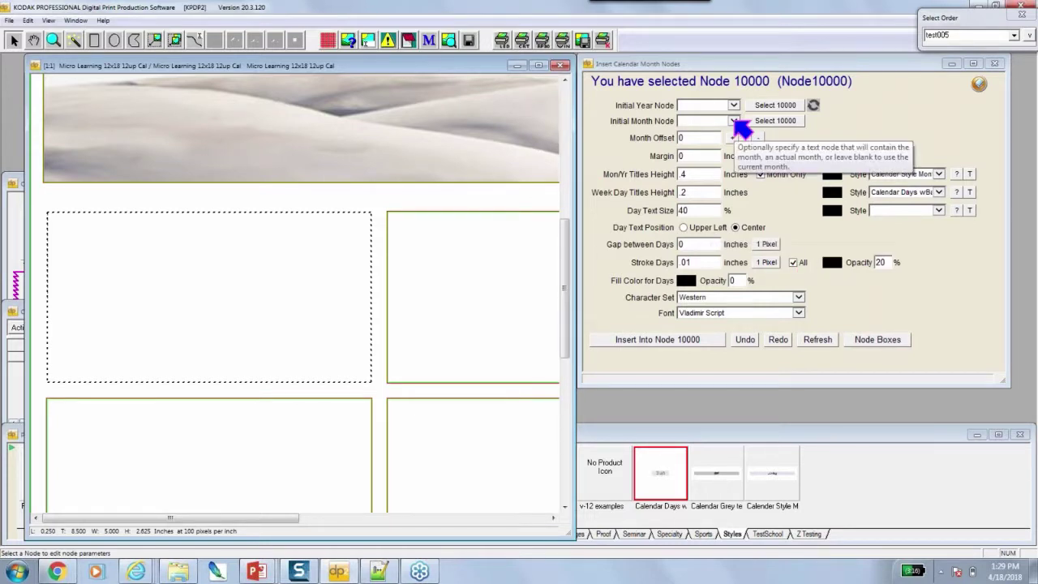
left_click(705, 120)
left_click(702, 160)
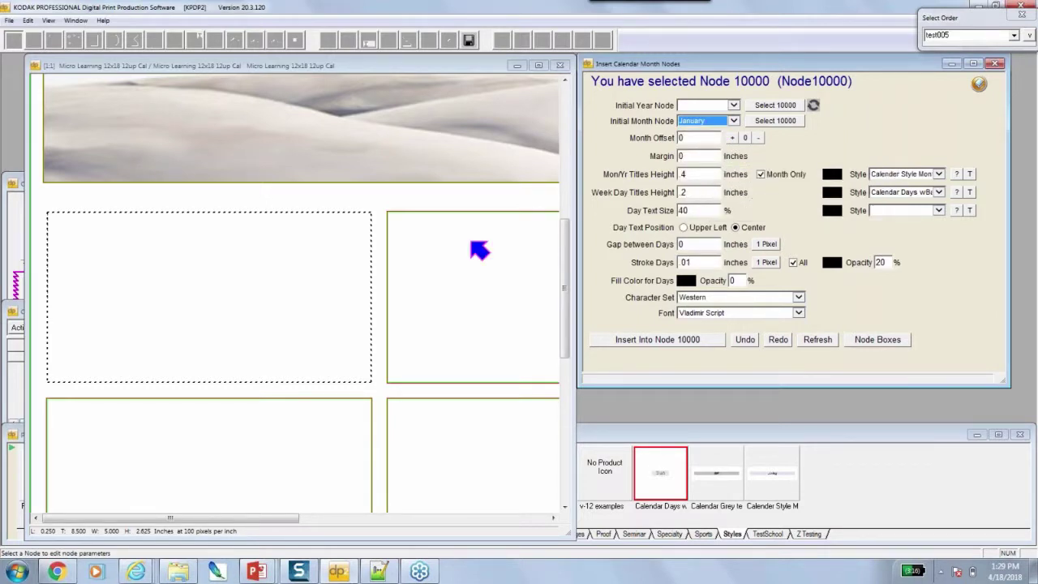
left_click(682, 345)
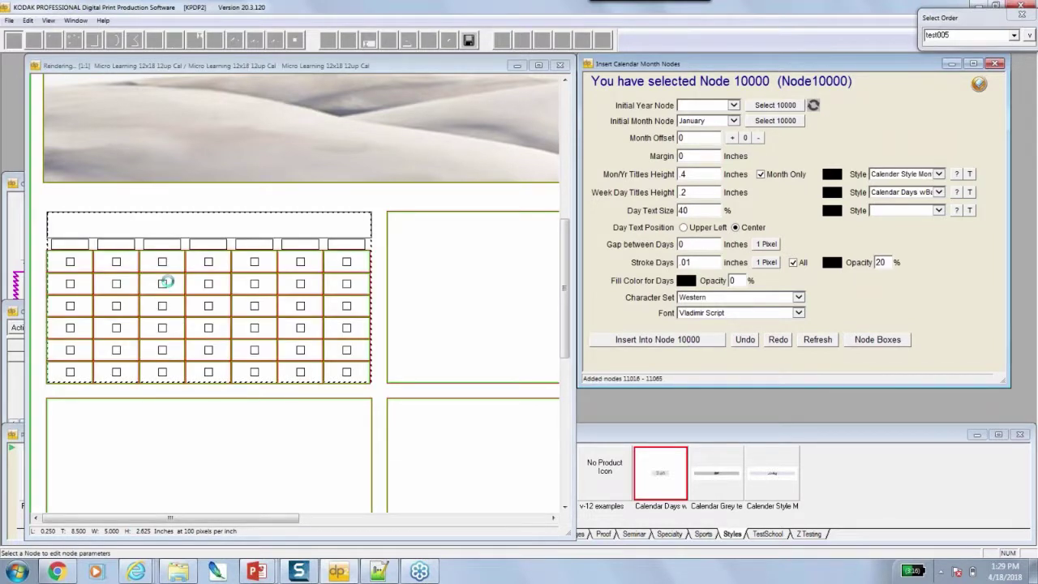
Insert February into the second grid node of the first row using a month offset of 1.
left_click(423, 285)
left_click(733, 138)
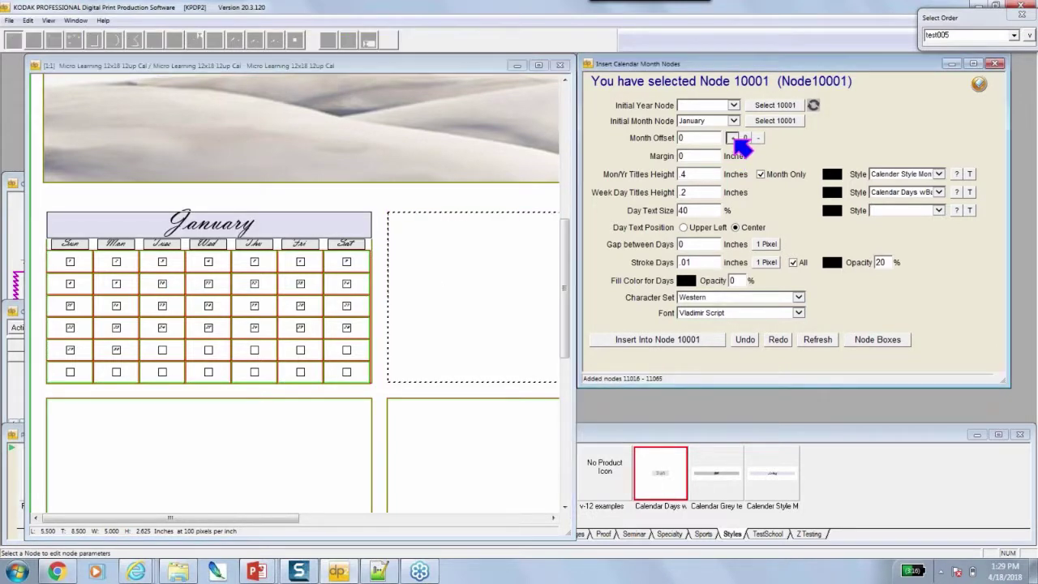
left_click(661, 345)
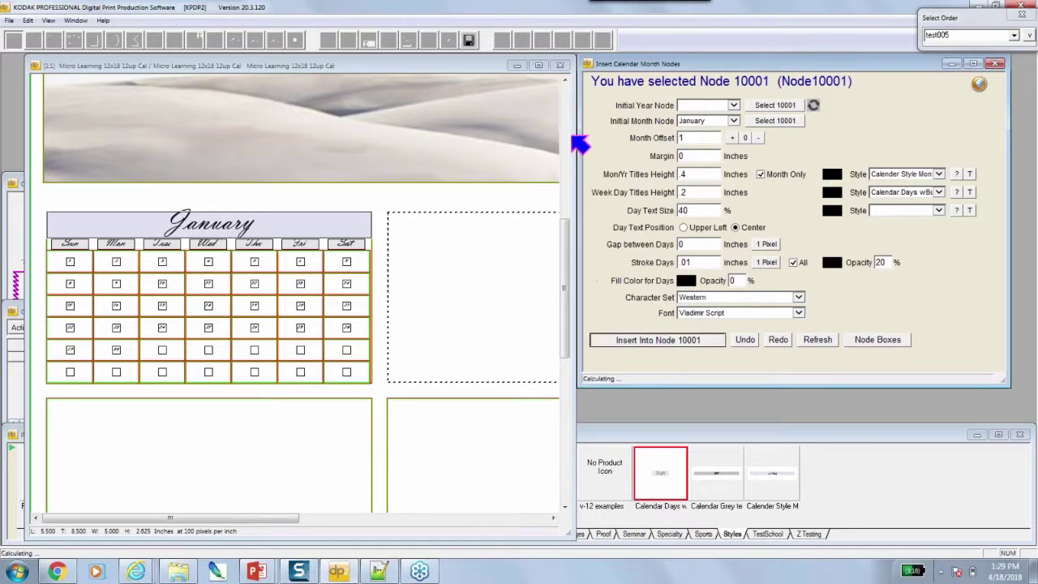
Insert March into the third grid node of the first row using a month offset of 2.
left_click_drag(574, 411, 707, 414)
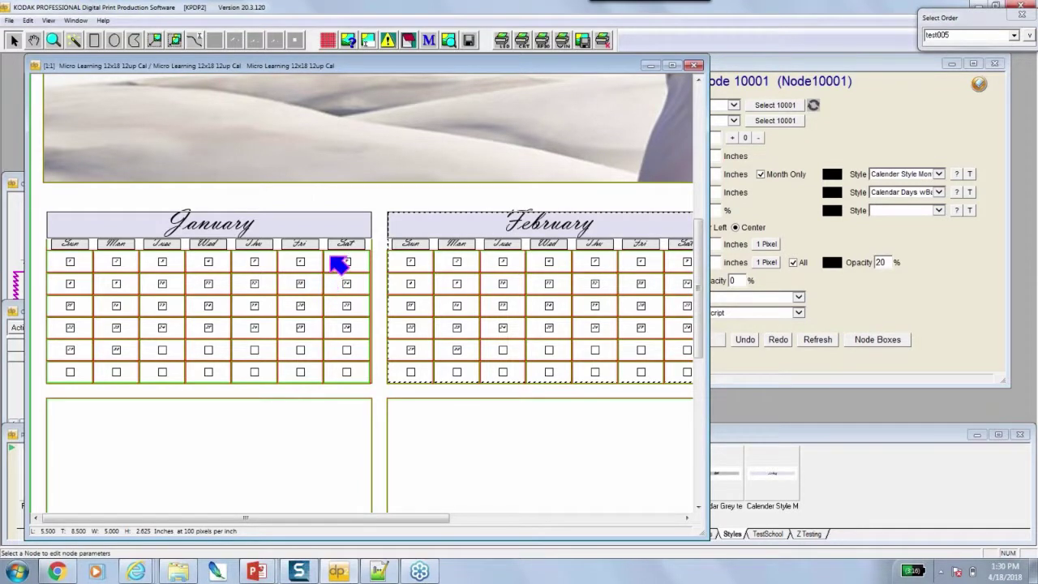
left_click(53, 40)
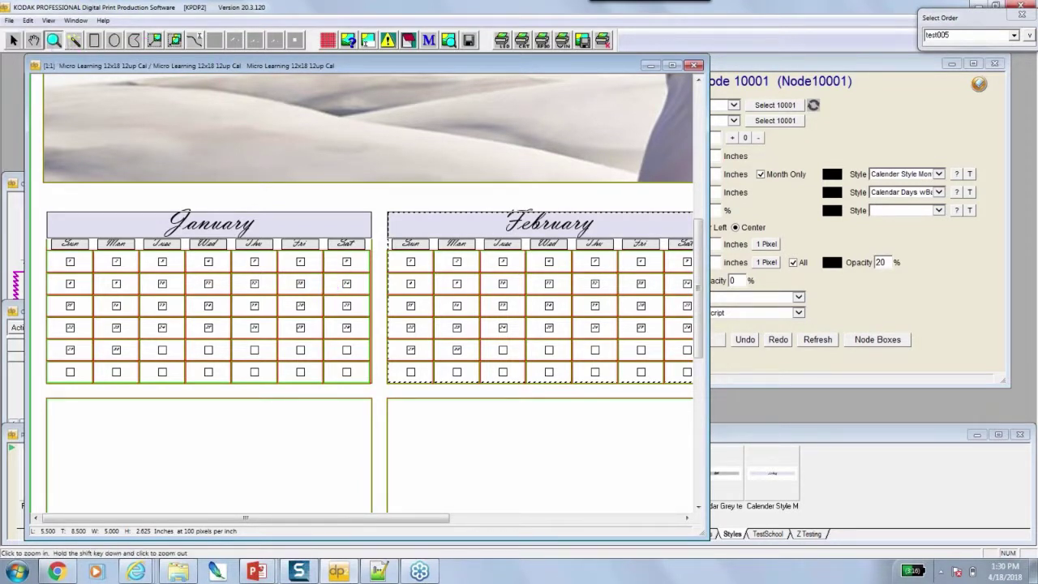
left_click(41, 95, "shift")
left_click(14, 40)
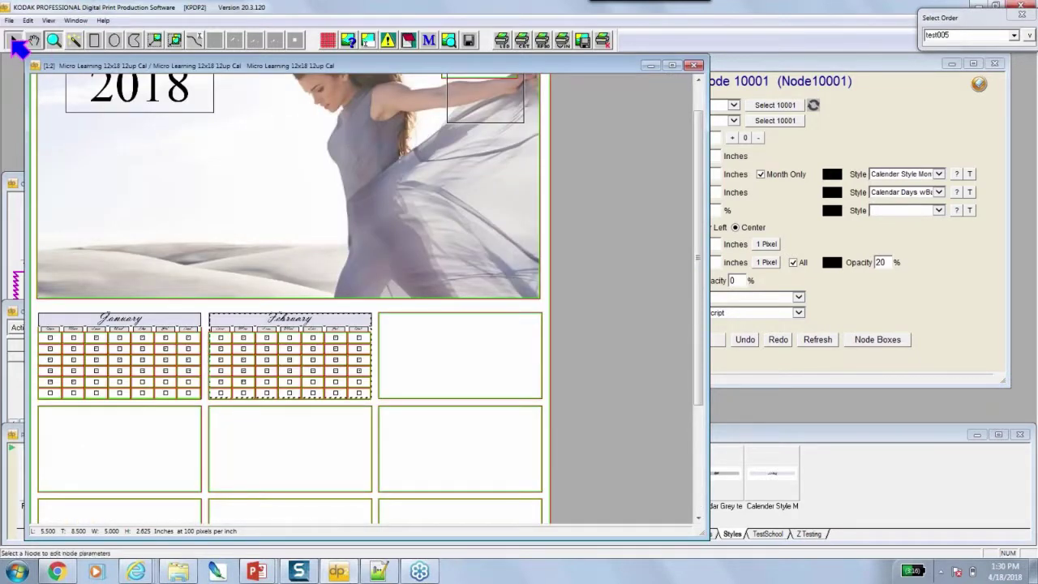
left_click(428, 373)
left_click(756, 209)
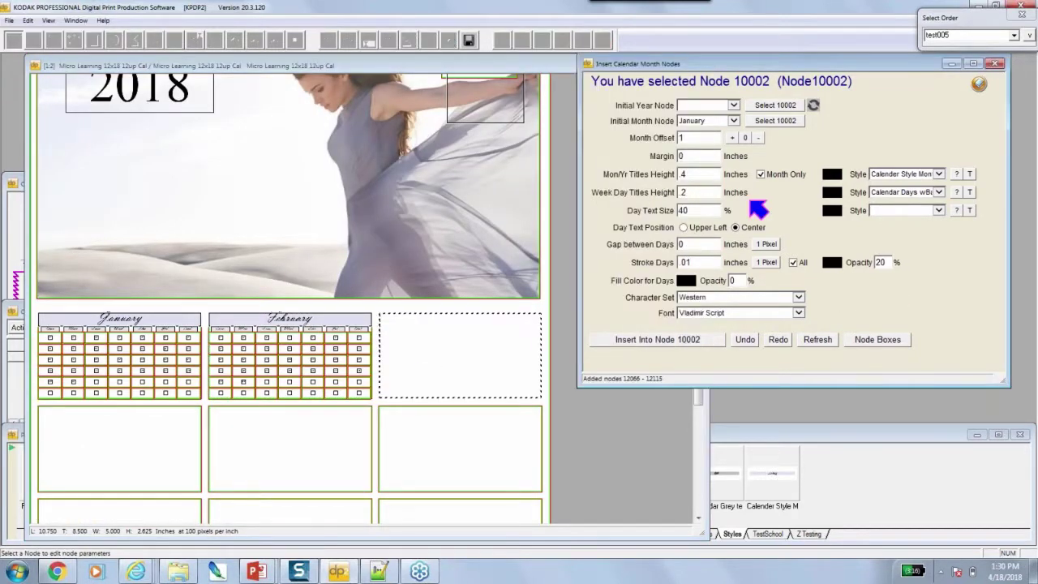
left_click(732, 138)
left_click(666, 343)
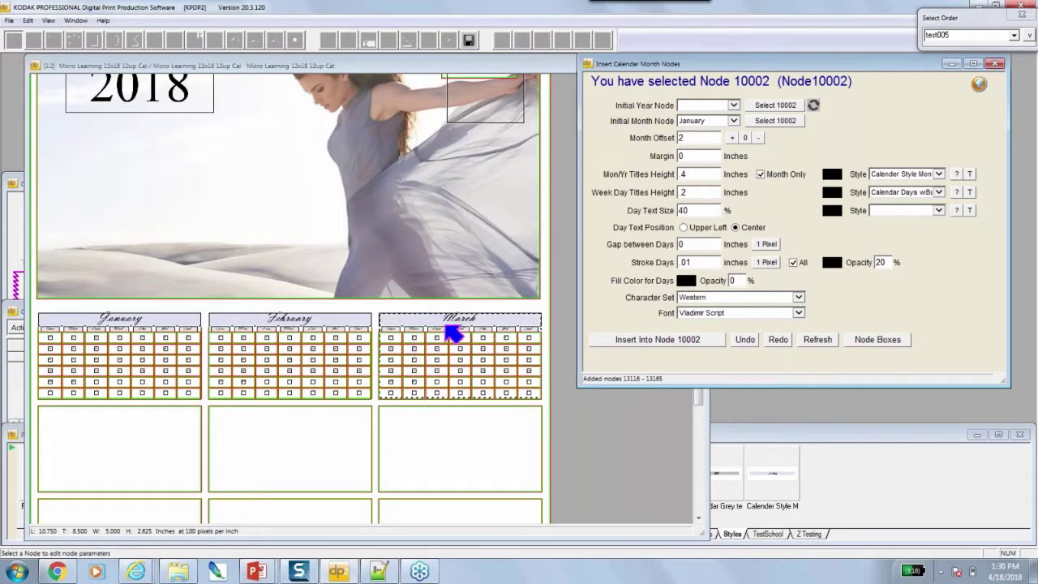
Raise the month offset to 3 and undo the March and February insertions.
left_click(732, 138)
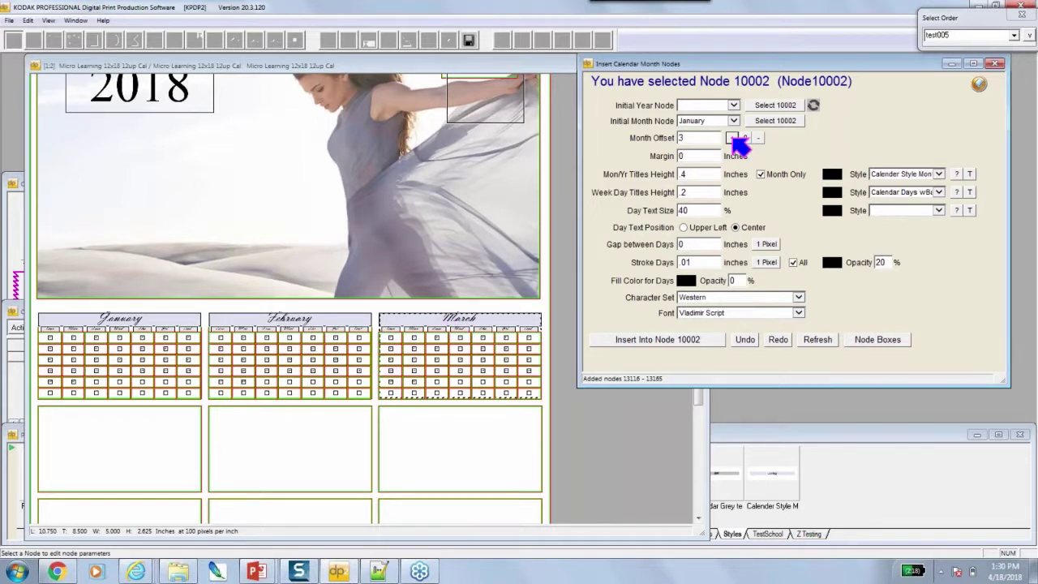
left_click(754, 342)
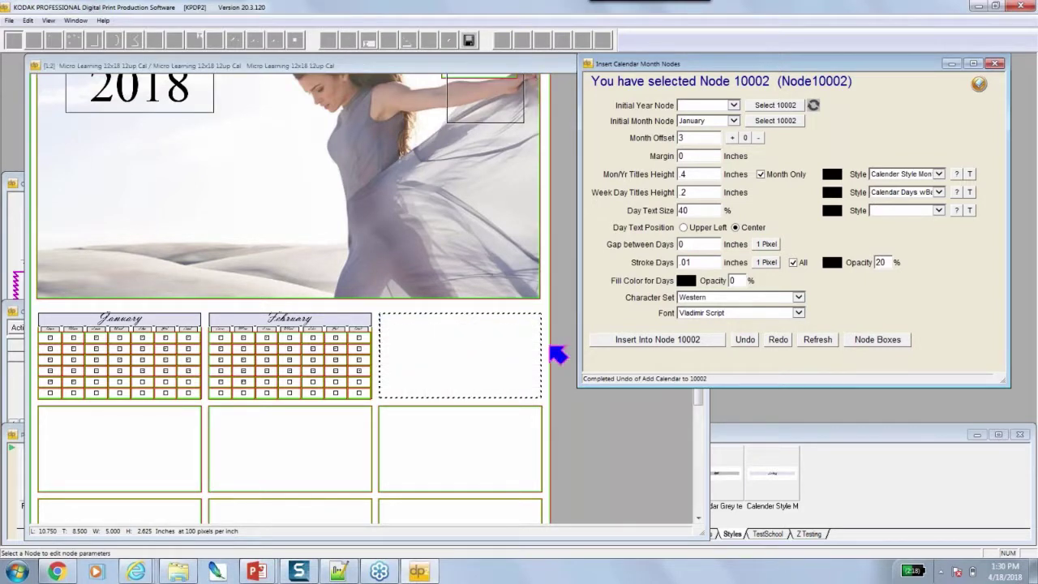
left_click(748, 341)
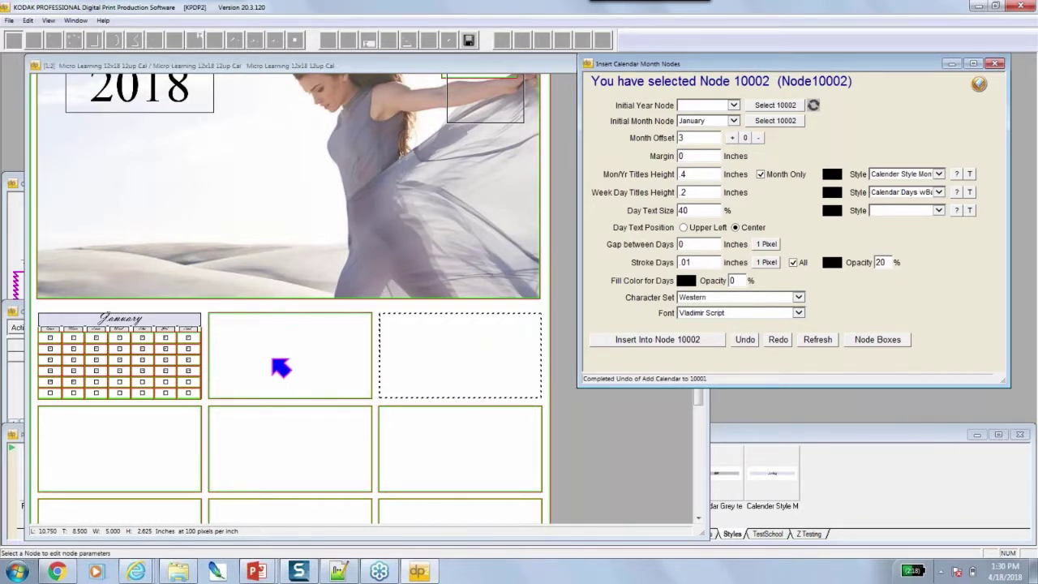
left_click(86, 331)
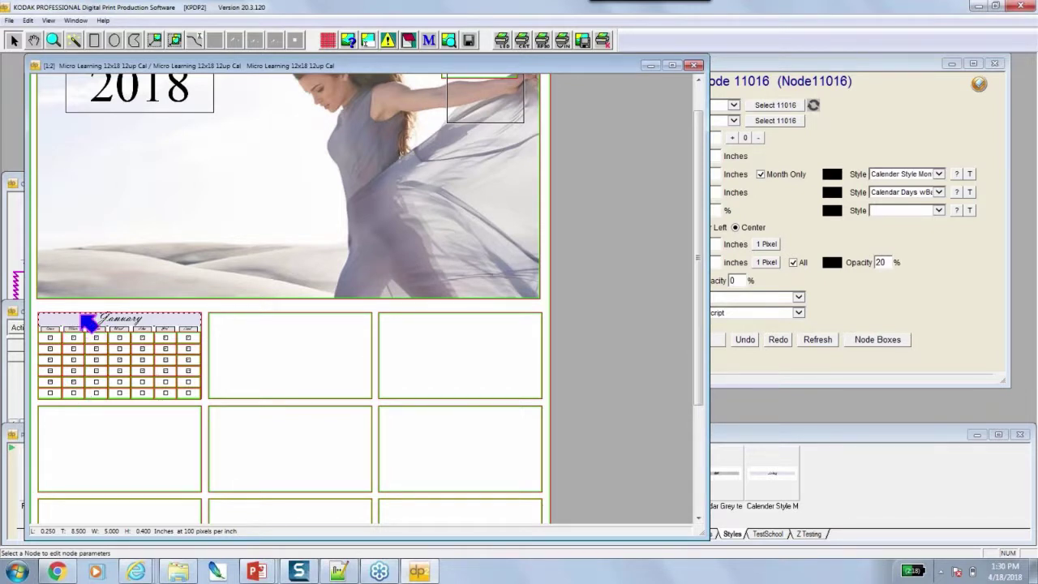
left_click(195, 396)
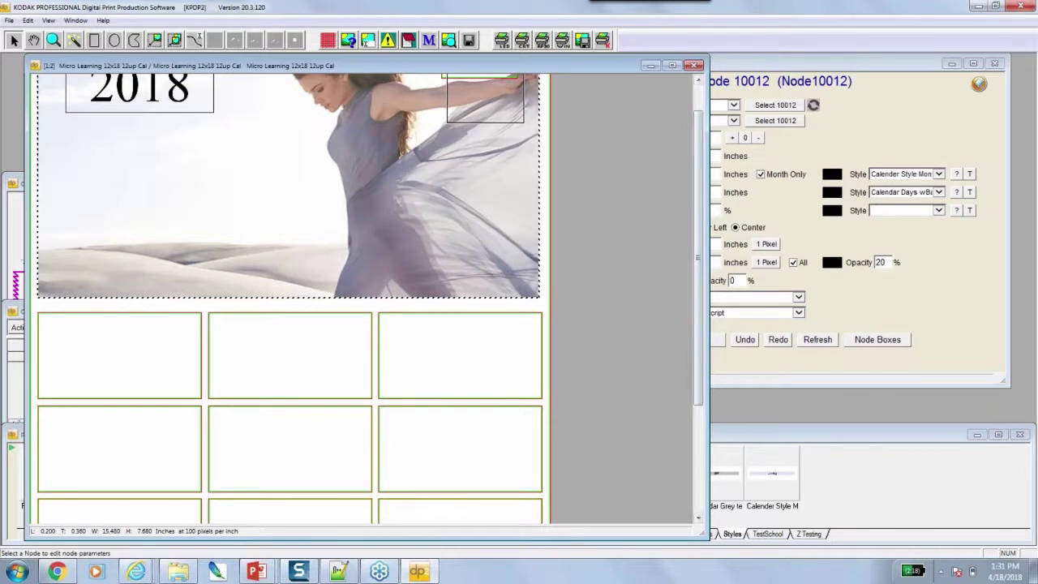
left_click_drag(710, 209, 581, 208)
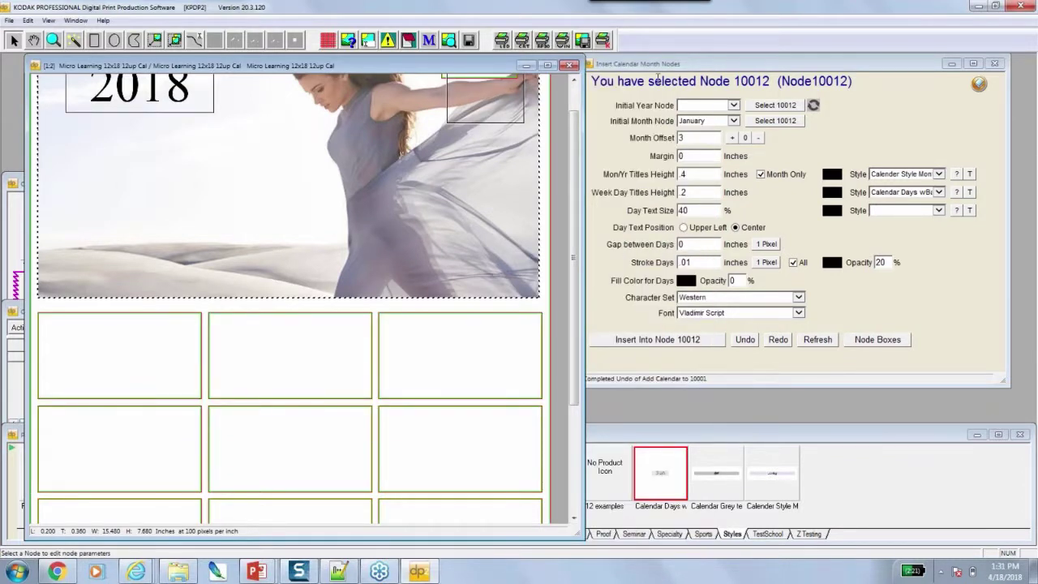
left_click(657, 77)
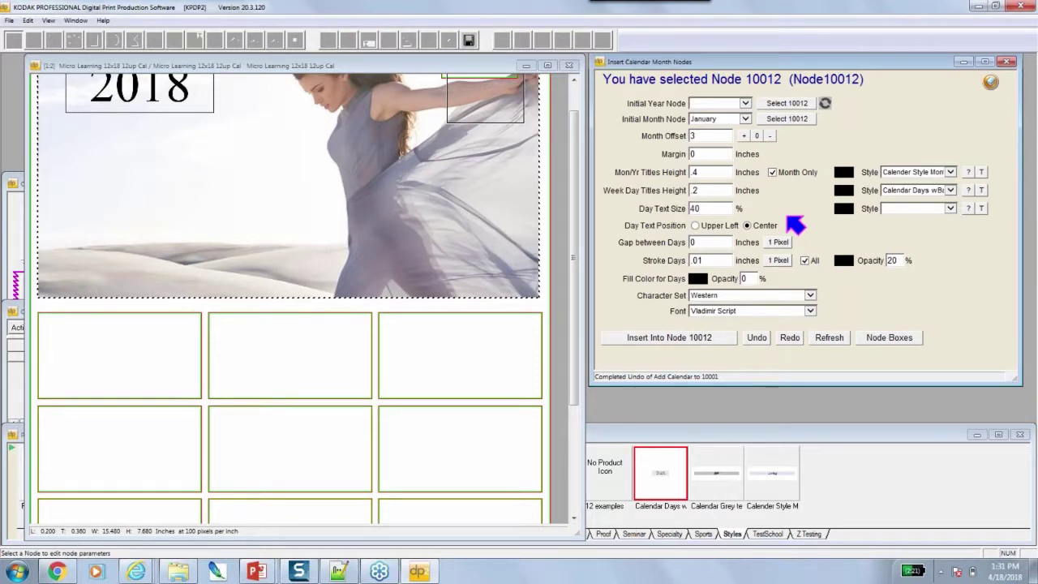
Insert April into the first grid node with the month offset at 3 and select all of its nodes.
left_click(166, 353)
left_click(672, 339)
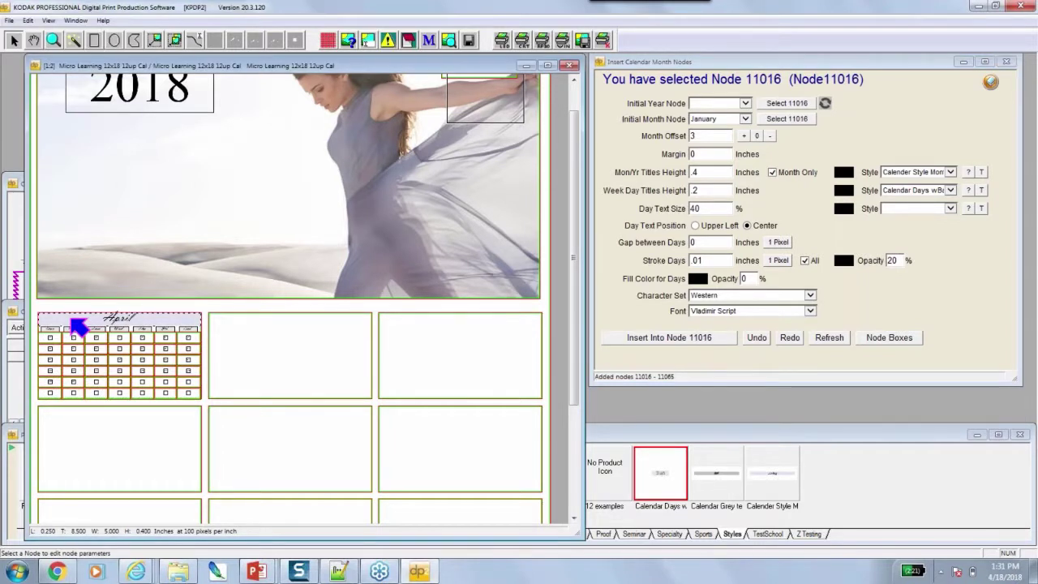
left_click(199, 406)
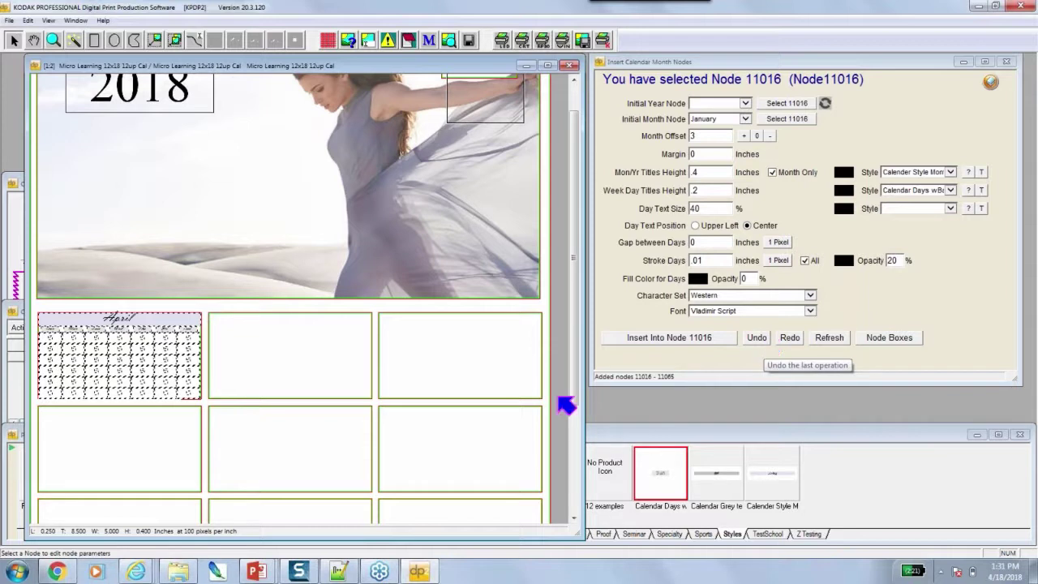
Release the group selection and undo the April insertion in the first grid node.
left_click(274, 371)
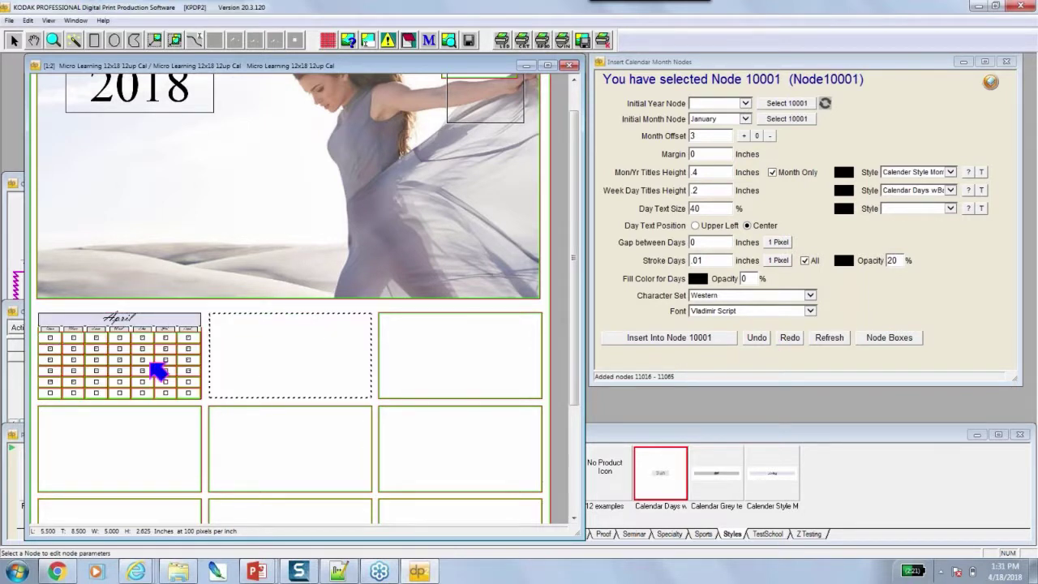
left_click(140, 325)
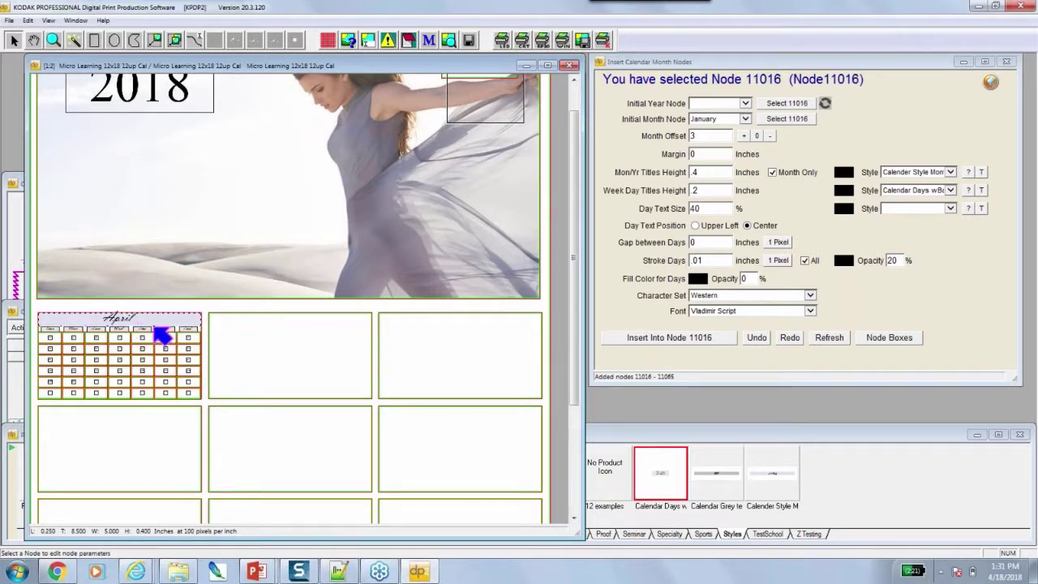
left_click(761, 339)
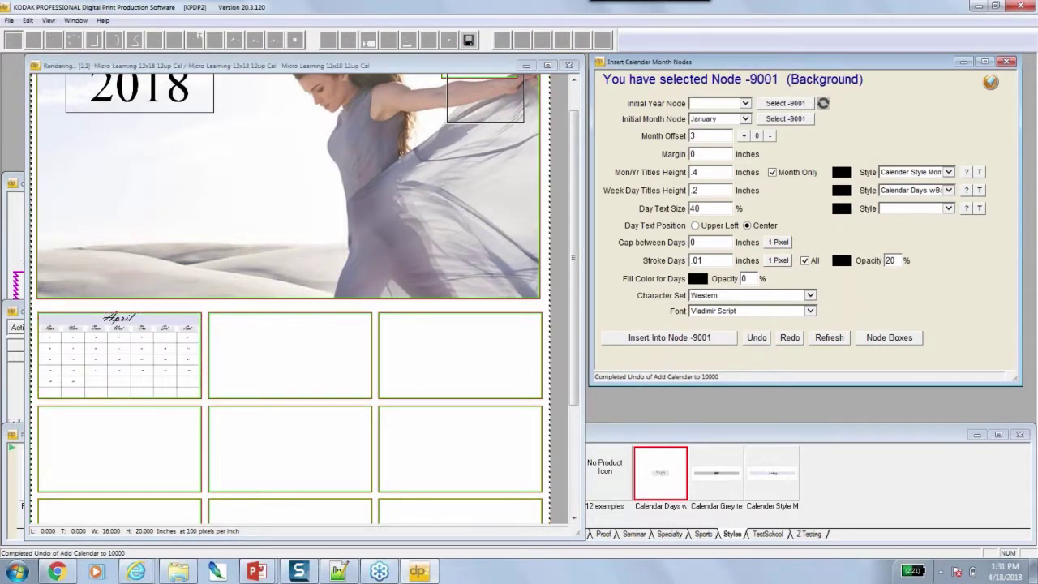
Reset the month offset to 0 and insert January into the first grid node.
left_click(757, 136)
left_click(103, 350)
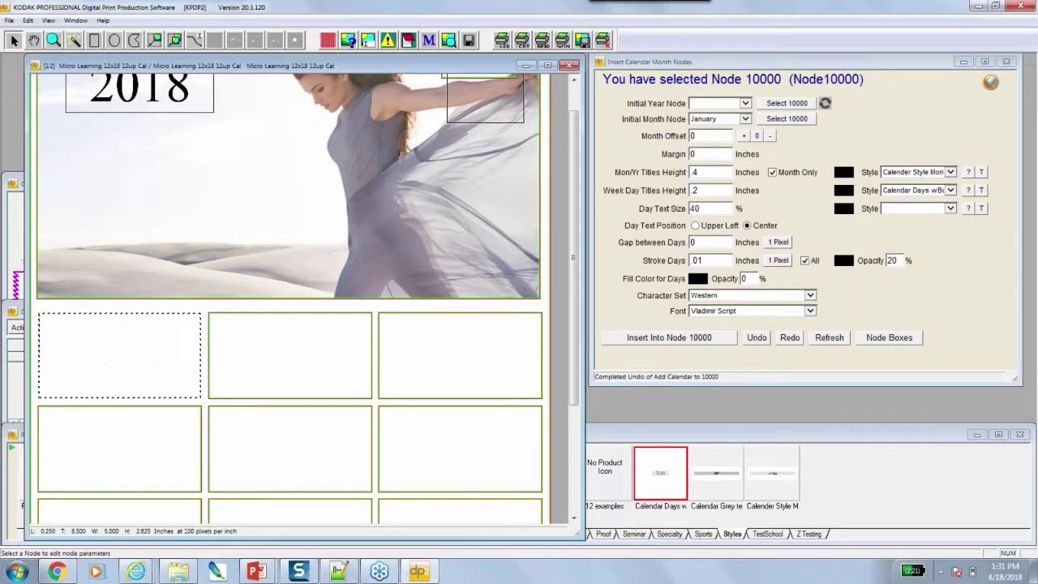
left_click(640, 347)
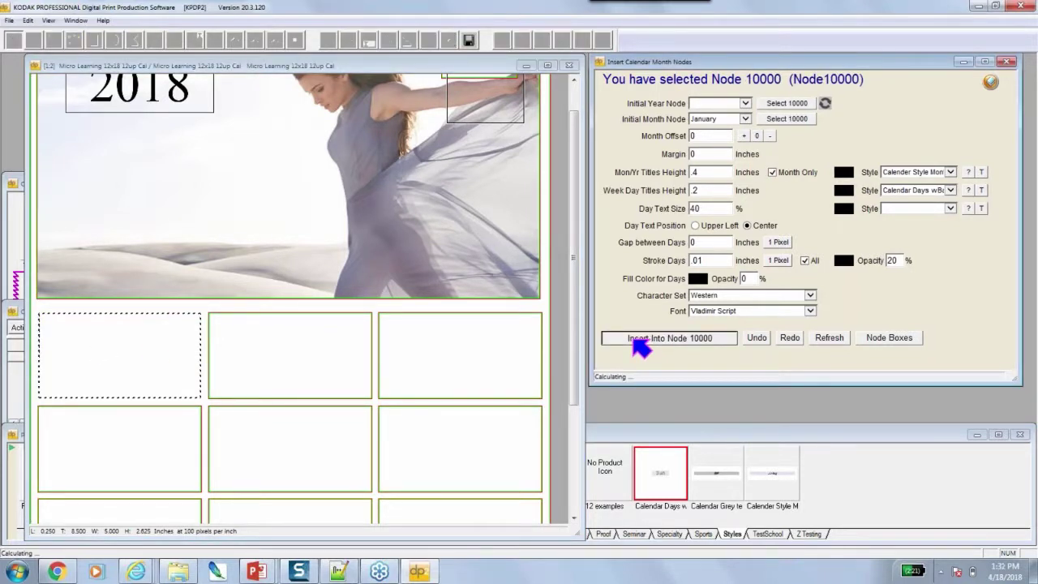
Raise the month offset to 1 and insert February into the second grid node.
left_click(308, 364)
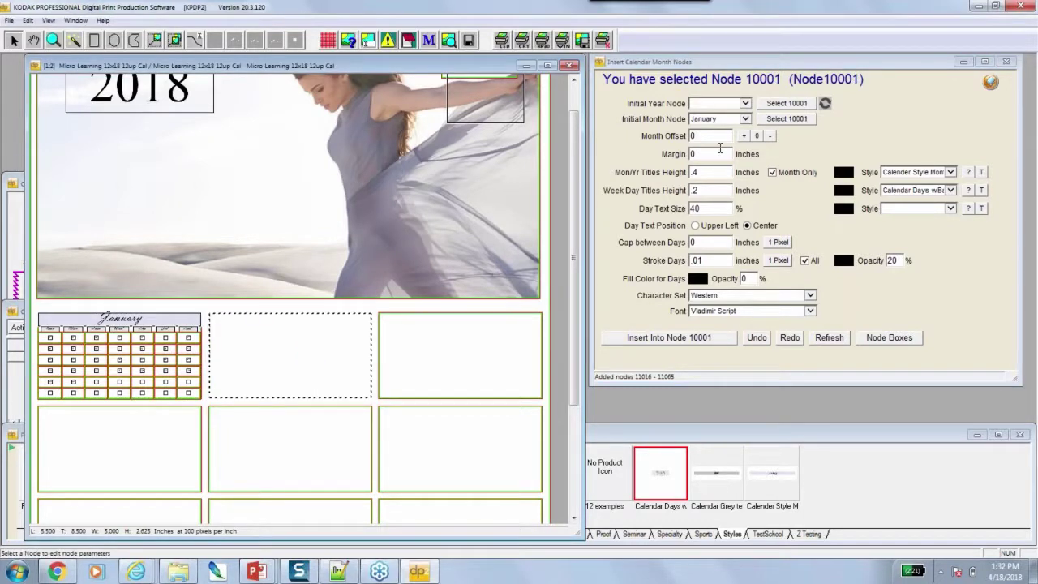
left_click(742, 136)
left_click(711, 339)
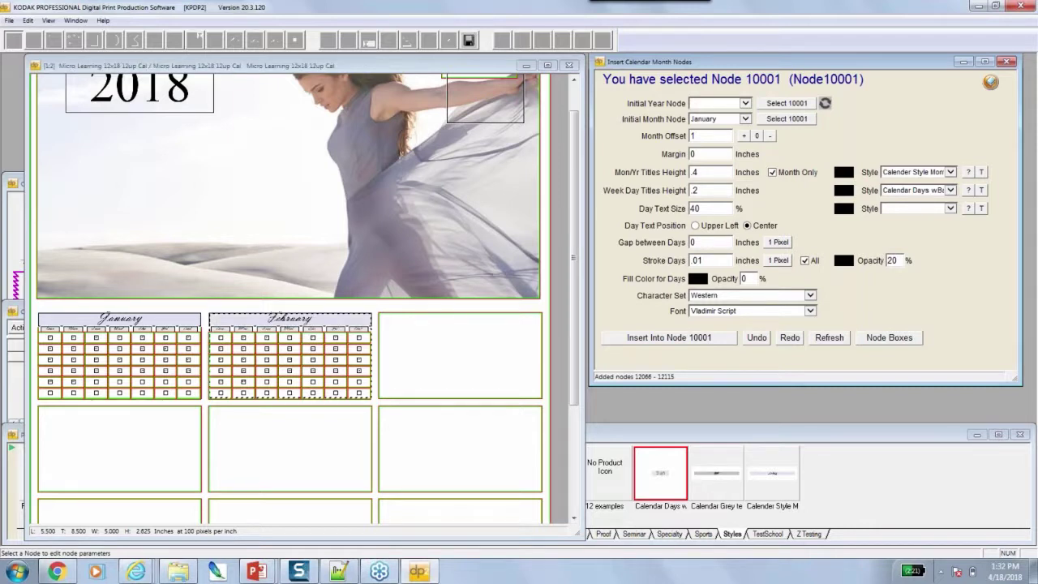
Raise the month offset to 2 and insert March into the third grid node.
left_click(466, 371)
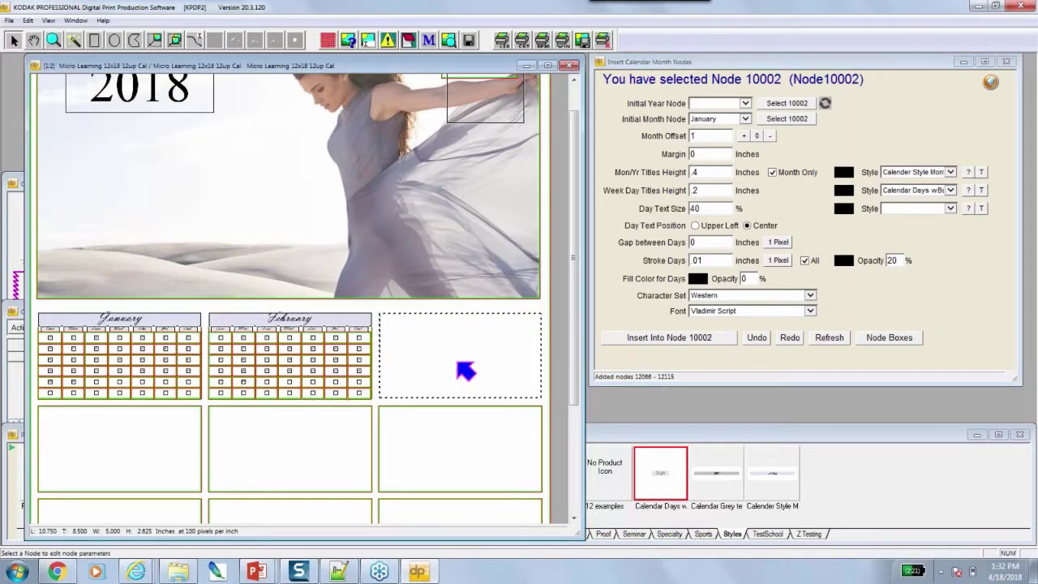
left_click(743, 135)
left_click(642, 340)
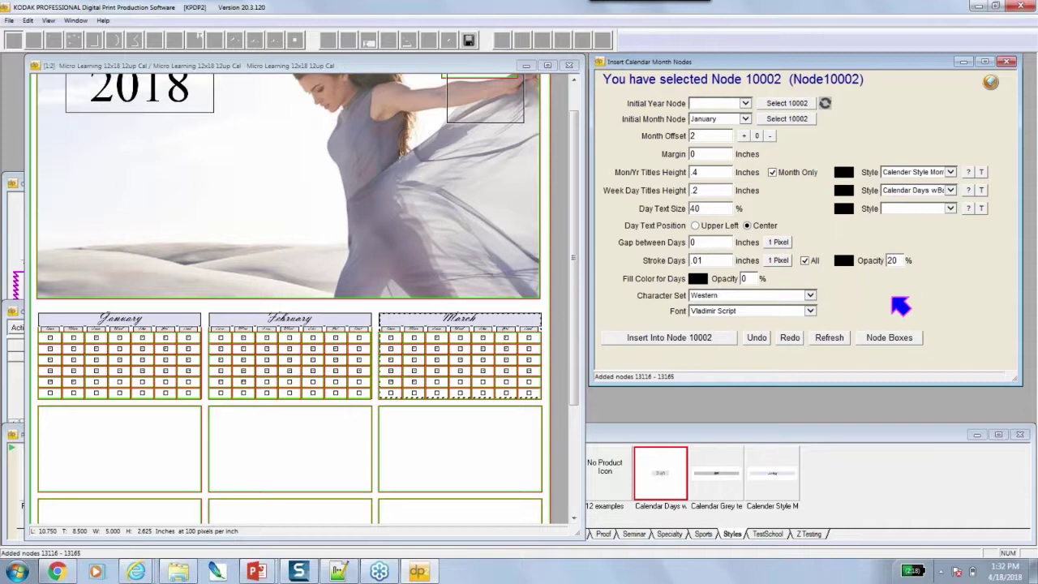
Hide the node boxes and look over the page with its photo and the three inserted months.
left_click(901, 344)
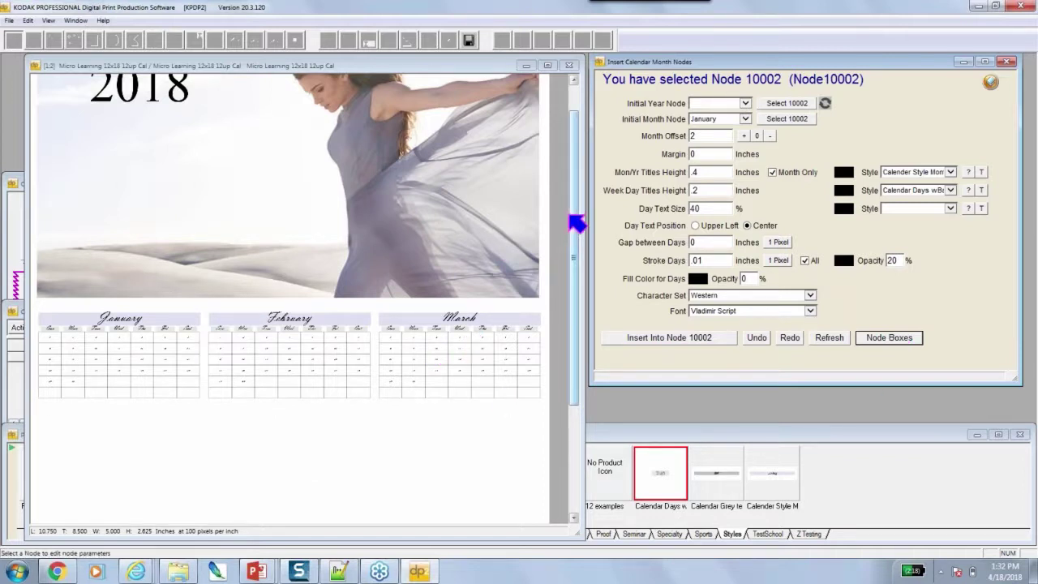
left_click_drag(571, 220, 571, 205)
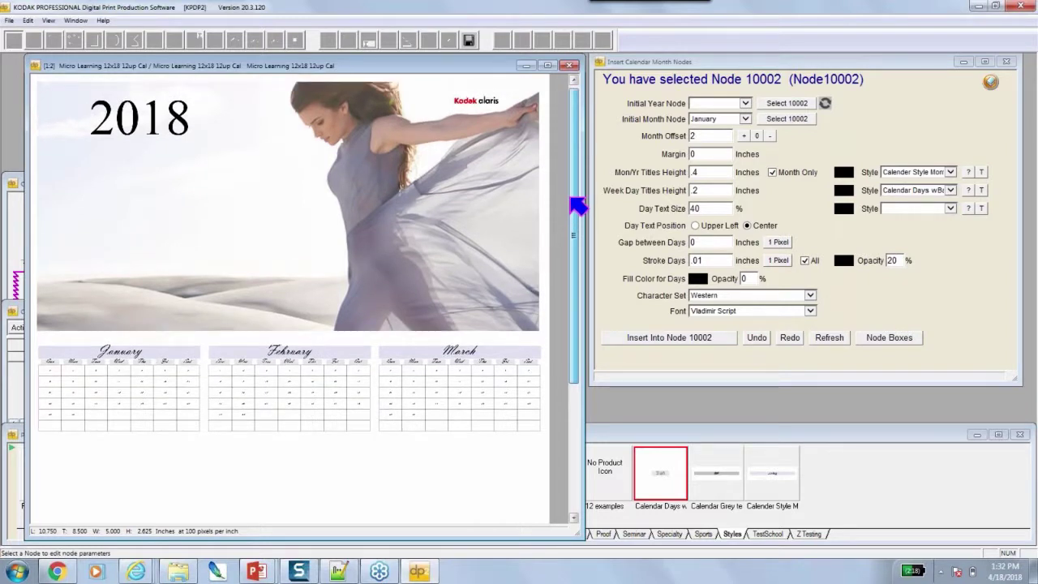
Undo the March and February insertions, leaving only January in the grid.
left_click(449, 364)
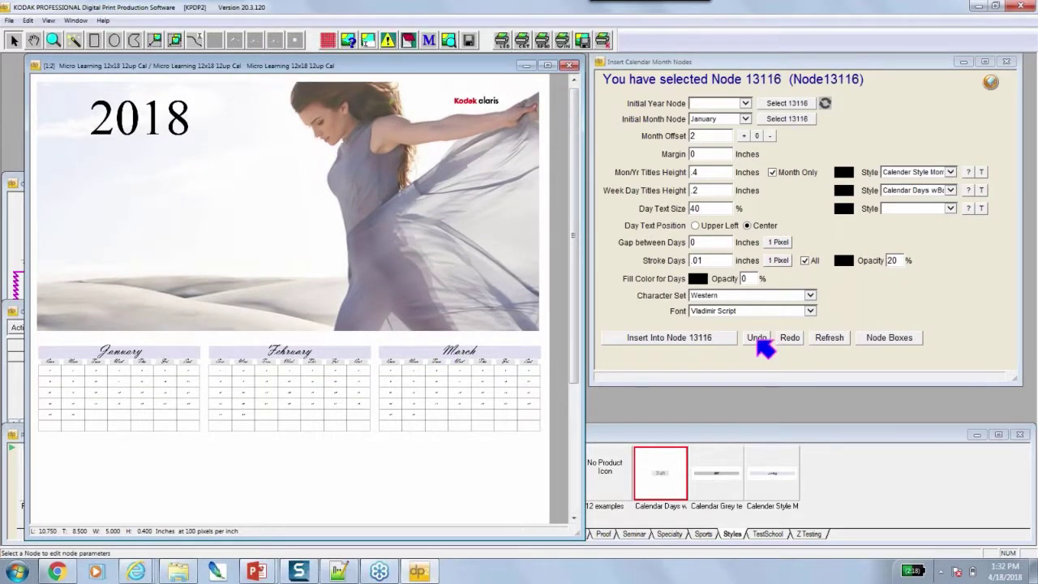
left_click(762, 344)
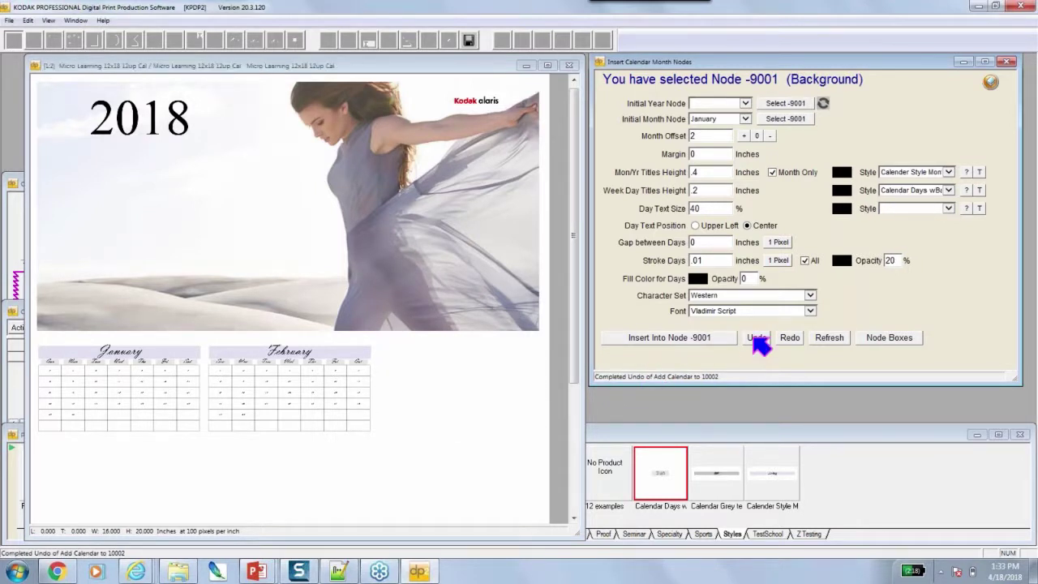
left_click(755, 339)
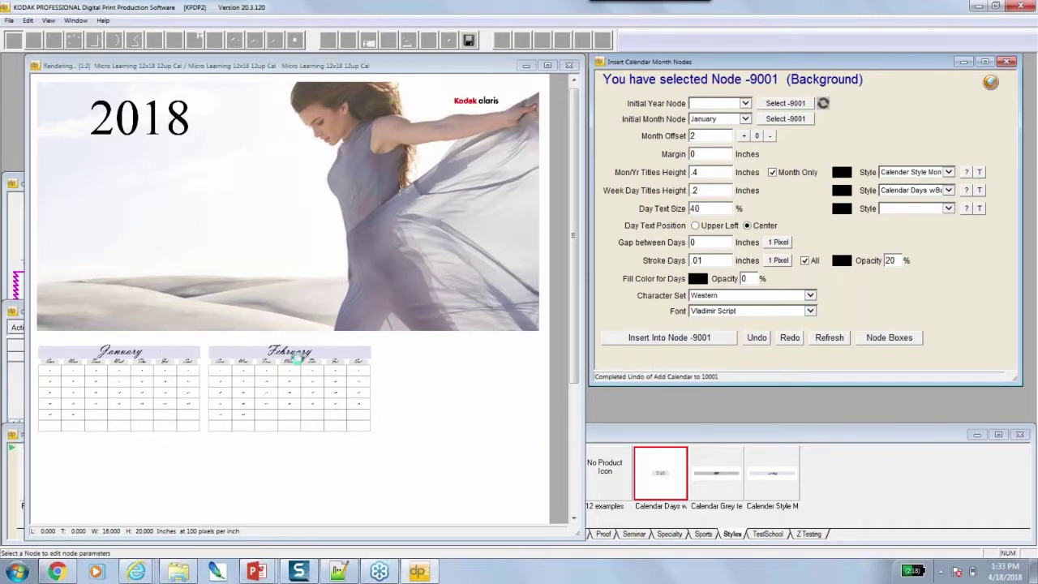
Insert a calendar month into the background node and undo that insertion.
left_click(634, 338)
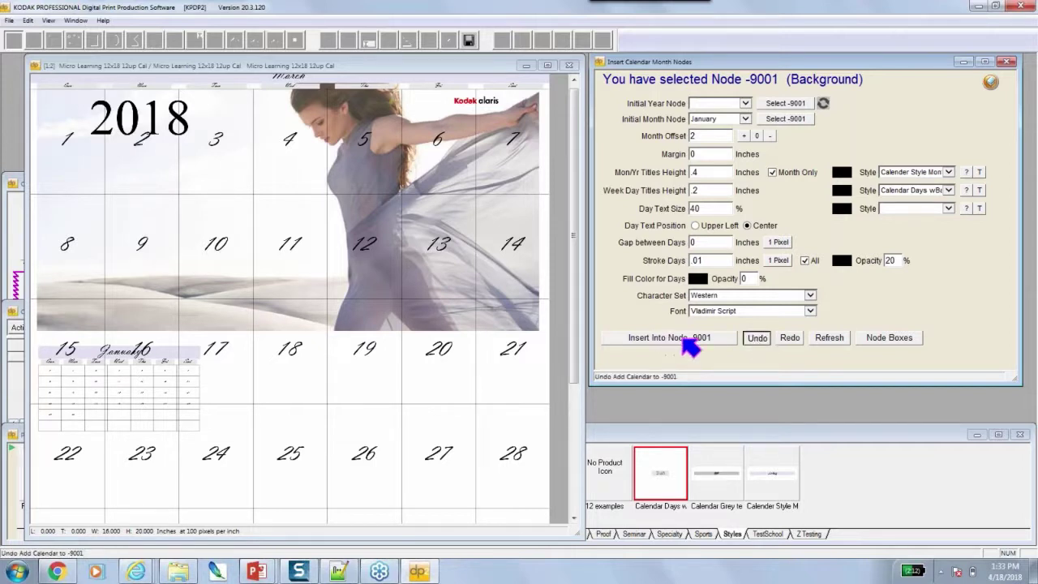
left_click(766, 340)
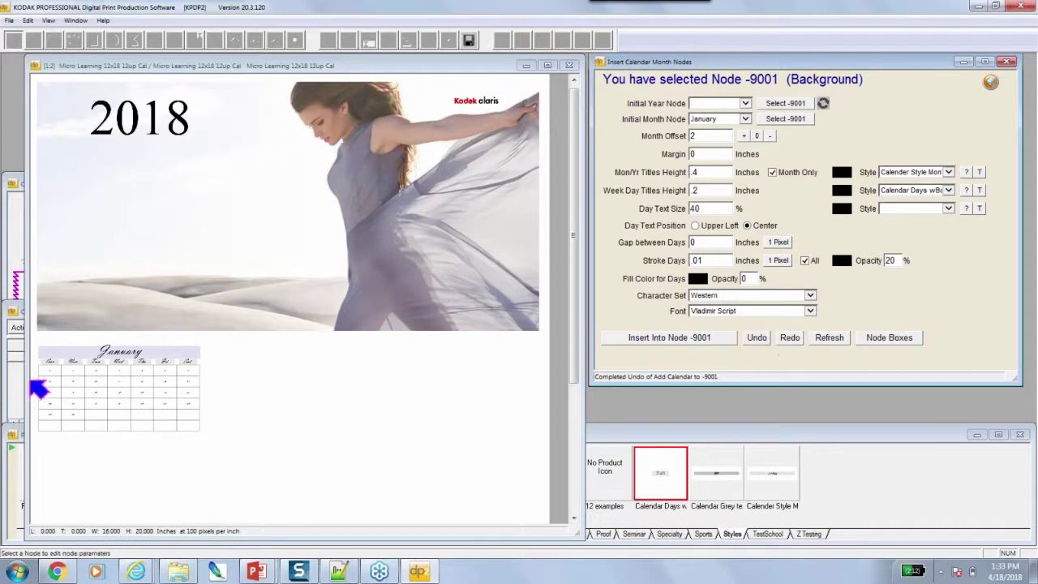
Undo the January insertion in the first grid node and turn the node boxes back on.
left_click(85, 362)
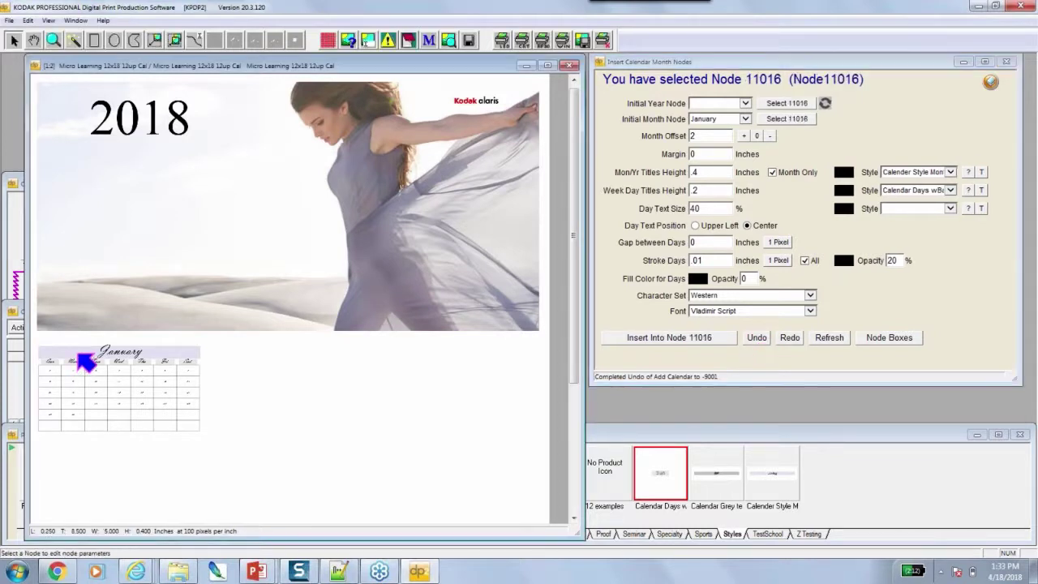
left_click(757, 340)
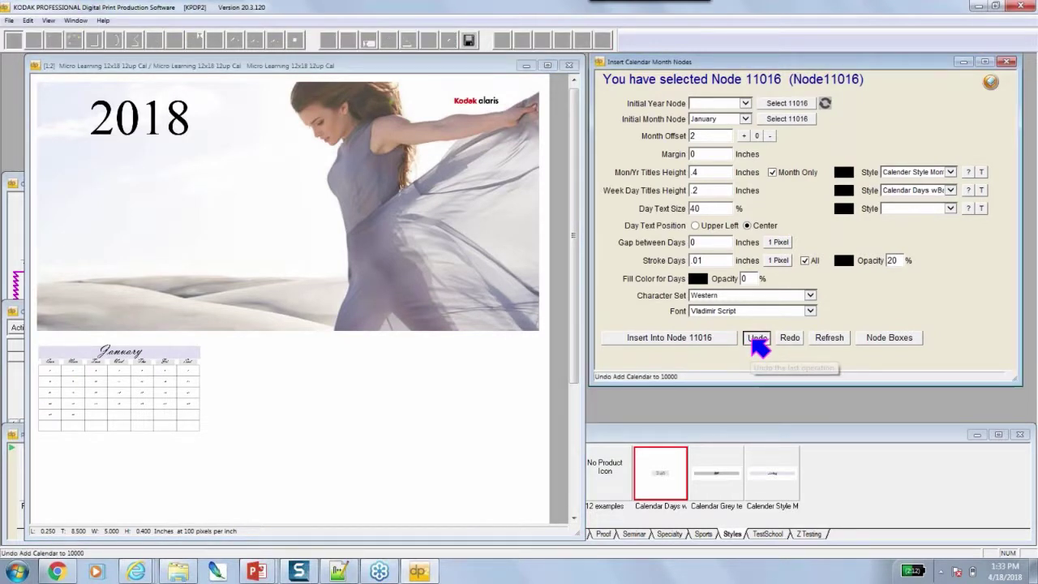
left_click(898, 338)
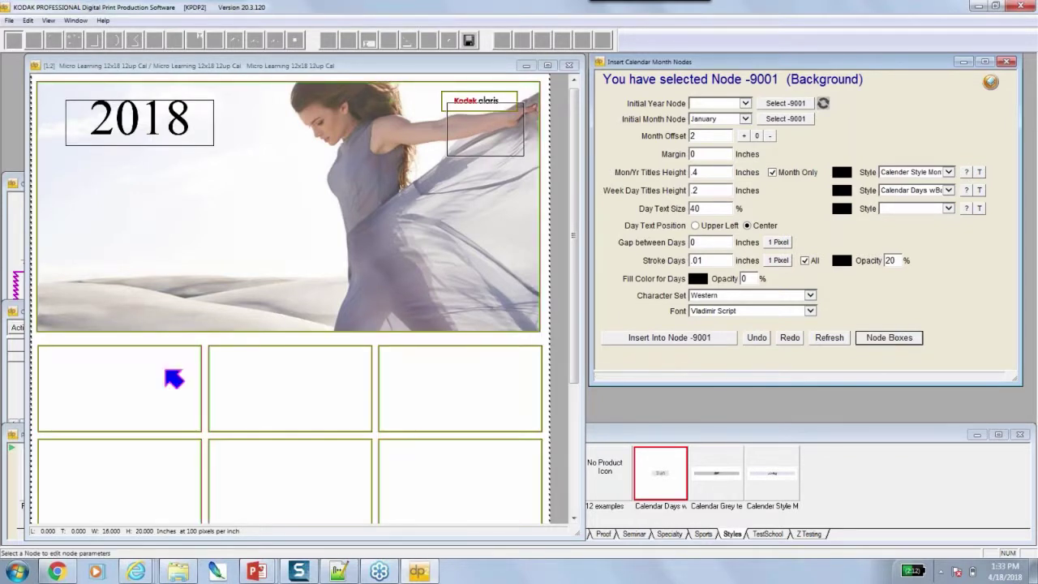
left_click(160, 379)
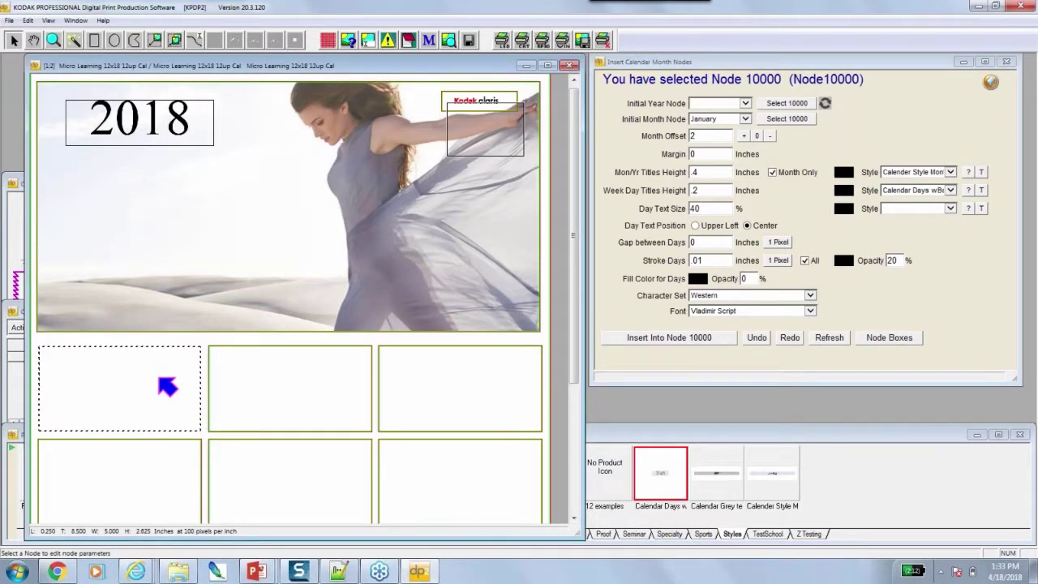
Assign the 2018 text node, 10013, as the initial year node for the calendar months.
left_click(183, 136)
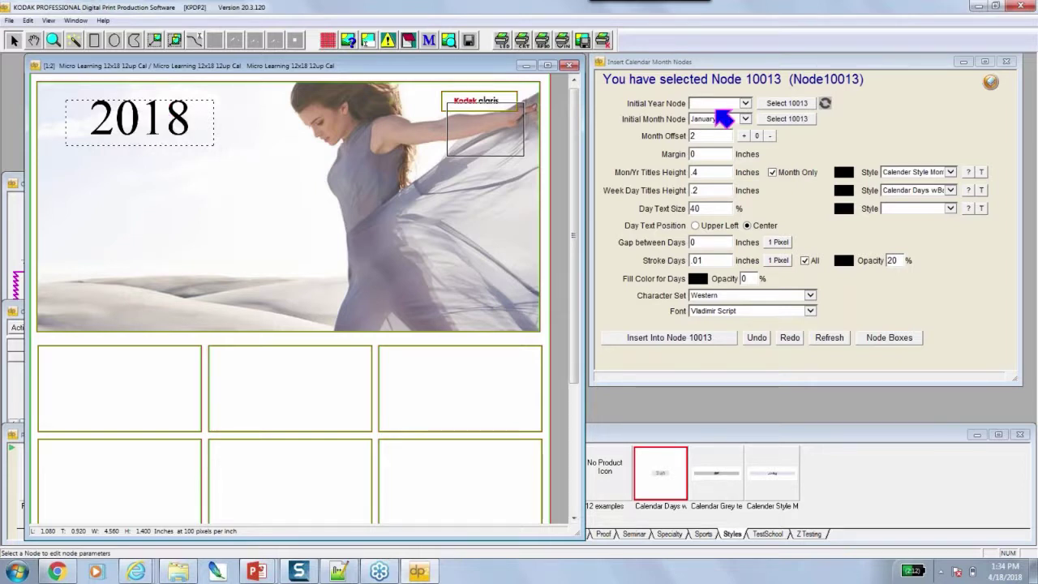
left_click(686, 63)
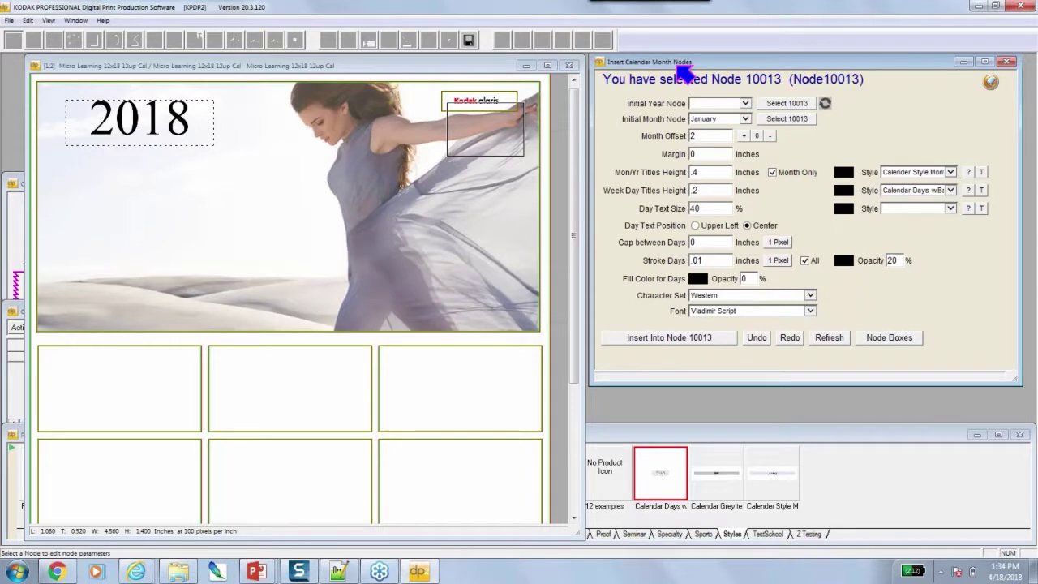
left_click(209, 143)
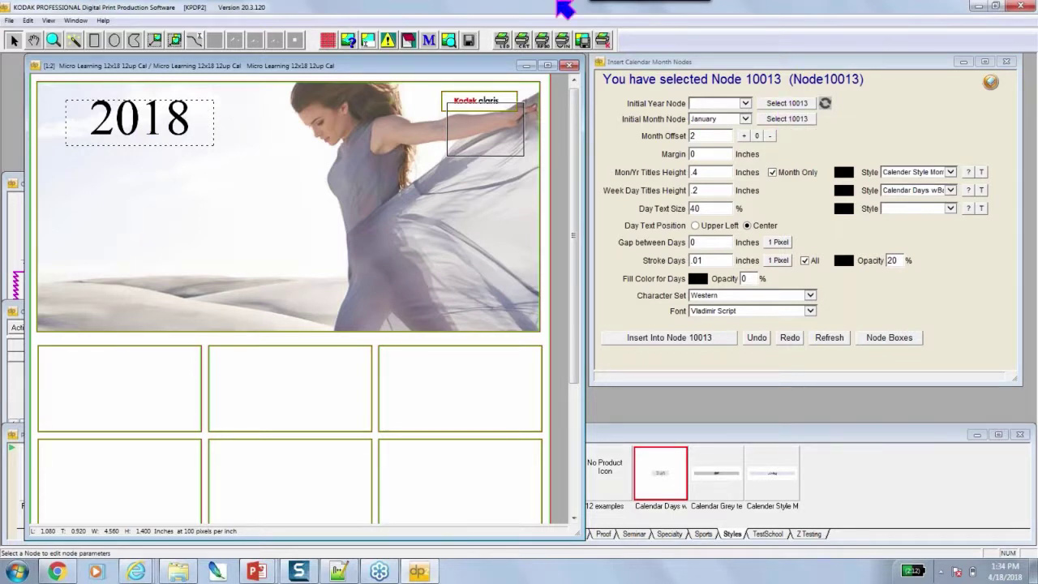
left_click(802, 106)
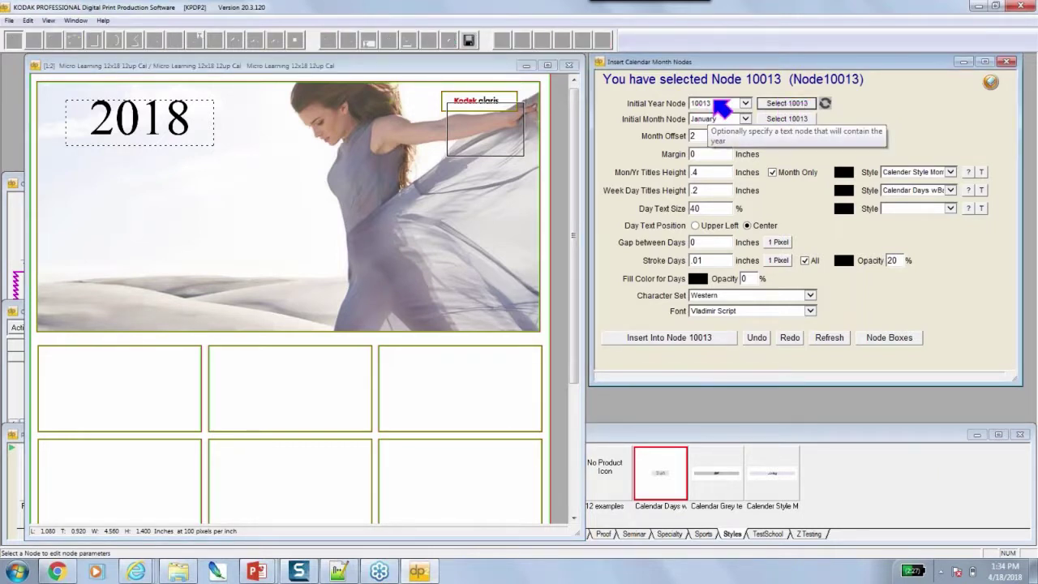
Check the text of the small node below the Kodak Alaris logo and assign that node, 10015, as the initial month node.
left_click(488, 154)
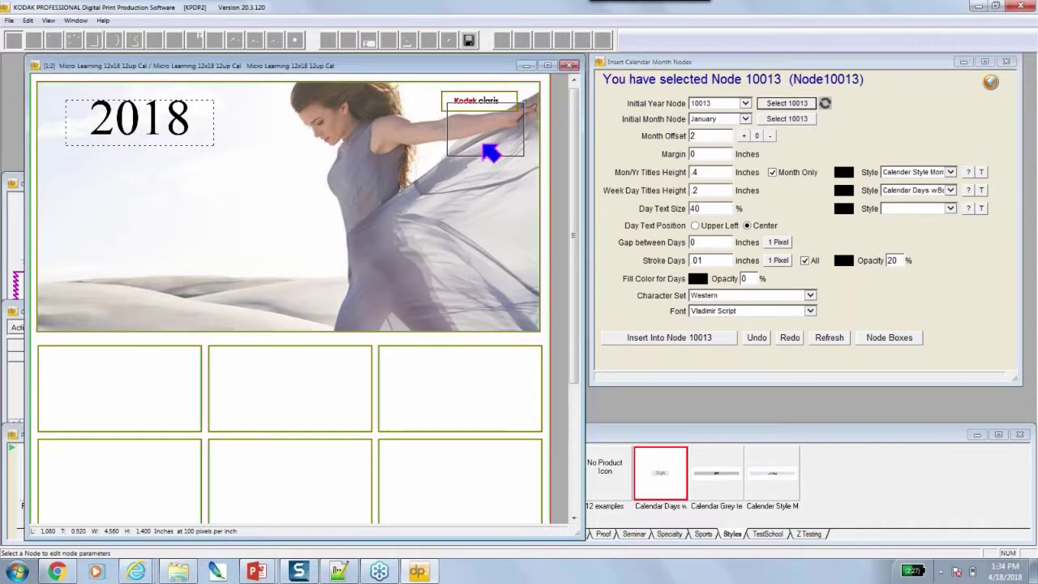
double_click(489, 154)
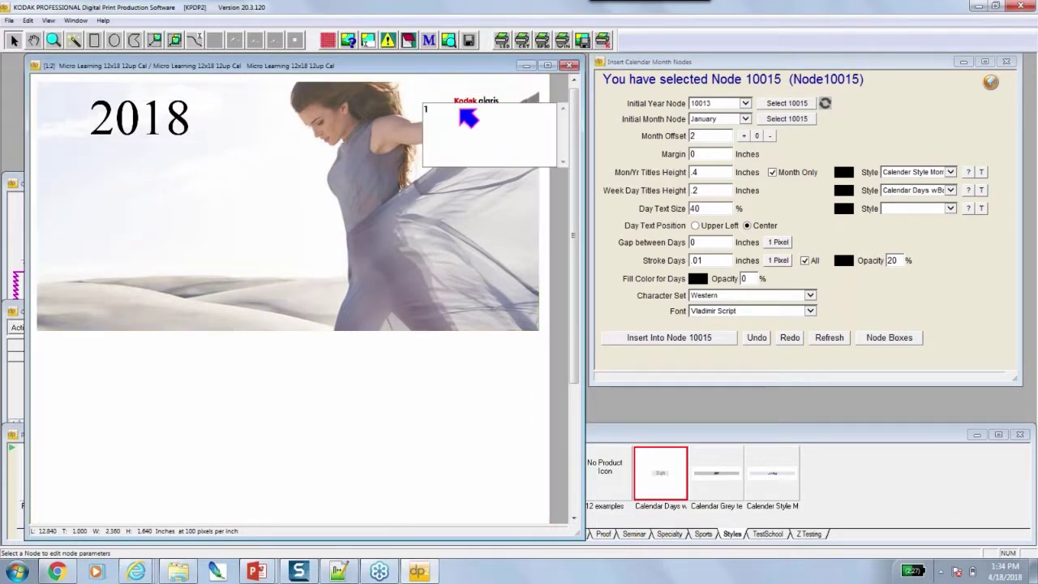
key("Escape")
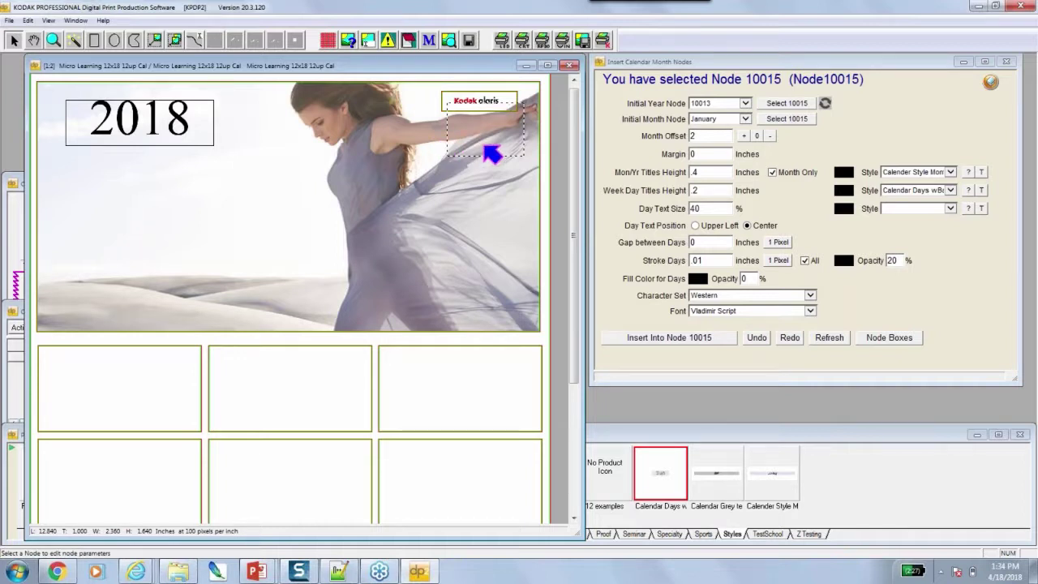
left_click(778, 122)
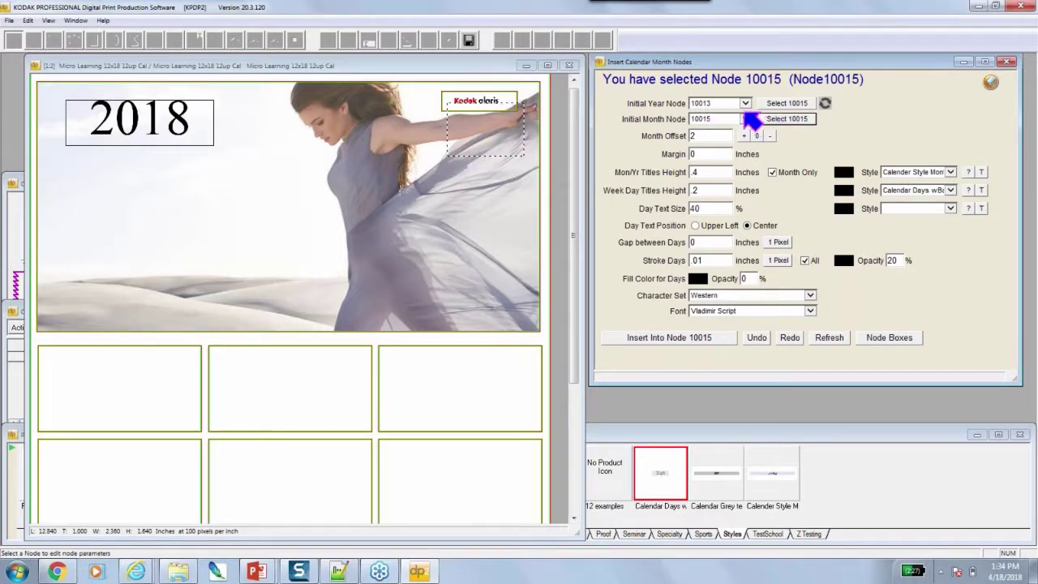
Replace the month number in the text node below the logo so that the calendar starts with May.
double_click(493, 151)
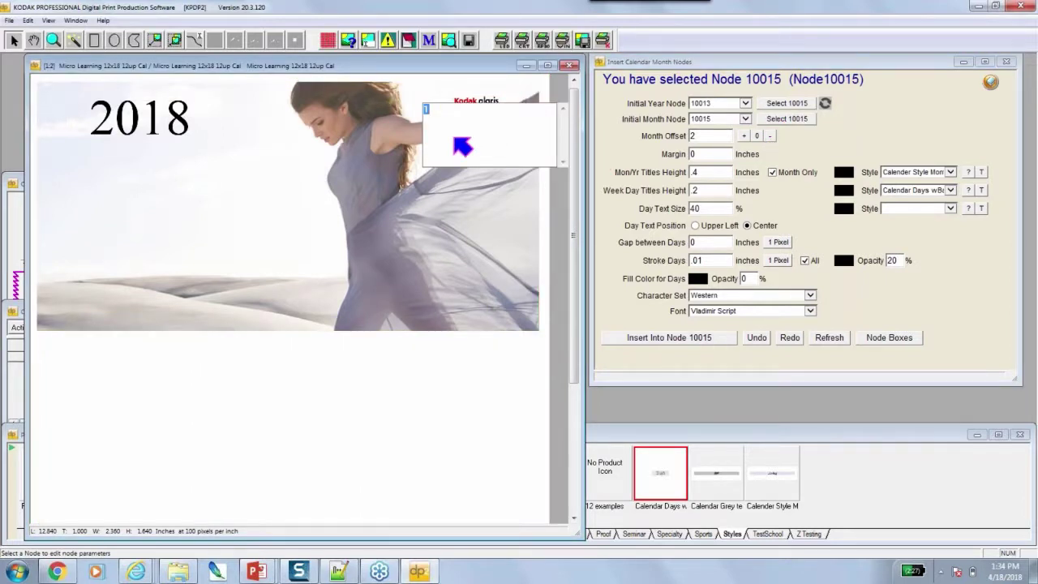
type("4")
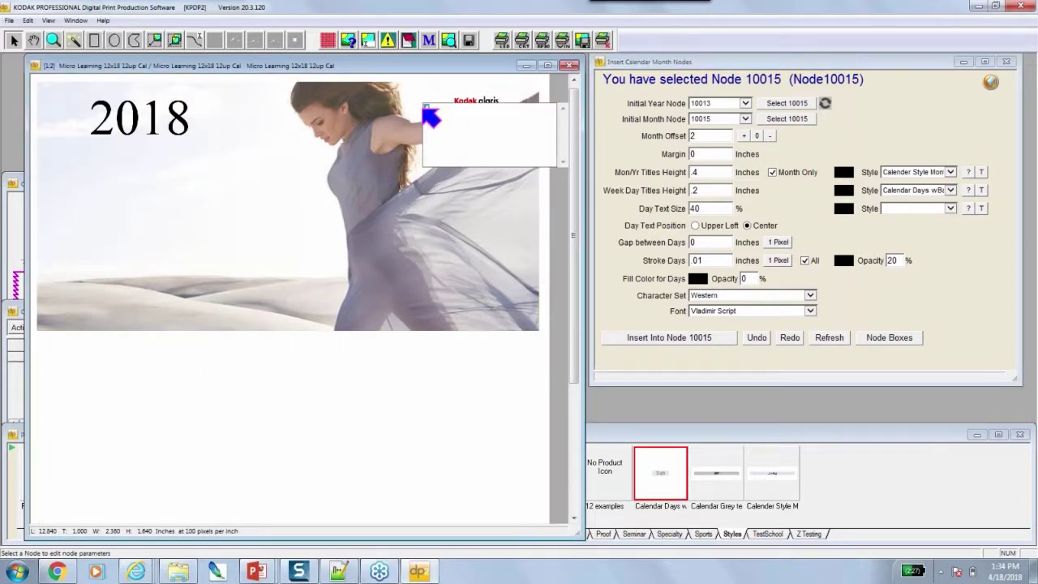
left_click(378, 203)
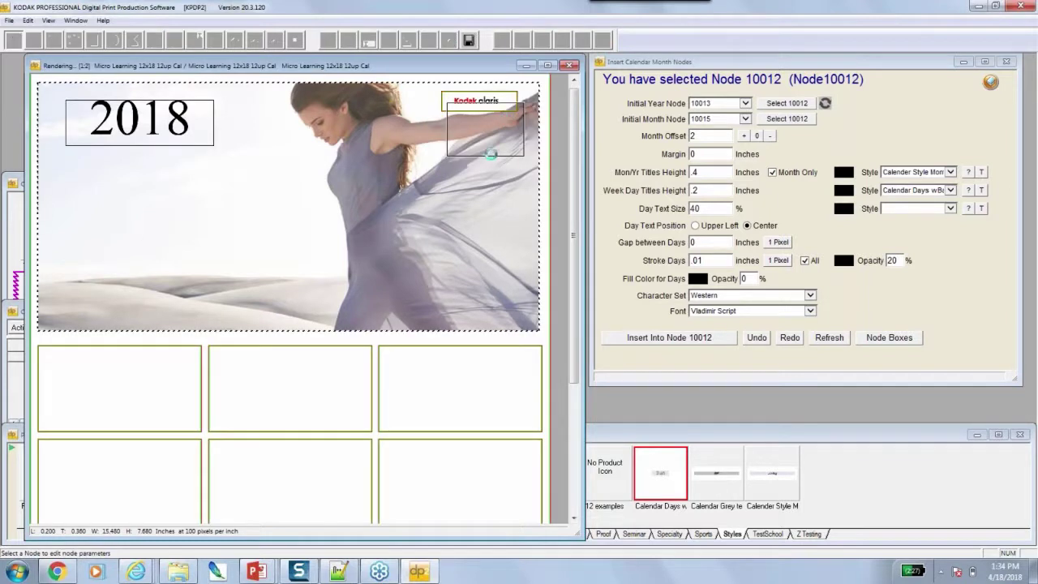
left_click(492, 152)
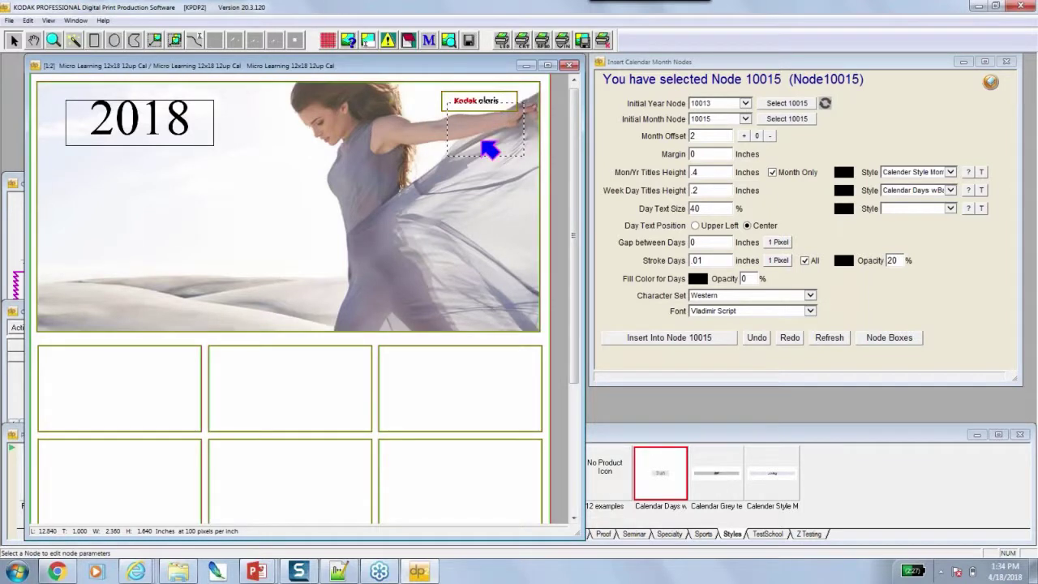
Reset the month offset to 0 and insert May into the first grid node.
left_click(756, 136)
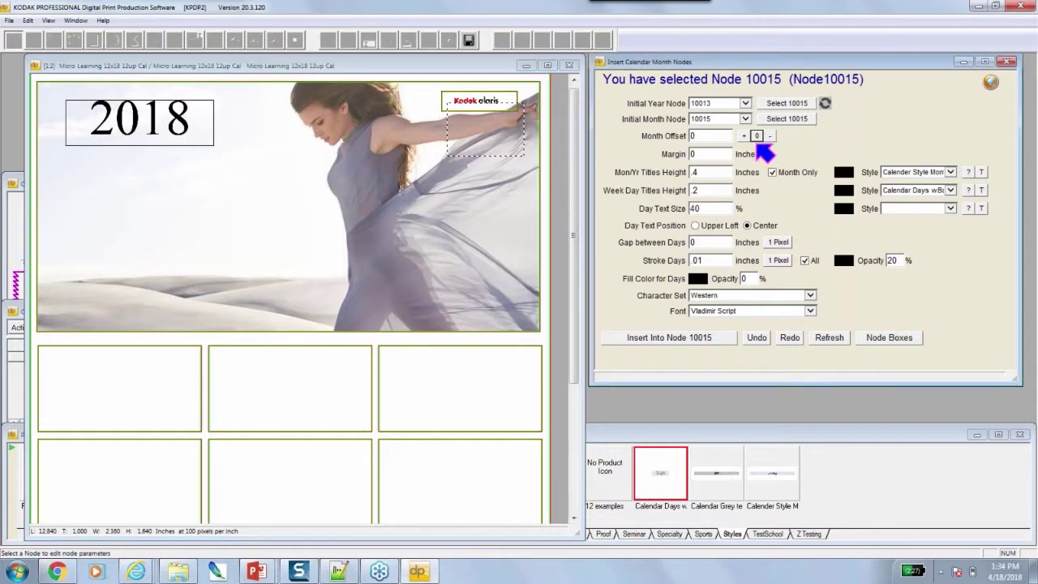
left_click(191, 373)
left_click(637, 339)
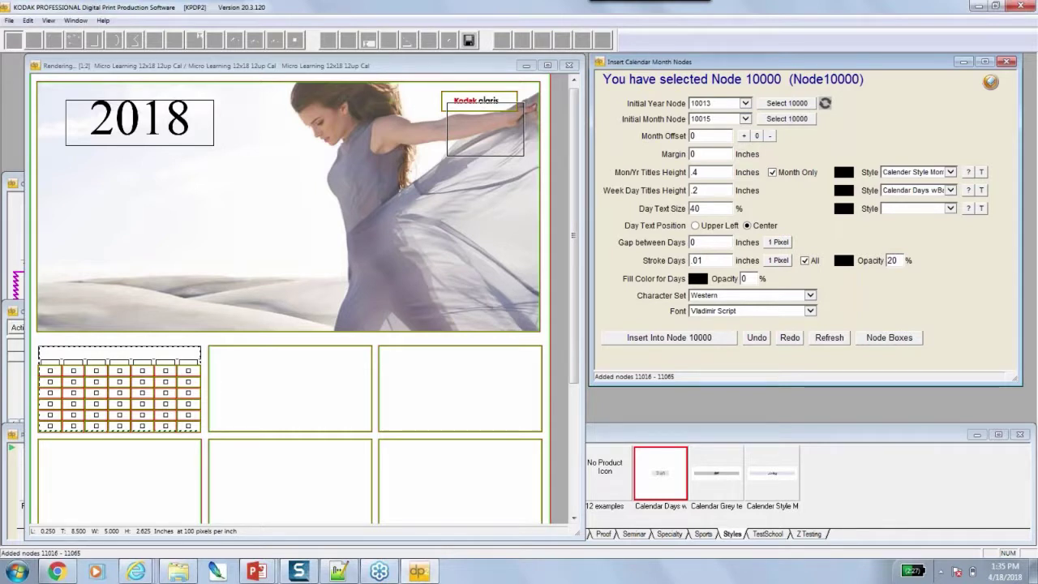
Raise the month offset to 1 and insert June into the second grid node.
left_click(282, 387)
left_click(744, 135)
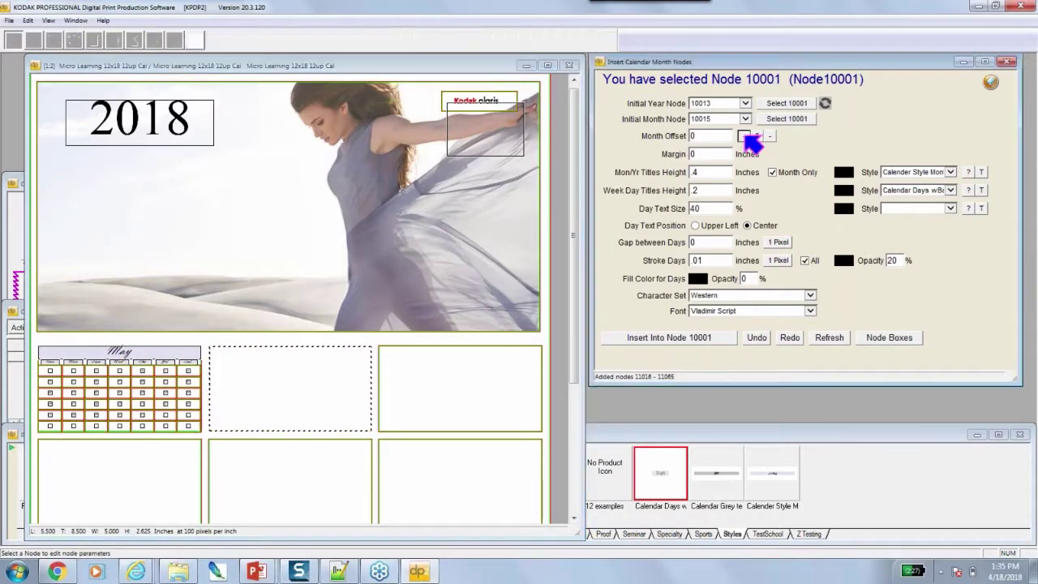
left_click(662, 342)
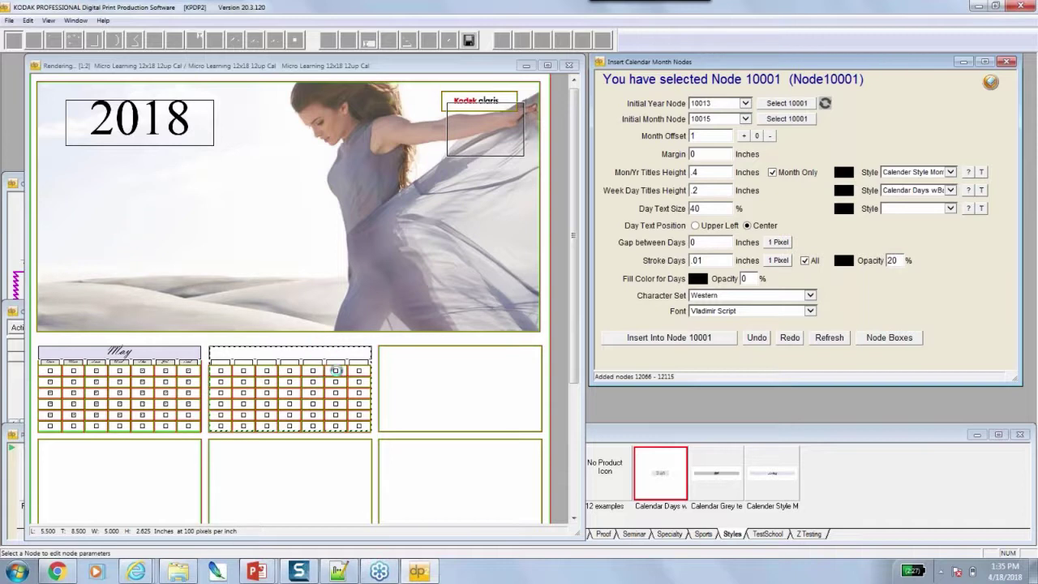
Raise the month offset to 2 and insert July into the third grid node.
left_click(479, 411)
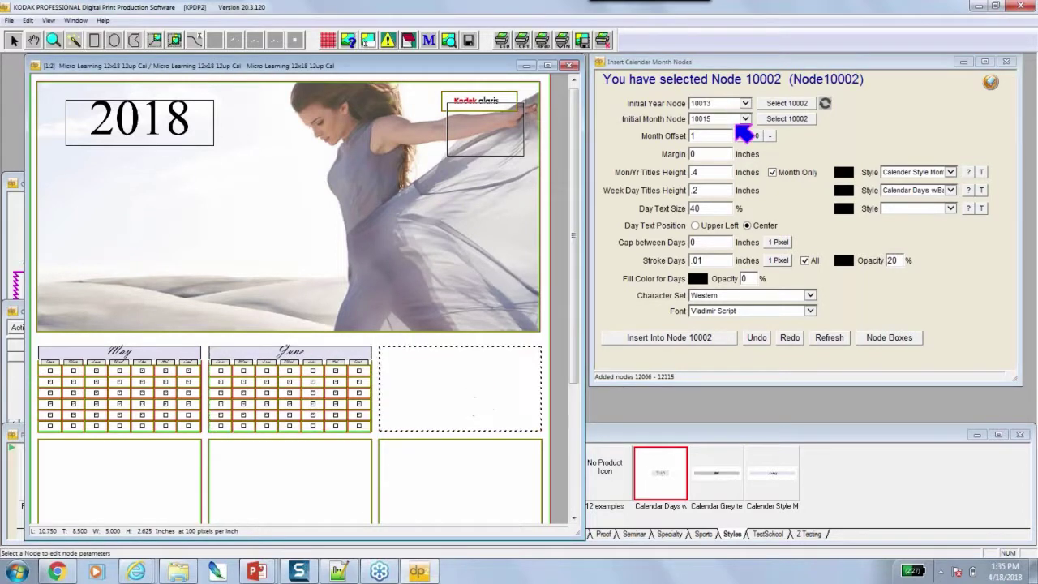
left_click(744, 135)
left_click(659, 338)
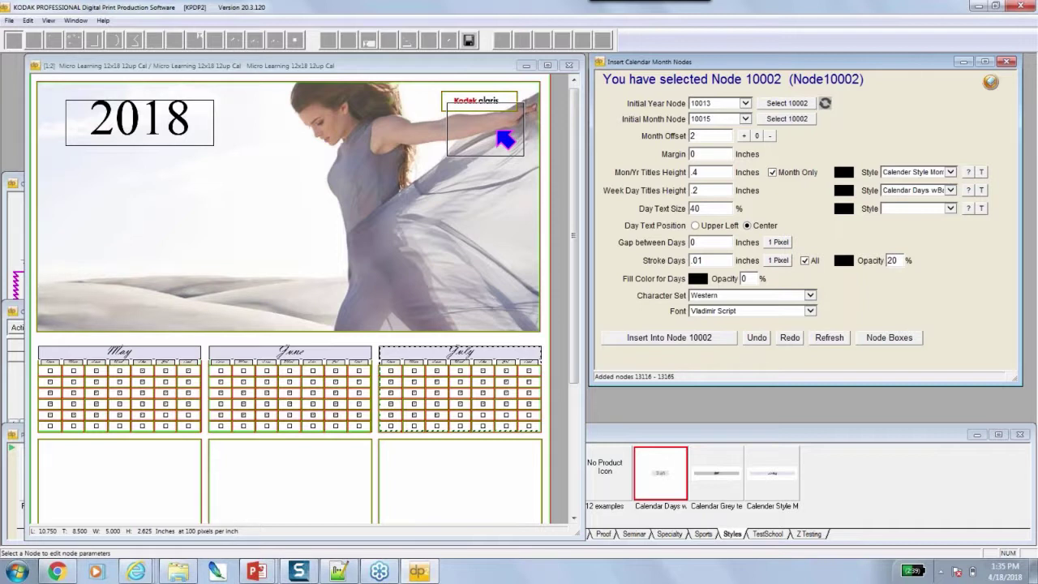
left_click(976, 398)
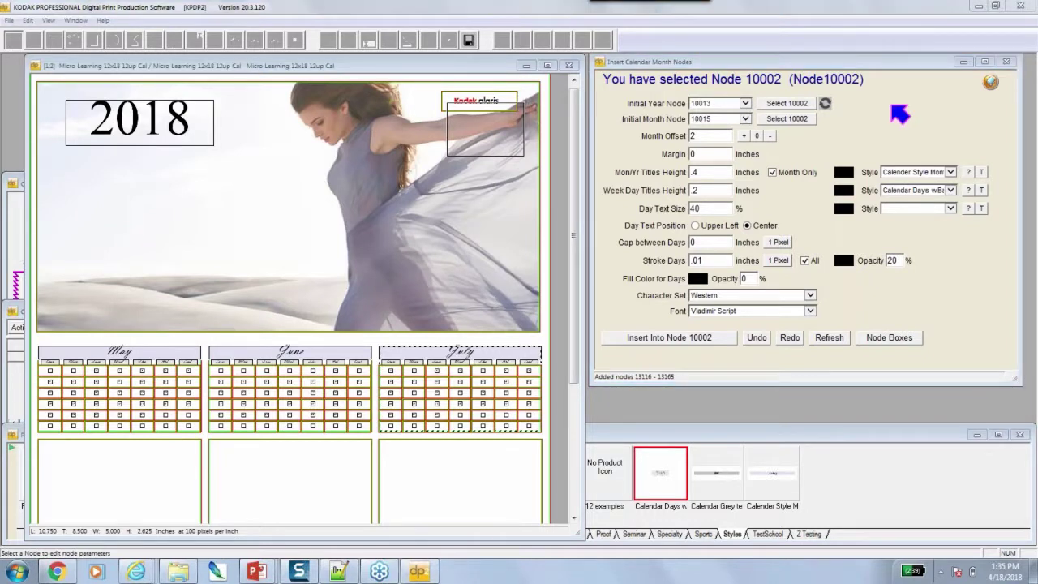
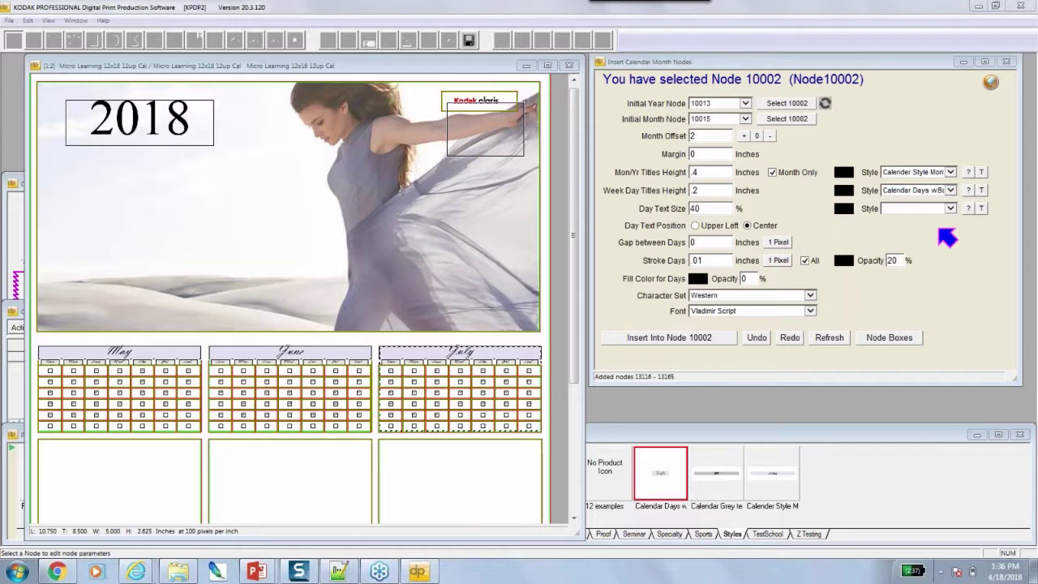
Close the Micro Learning calendar layout and set the preview detail for layouts/jobs to Fastest.
left_click(570, 66)
left_click(486, 309)
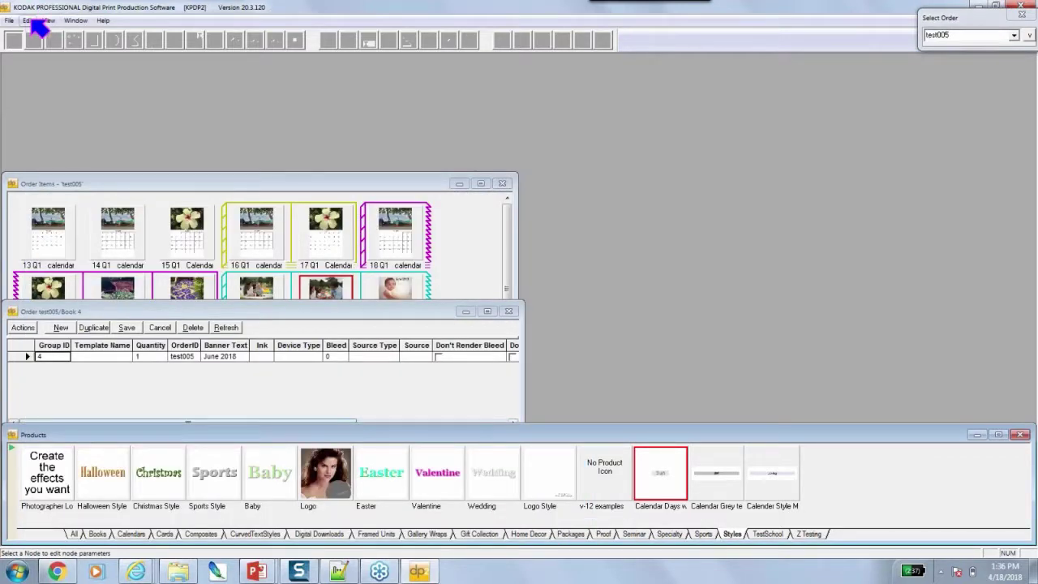
left_click(28, 19)
mouse_move(47, 20)
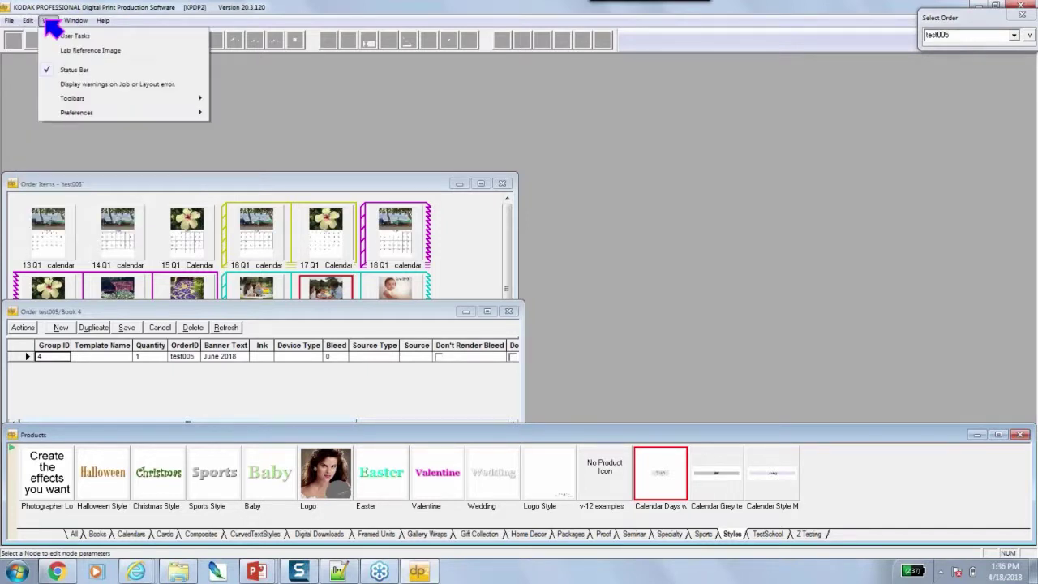
mouse_move(107, 116)
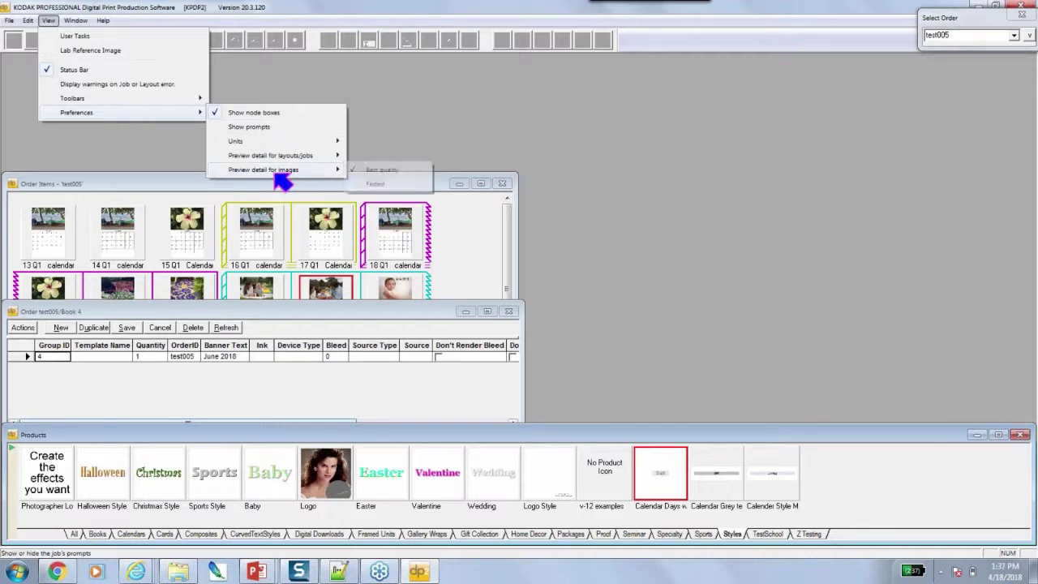
mouse_move(286, 181)
mouse_move(296, 159)
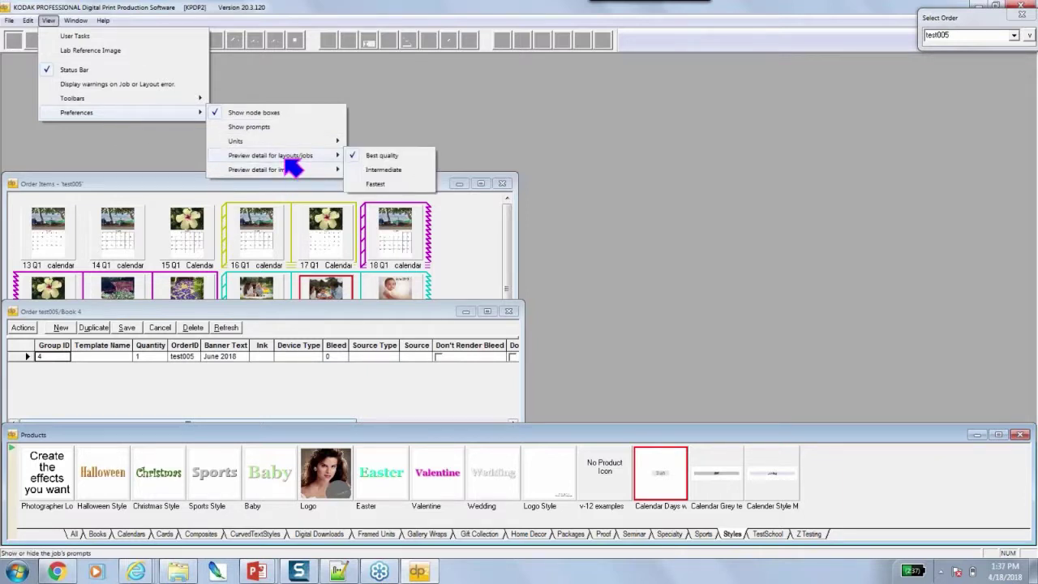
left_click(381, 188)
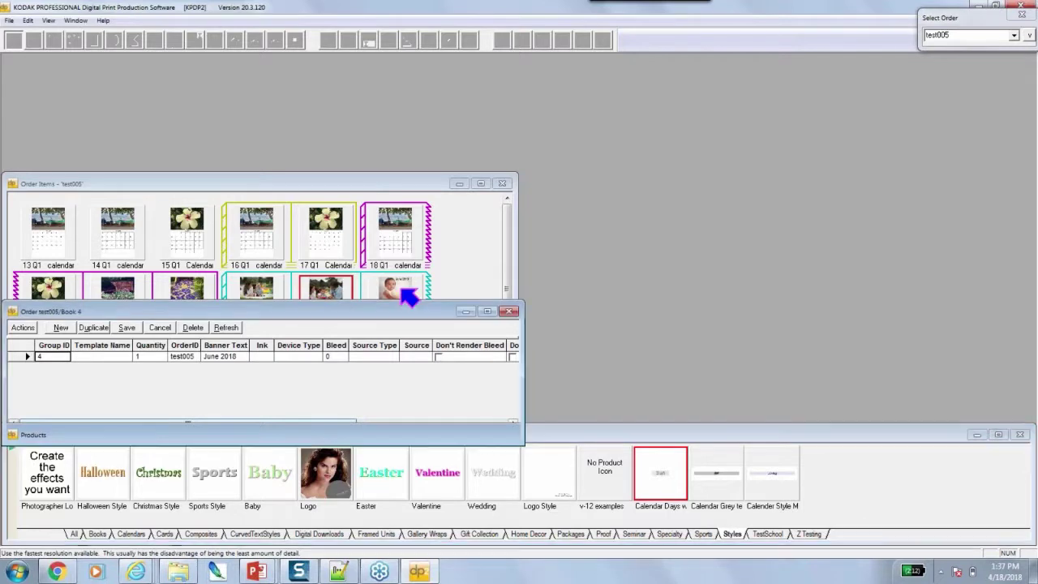
Move the order's Book 4 window clear of the order items, then open calendar page 1 from the Calendars products.
left_click_drag(308, 311, 820, 252)
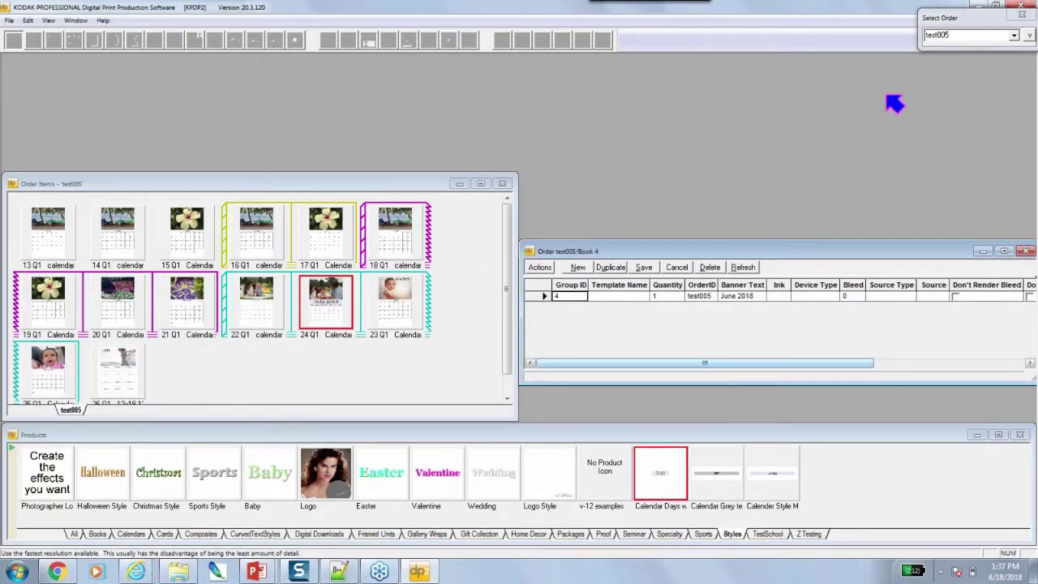
left_click(946, 18)
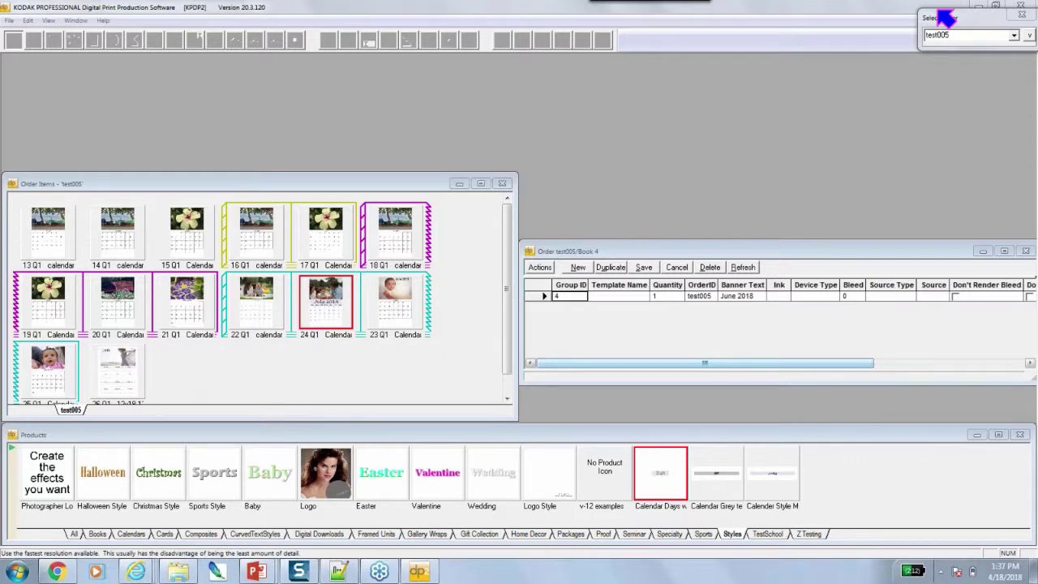
left_click(138, 535)
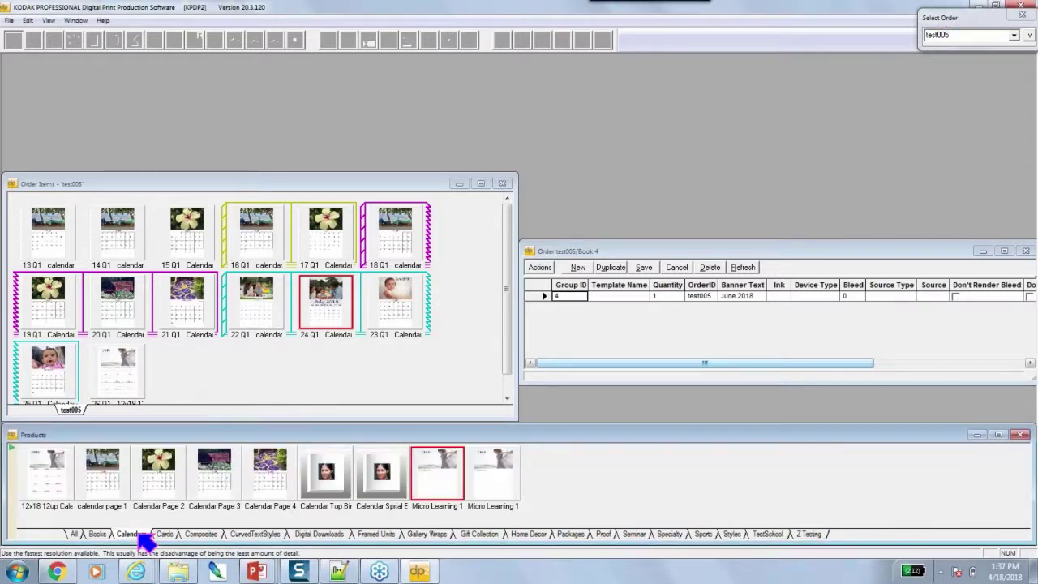
left_click(107, 469)
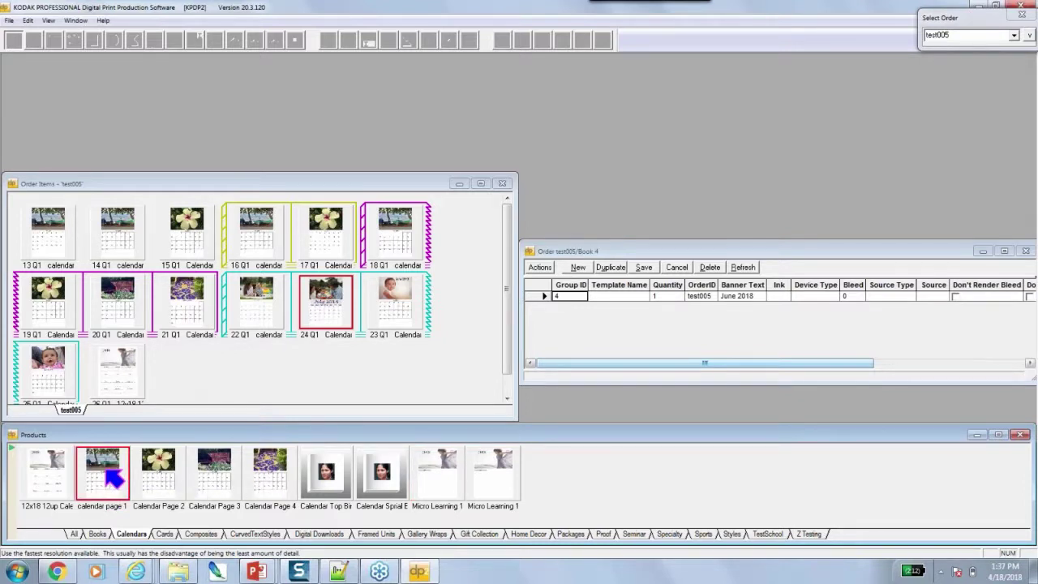
double_click(106, 470)
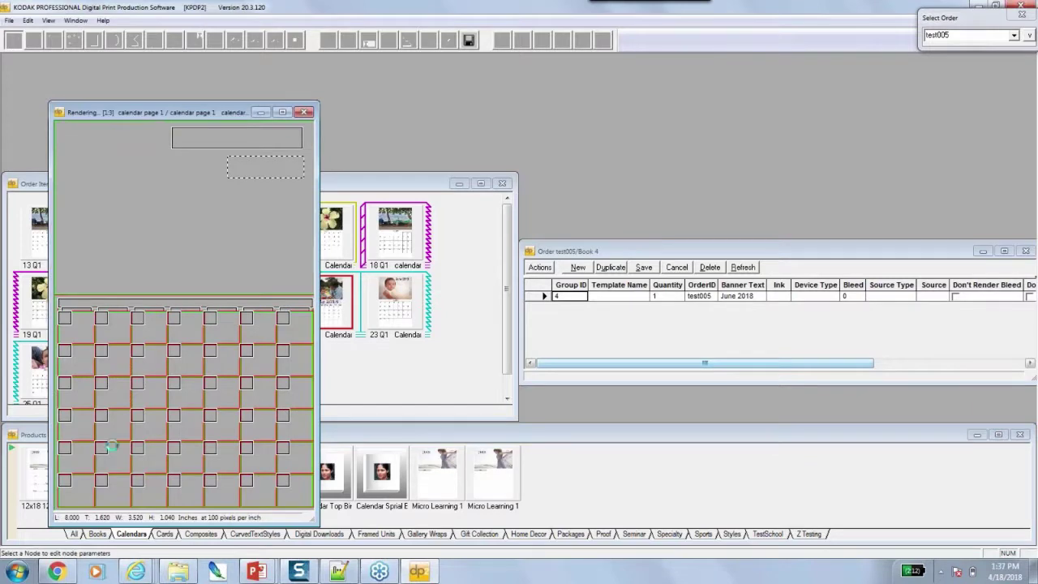
left_click_drag(167, 112, 170, 73)
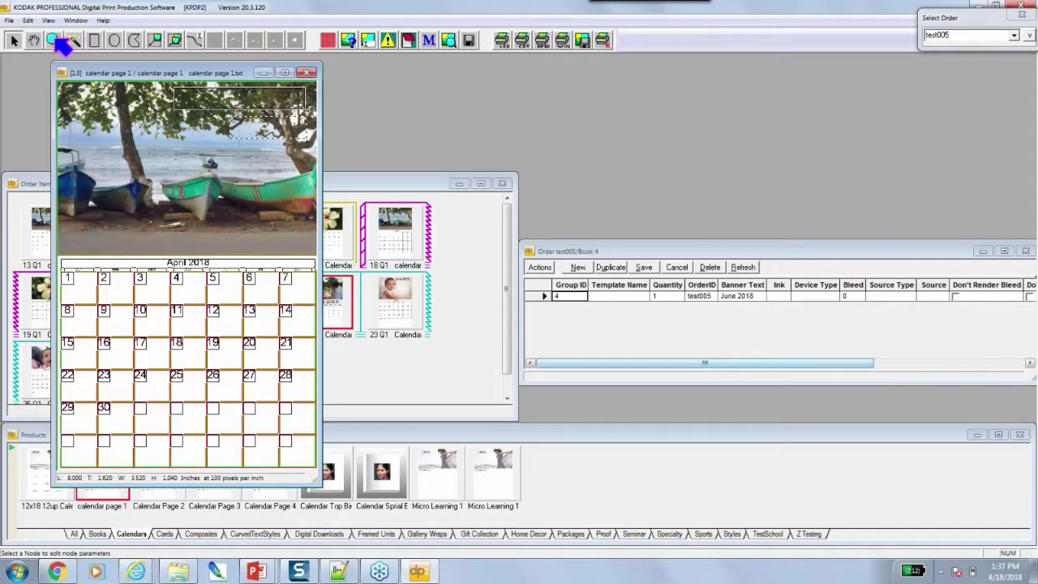
Zoom in on calendar page 1 and enlarge its window to fit the full page width.
left_click(53, 40)
left_click(139, 214)
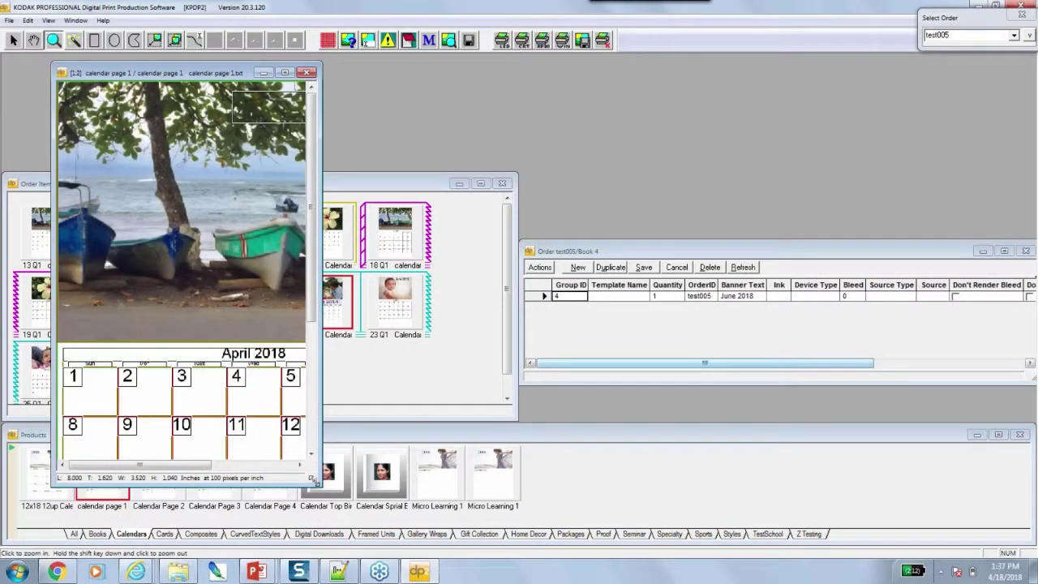
left_click_drag(316, 480, 551, 543)
left_click_drag(199, 76, 185, 58)
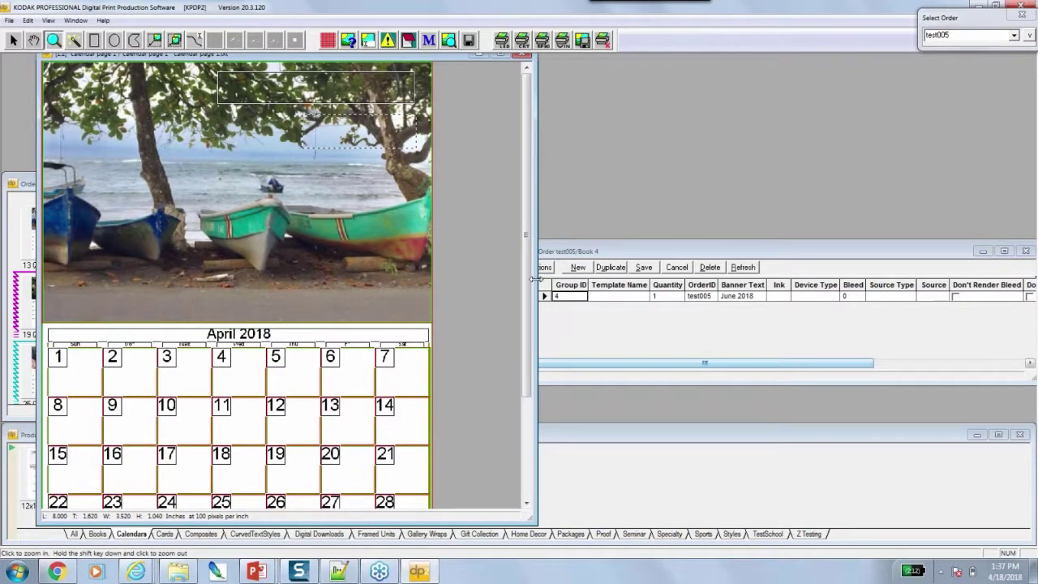
left_click_drag(535, 279, 471, 281)
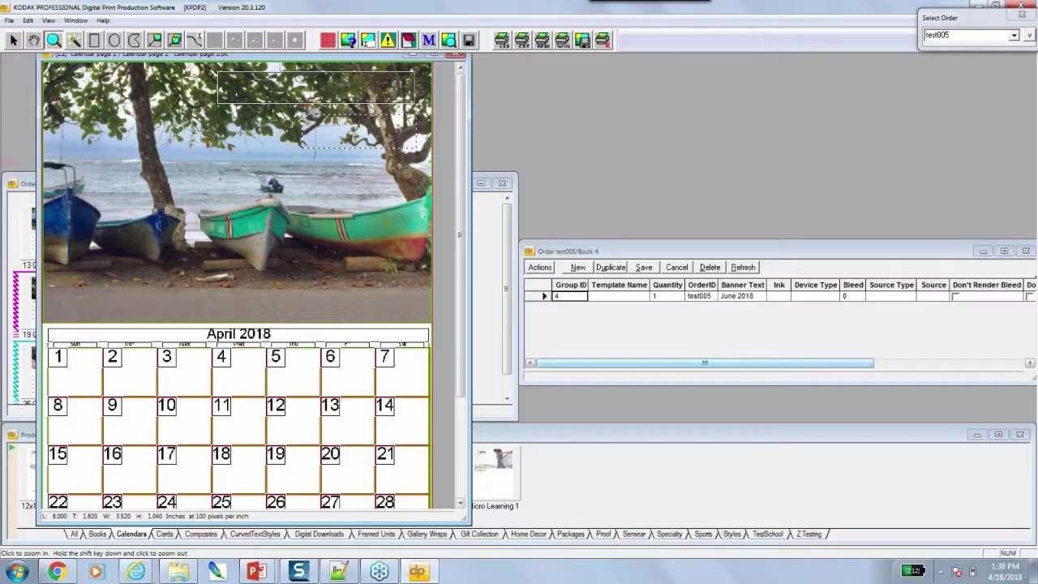
left_click(454, 497)
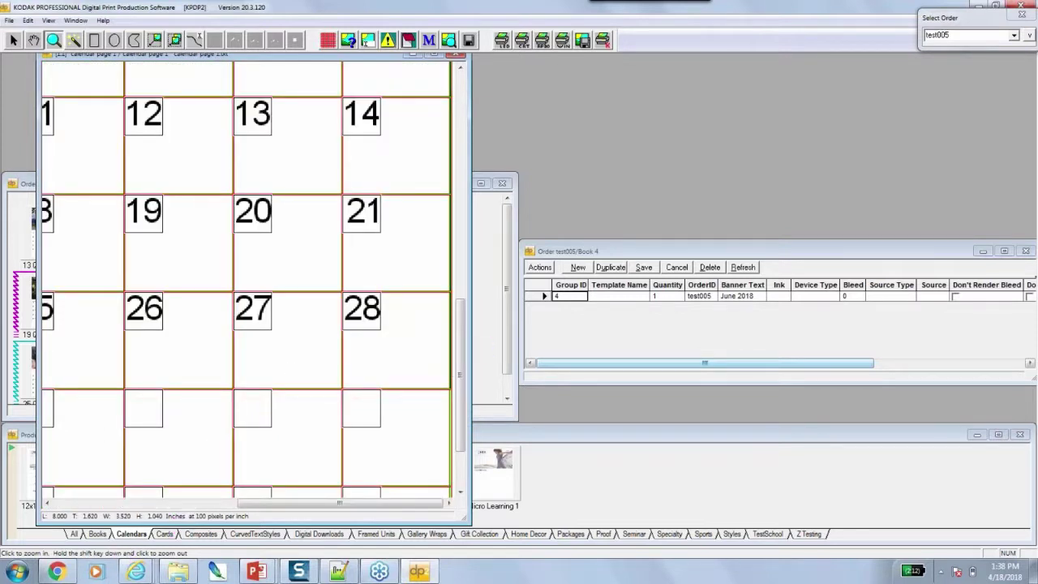
left_click_drag(459, 374, 483, 144)
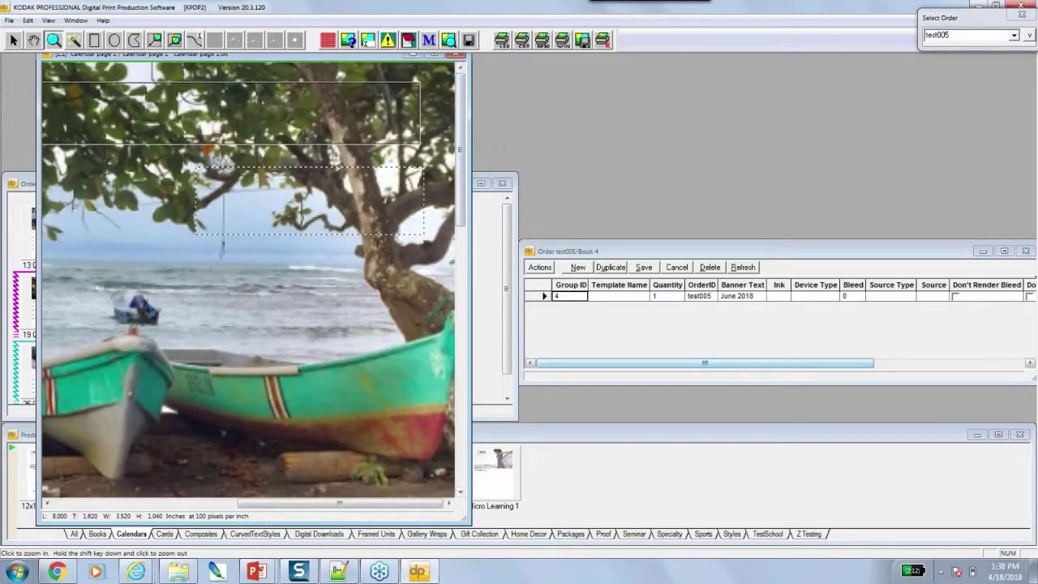
left_click(425, 486, "shift")
left_click_drag(467, 524, 523, 536)
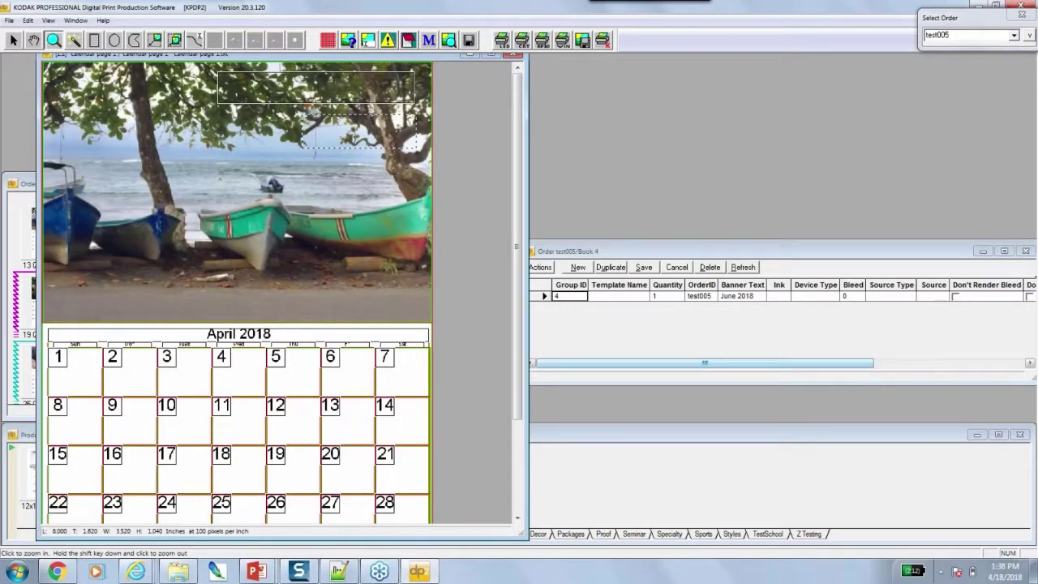
View the macro text of the upper text node on the photo with the node selection tool.
left_click(13, 40)
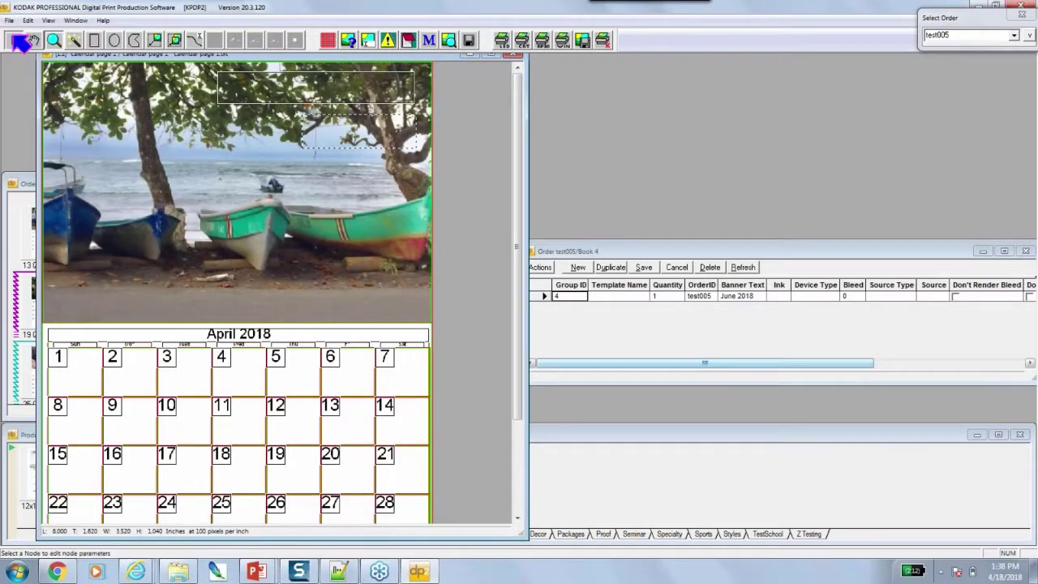
double_click(340, 103)
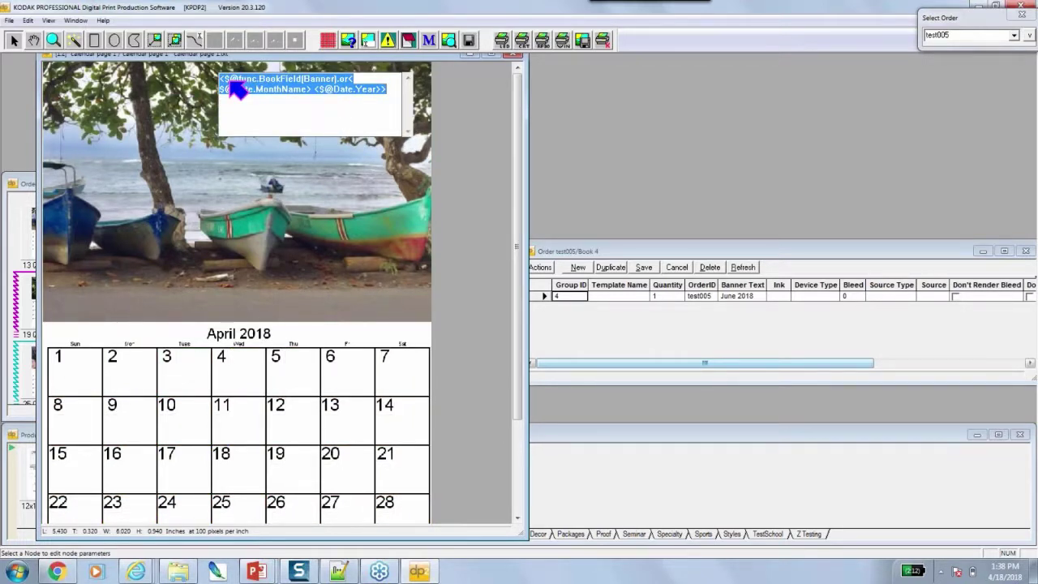
left_click(140, 119)
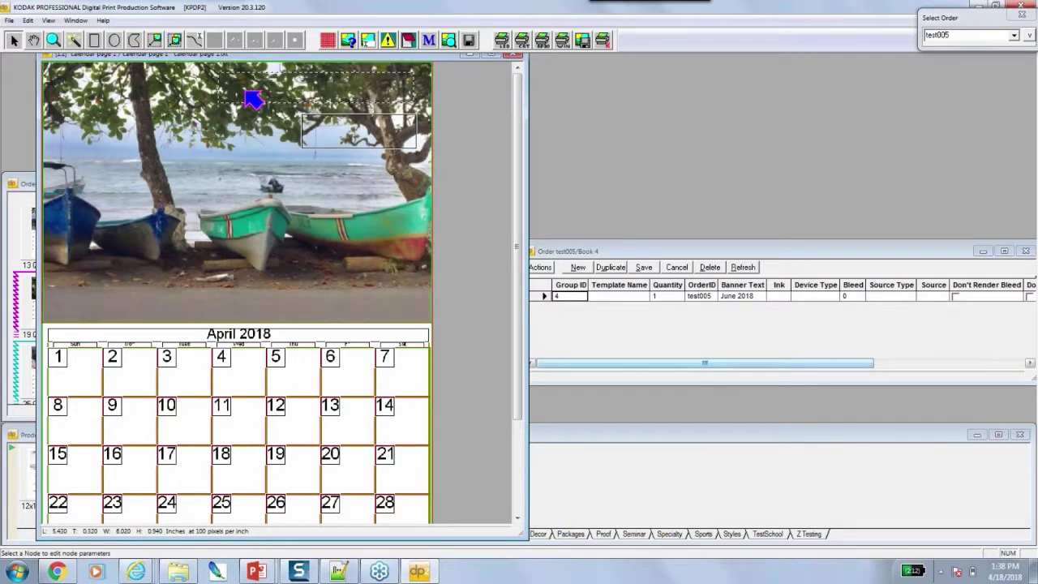
Open the upper text node's properties and turn on Don't Print, with Don't Render cleared.
right_click(247, 94)
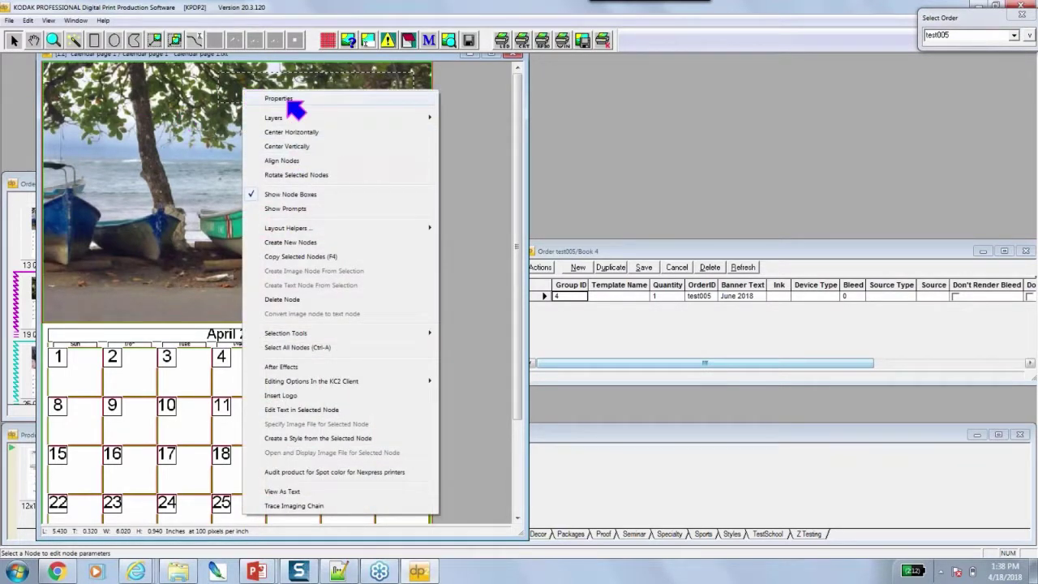
left_click(288, 100)
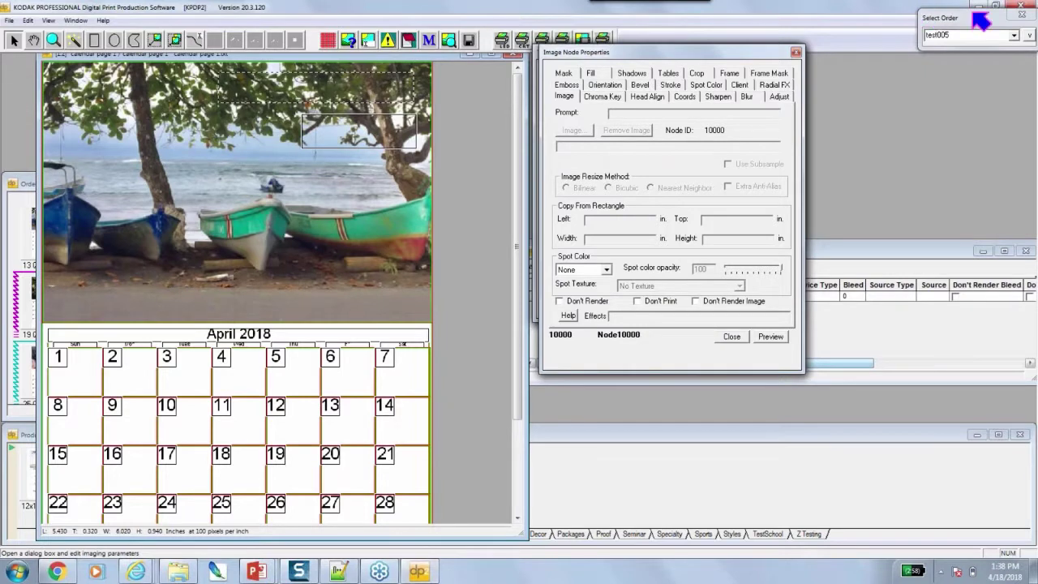
left_click(560, 303)
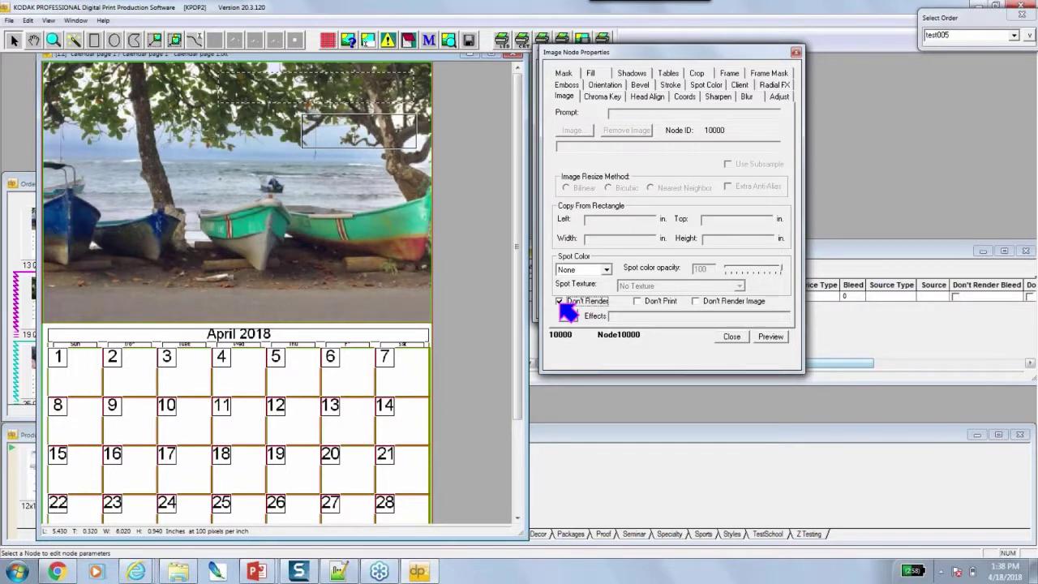
left_click(640, 301)
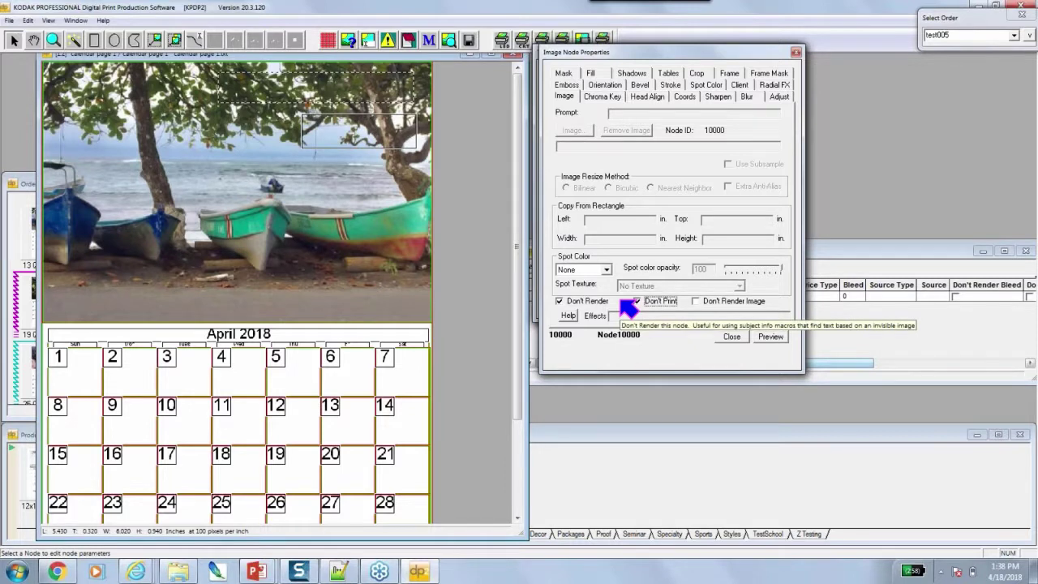
left_click(559, 301)
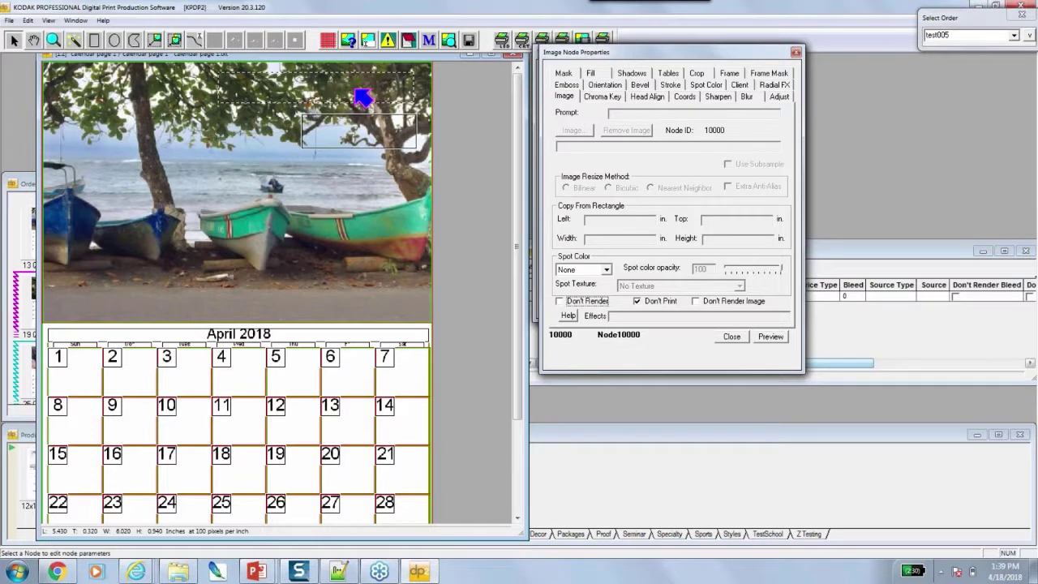
Check the text held by the lower text node on the photo and leave its text editing.
left_click(357, 144)
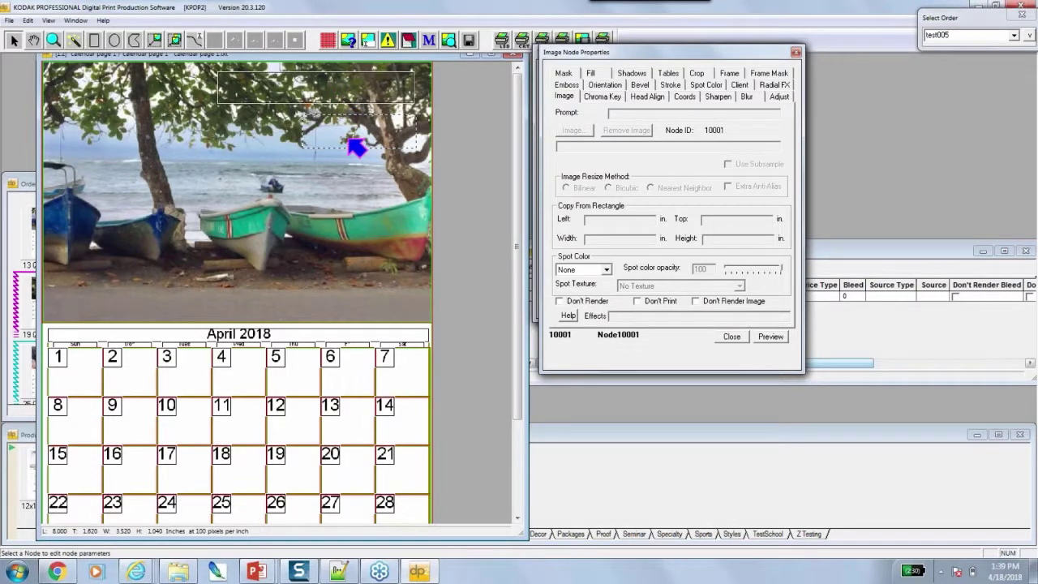
double_click(357, 147)
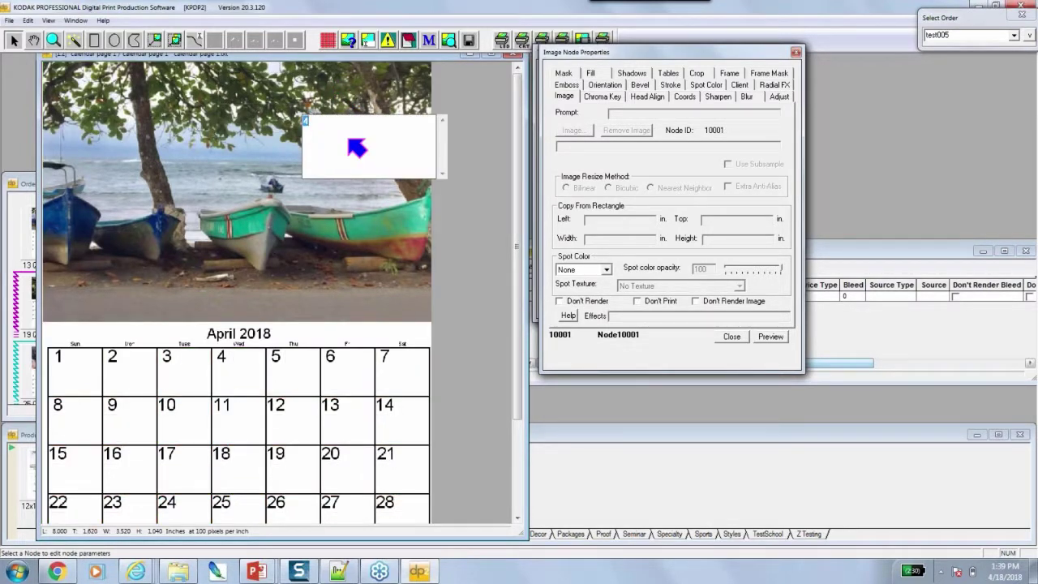
left_click(272, 167)
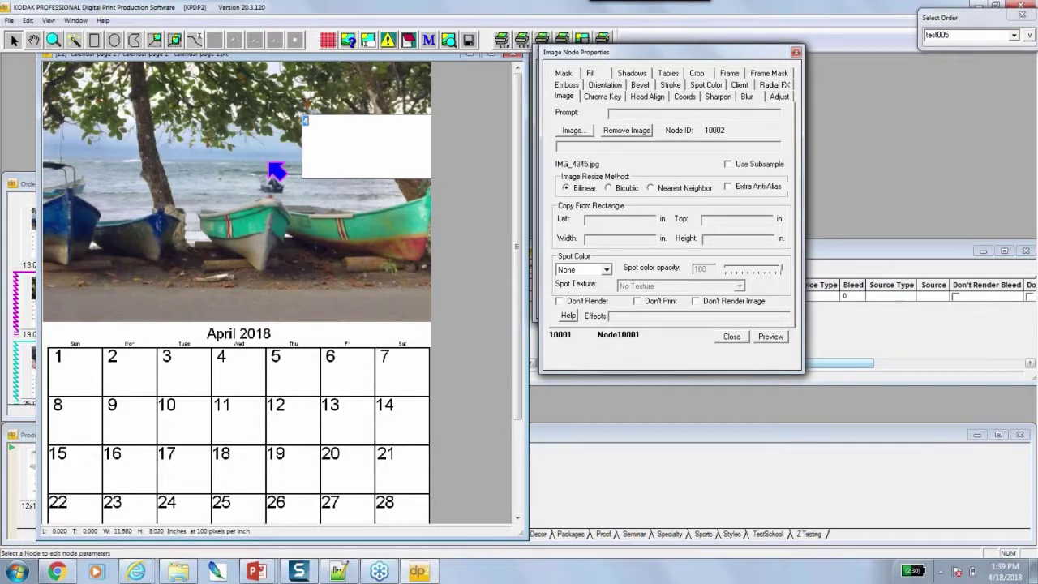
left_click(343, 134)
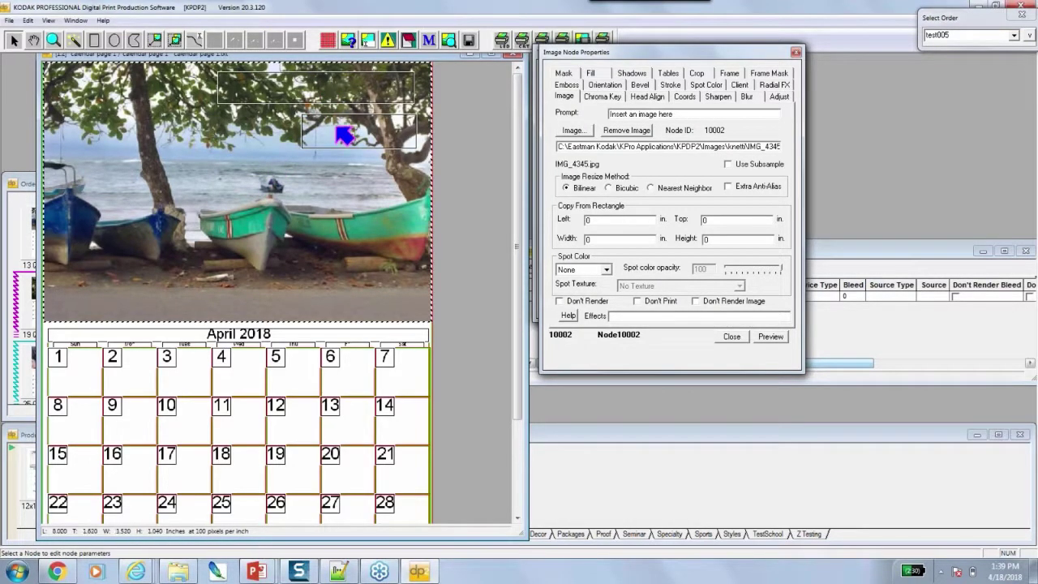
Reopen the upper text node's text and examine the complete banner macro.
left_click(332, 93)
double_click(261, 97)
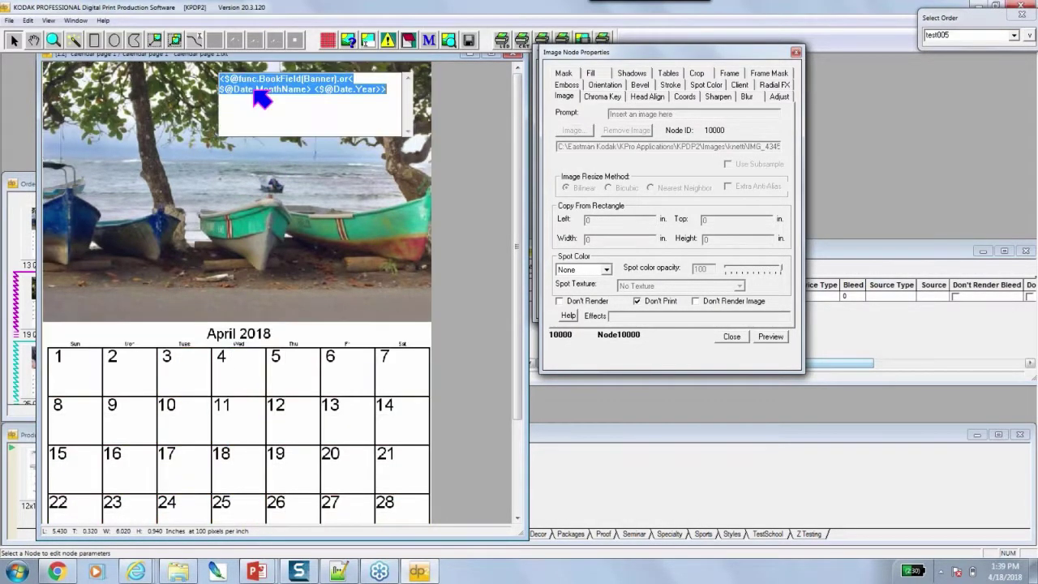
left_click(261, 97)
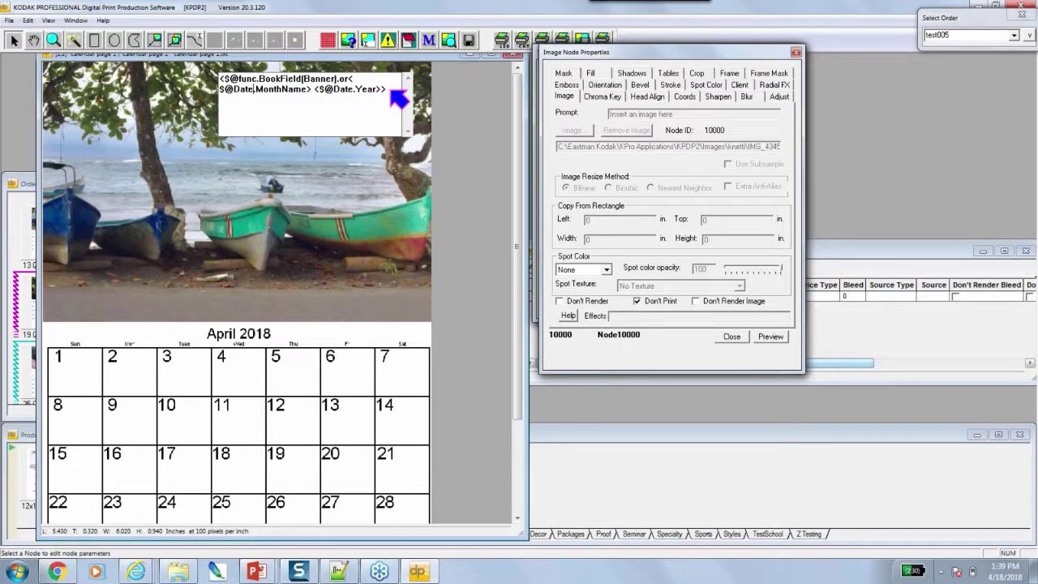
left_click_drag(398, 93, 230, 86)
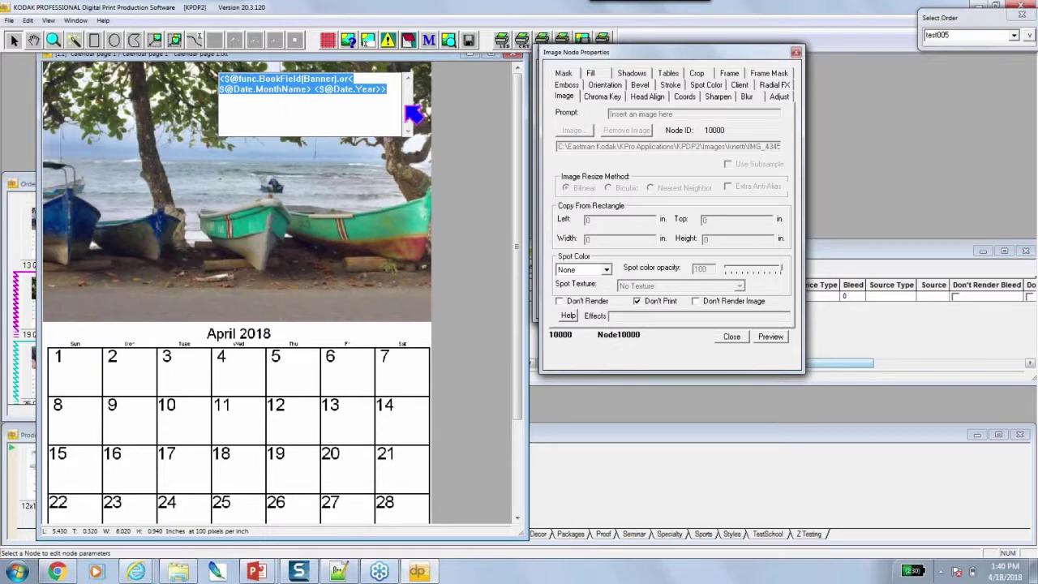
left_click(424, 88)
Examine the macro part by part: the BookField[Banner] function, the or operator and the date expression.
left_click(334, 97)
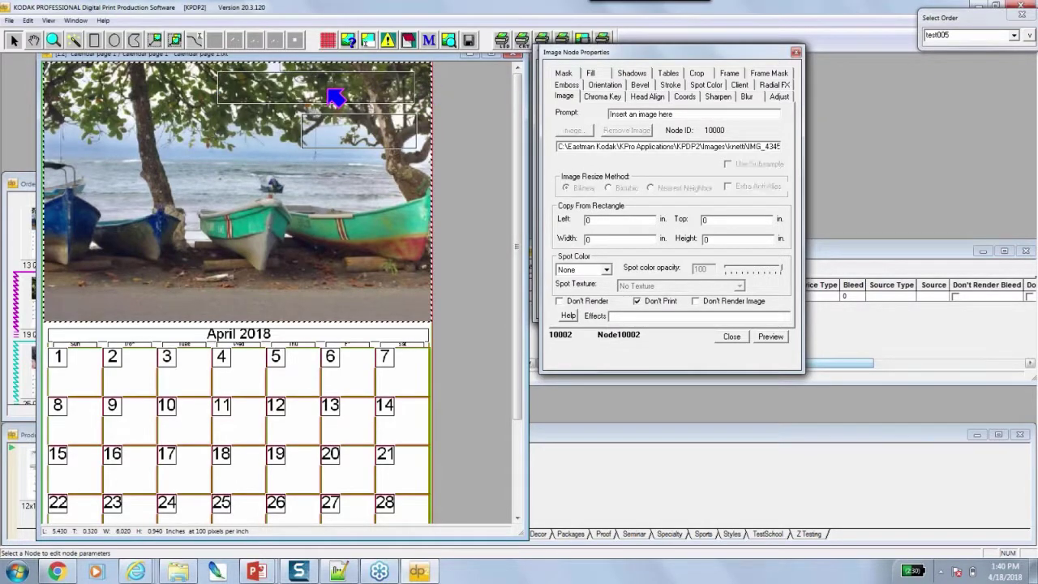
left_click(340, 95)
left_click(343, 81)
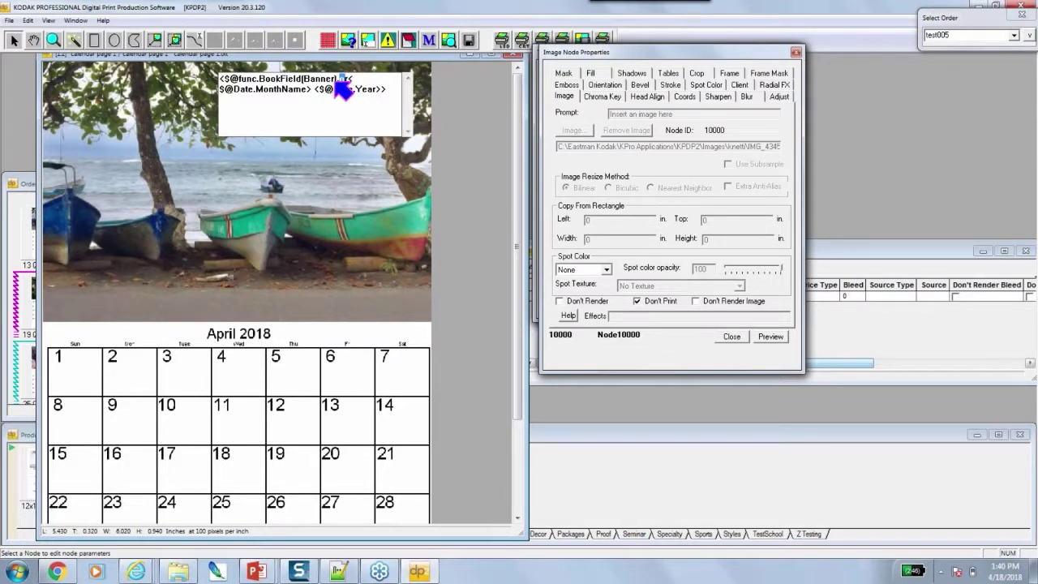
left_click_drag(337, 79, 225, 79)
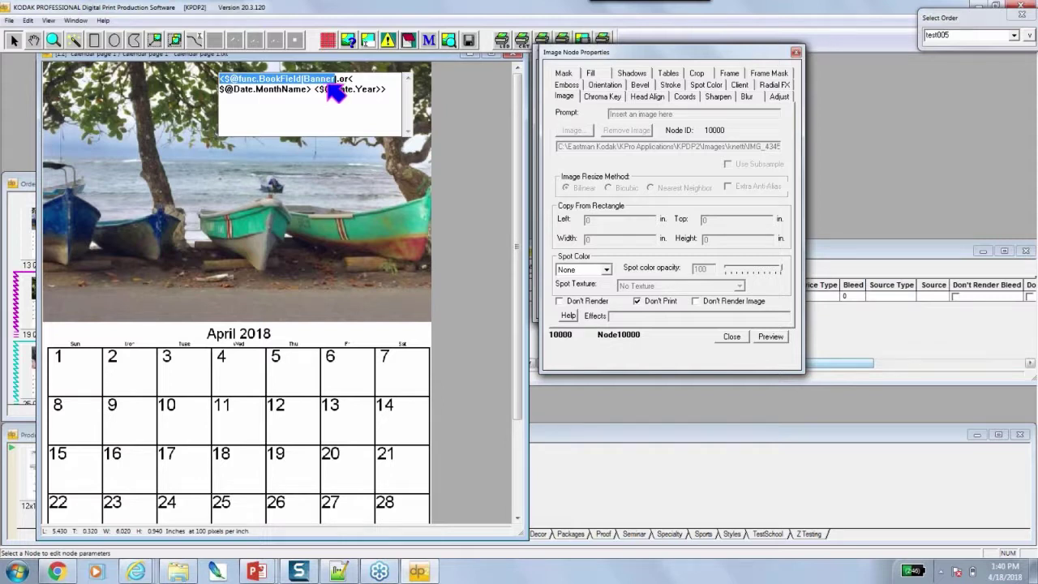
left_click_drag(339, 78, 344, 80)
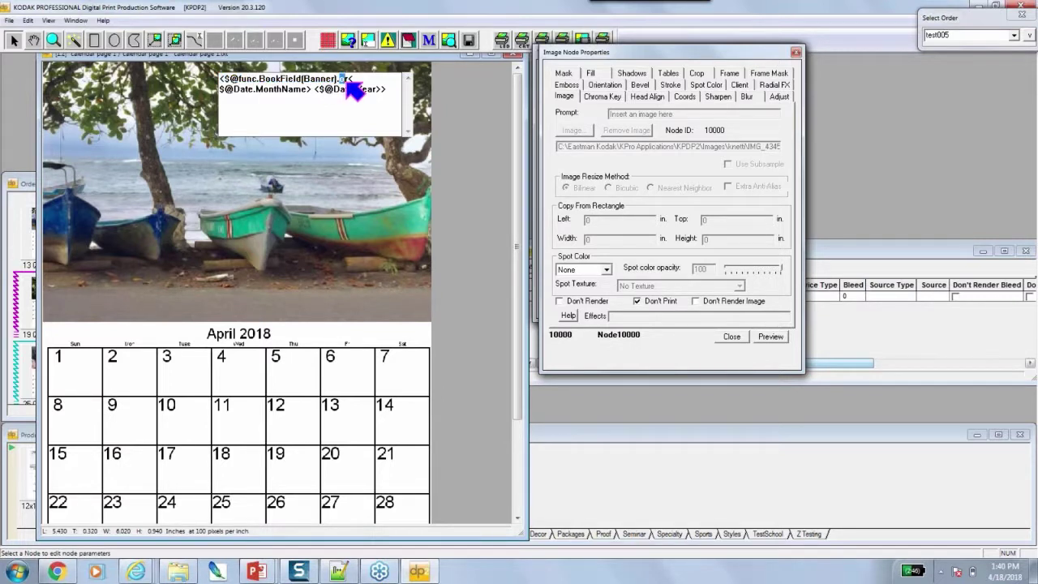
left_click_drag(351, 80, 395, 106)
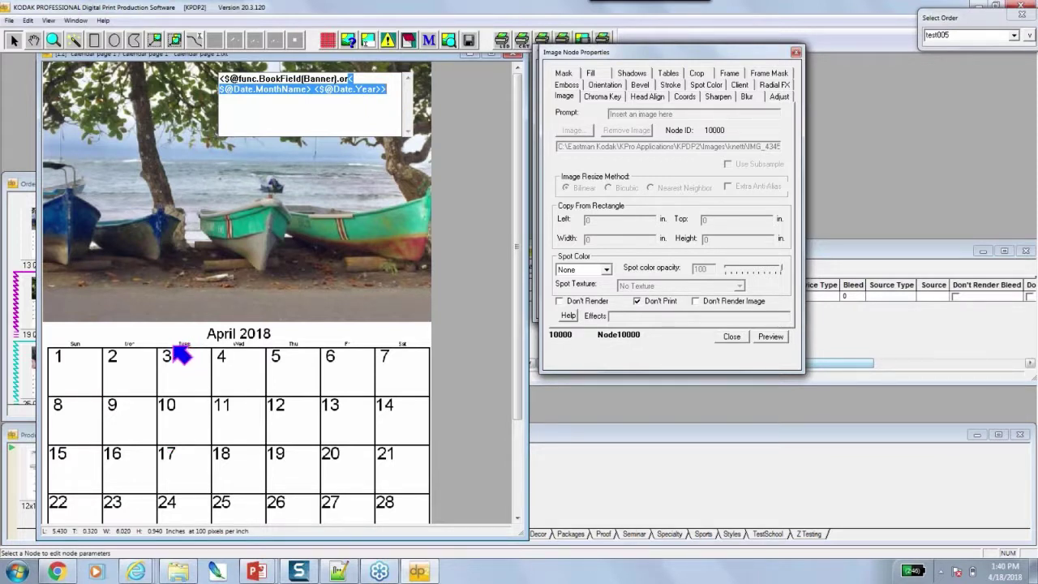
Review the or operator with its MonthName and Year fallback, then leave the text editing.
left_click(350, 89)
double_click(347, 82)
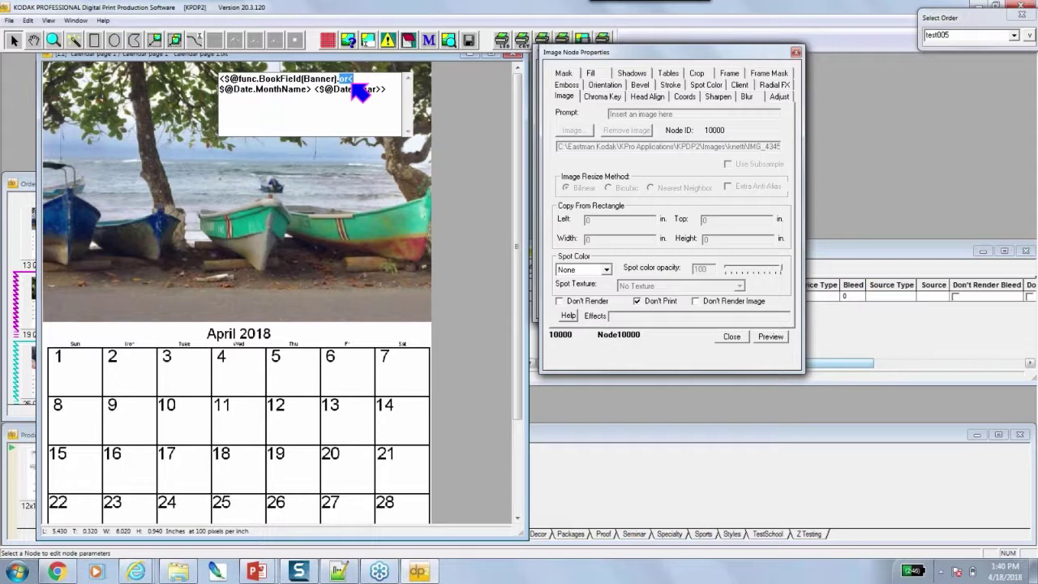
left_click_drag(350, 90, 258, 91)
left_click(251, 87)
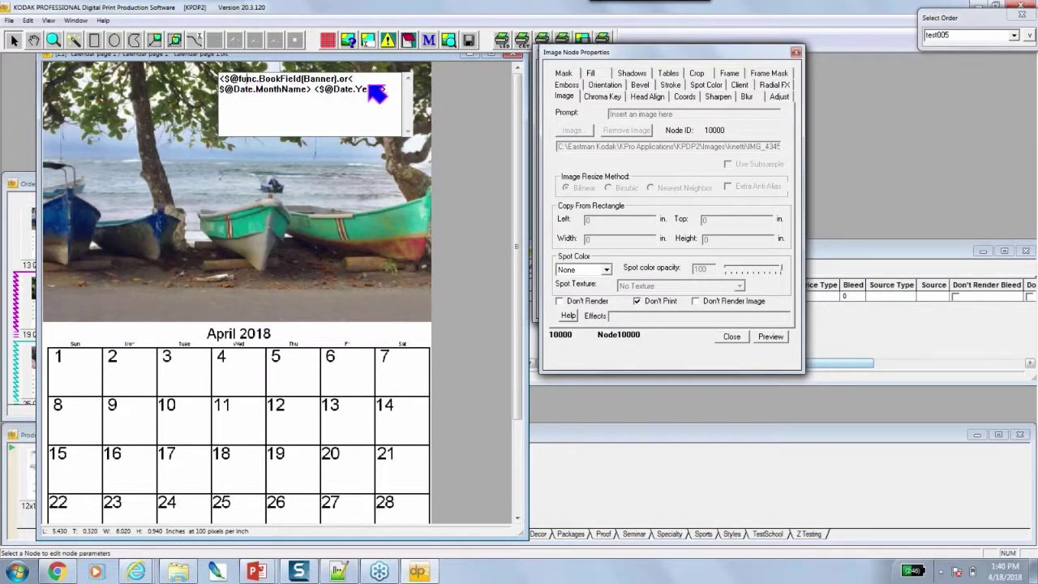
left_click_drag(350, 81, 406, 103)
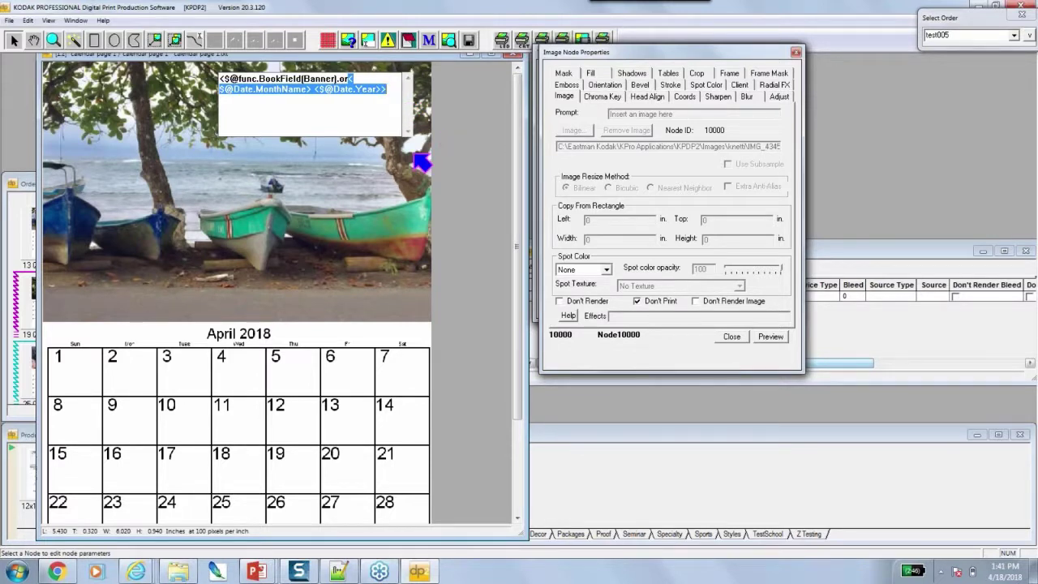
left_click(418, 159)
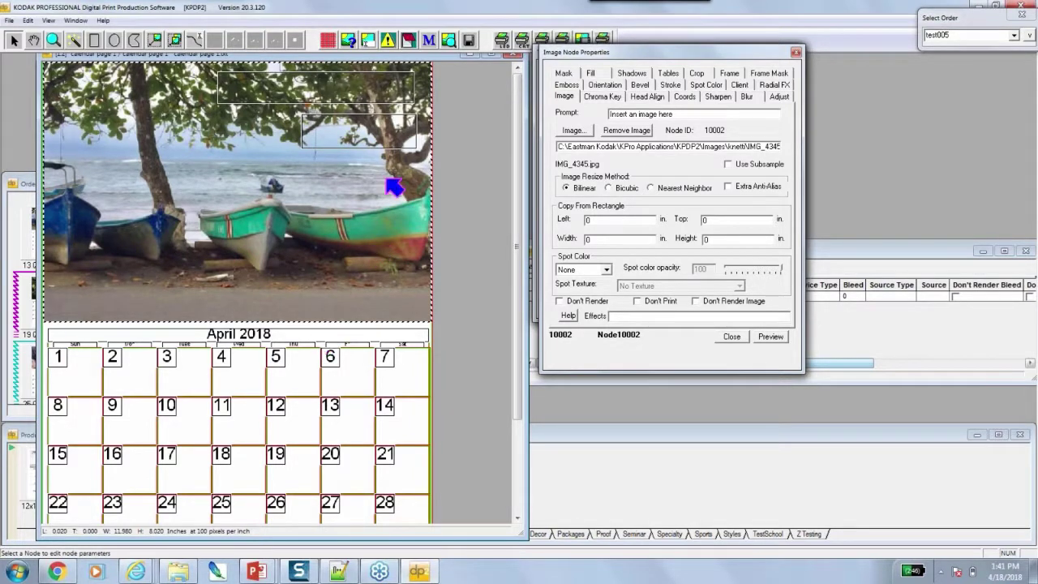
Select the upper text node and close the Image Node Properties dialog.
left_click(358, 92)
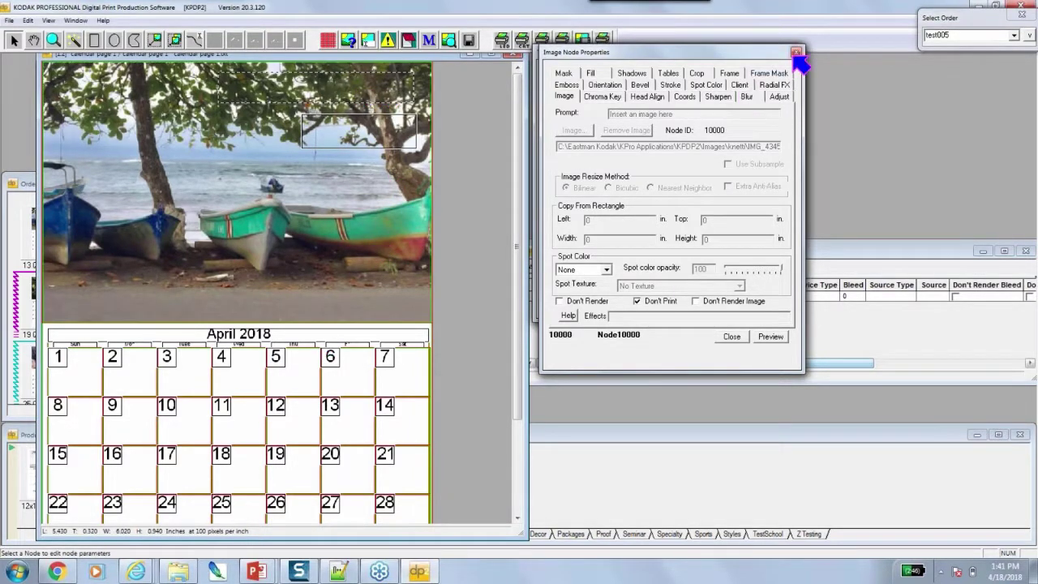
left_click(796, 52)
left_click(791, 53)
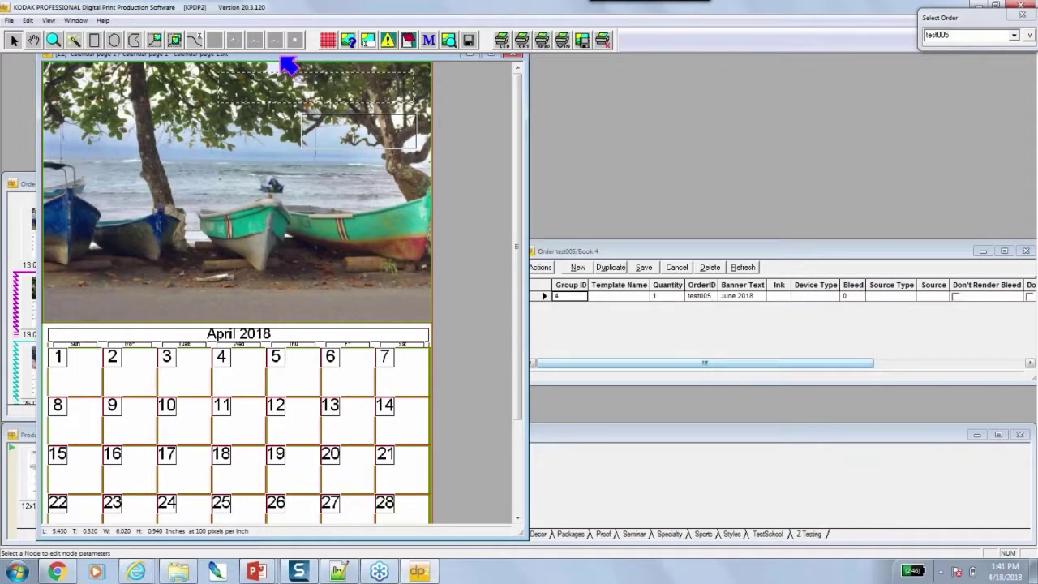
Reposition the calendar page window and open the Insert Calendar Month Nodes helper for node 10000, moving its dialog closer to the page.
left_click_drag(279, 55, 261, 78)
right_click(348, 240)
mouse_move(389, 273)
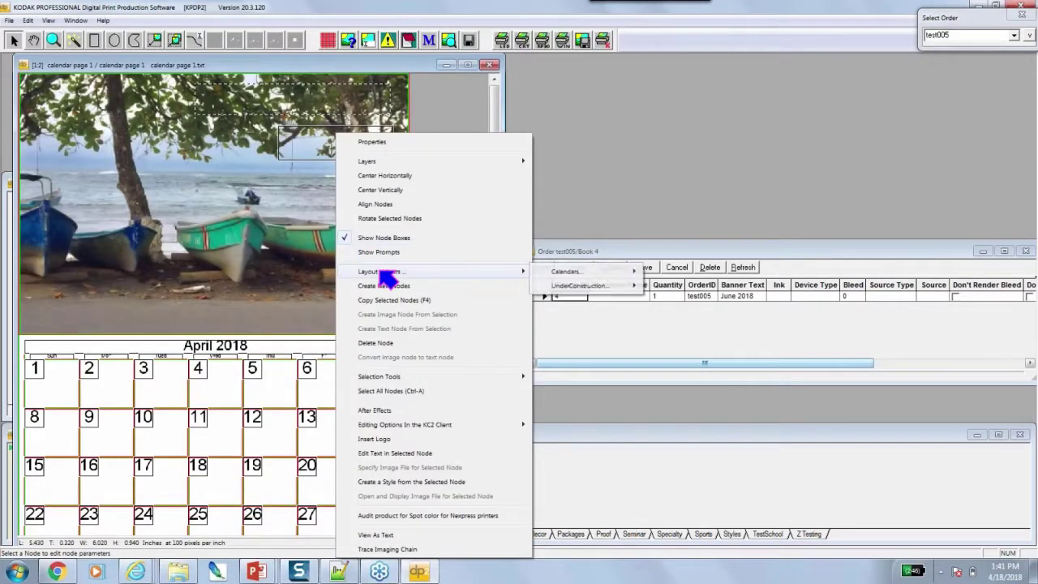
mouse_move(575, 273)
left_click(694, 272)
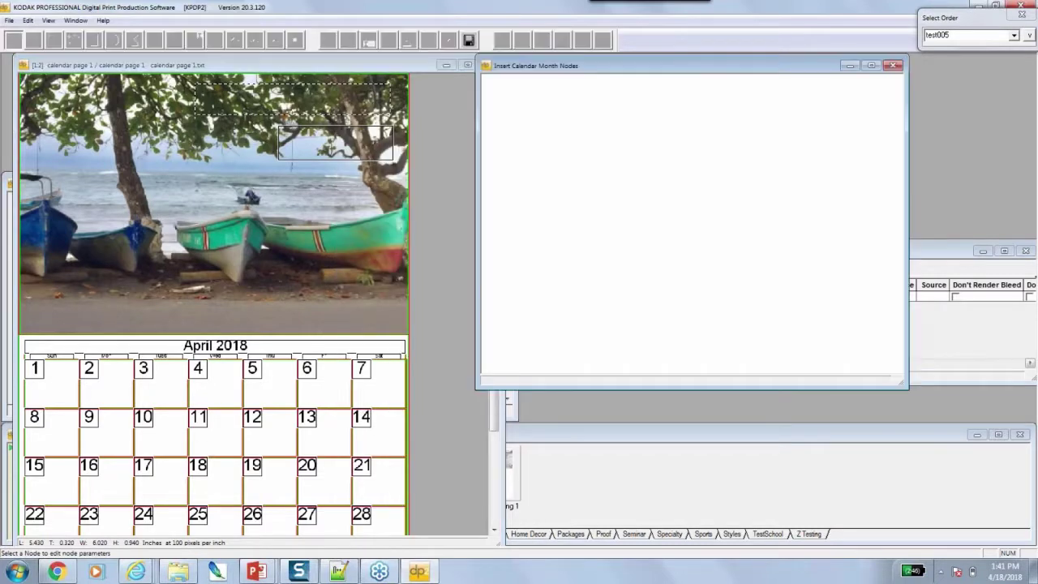
left_click_drag(740, 71, 686, 76)
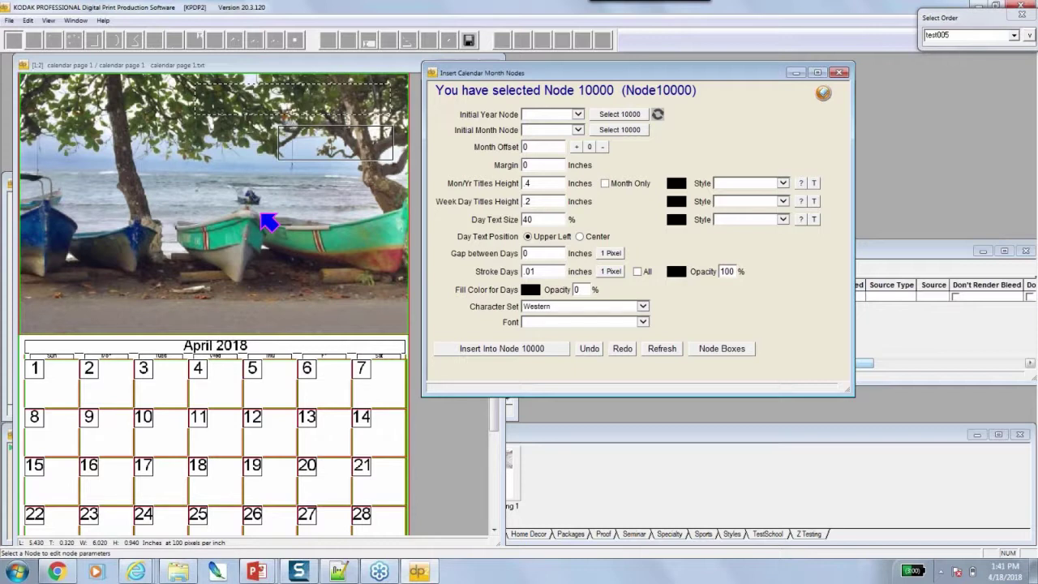
Arrange the Insert Calendar Month Nodes dialog beside the narrowed calendar page 1 window and set the initial year node to 10000.
left_click_drag(604, 75, 621, 68)
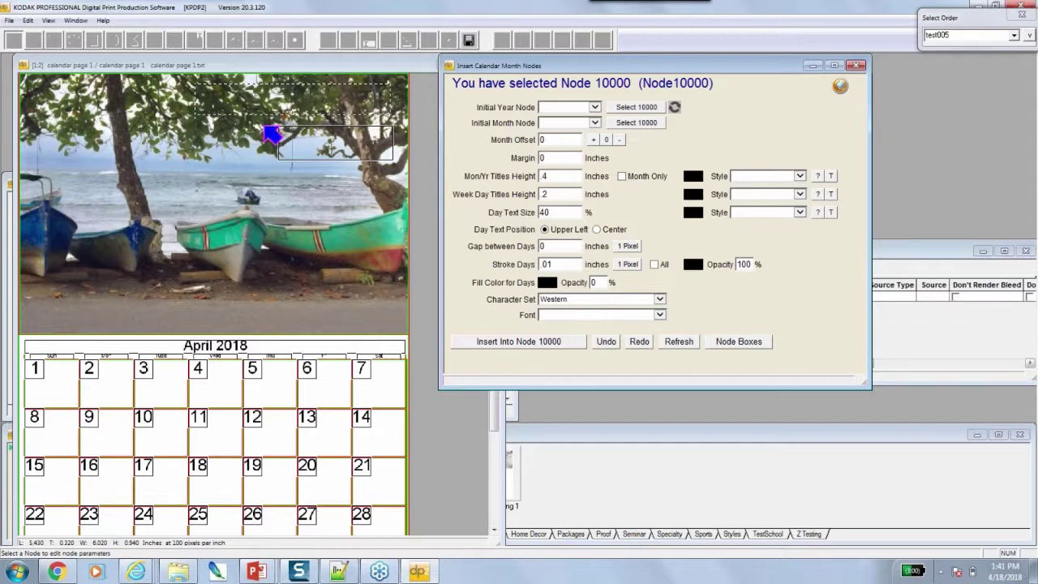
left_click(269, 112)
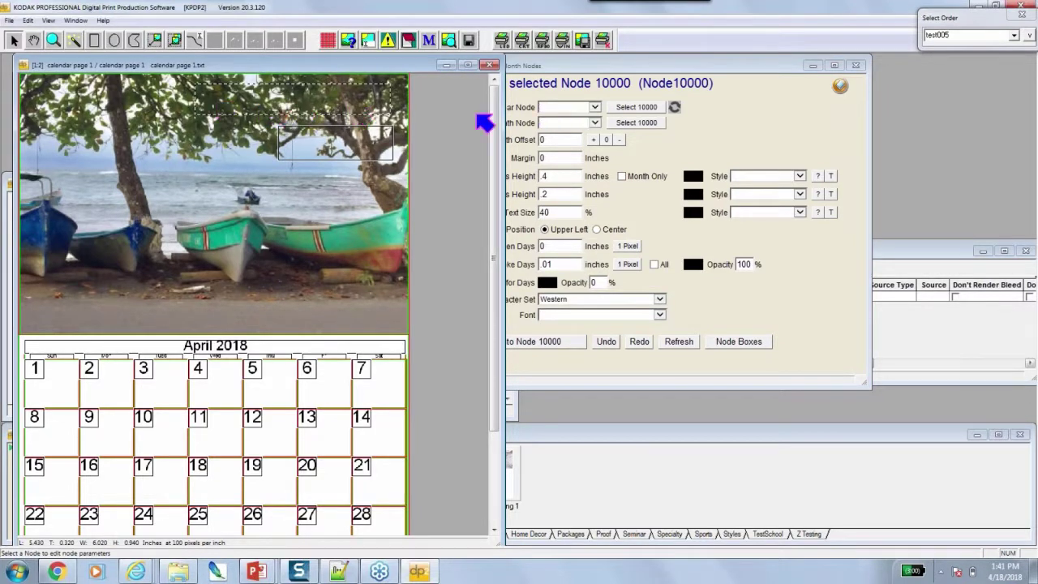
left_click_drag(500, 114, 435, 114)
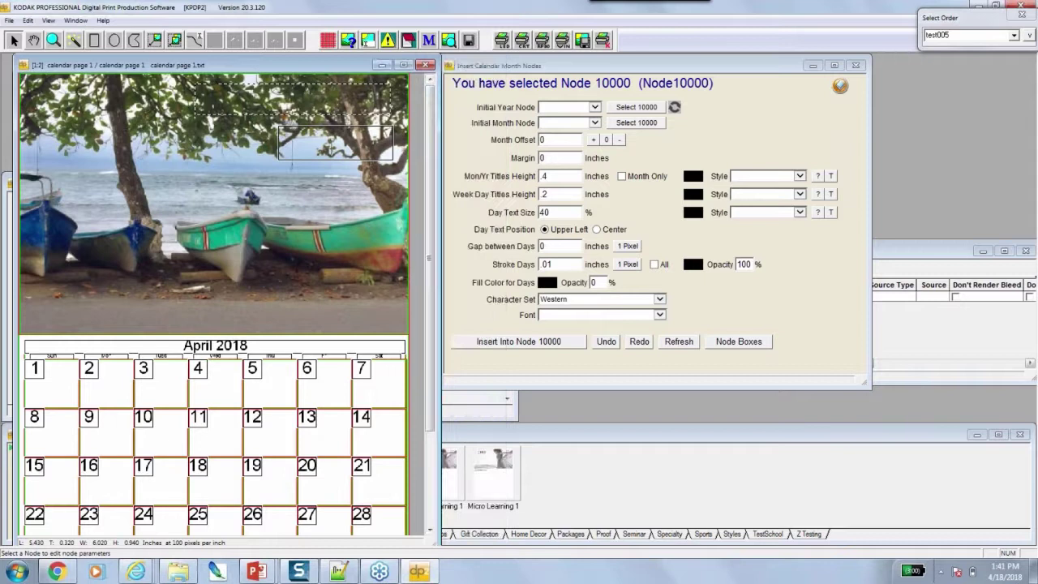
left_click(636, 107)
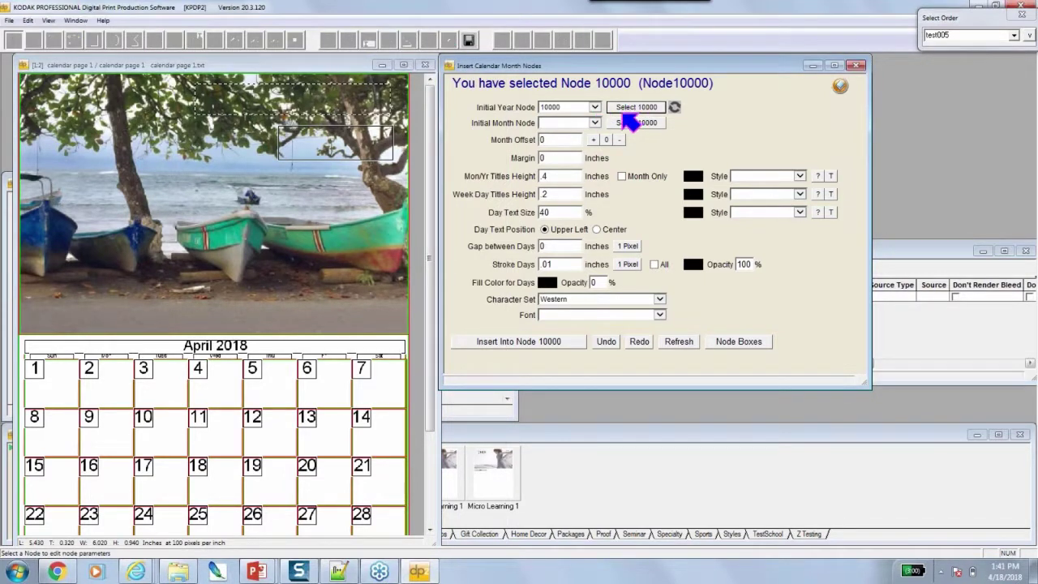
Review the banner macro text in the upper text node of calendar page 1, then leave the text editing.
left_click_drag(479, 108, 535, 107)
left_click(482, 111)
double_click(308, 112)
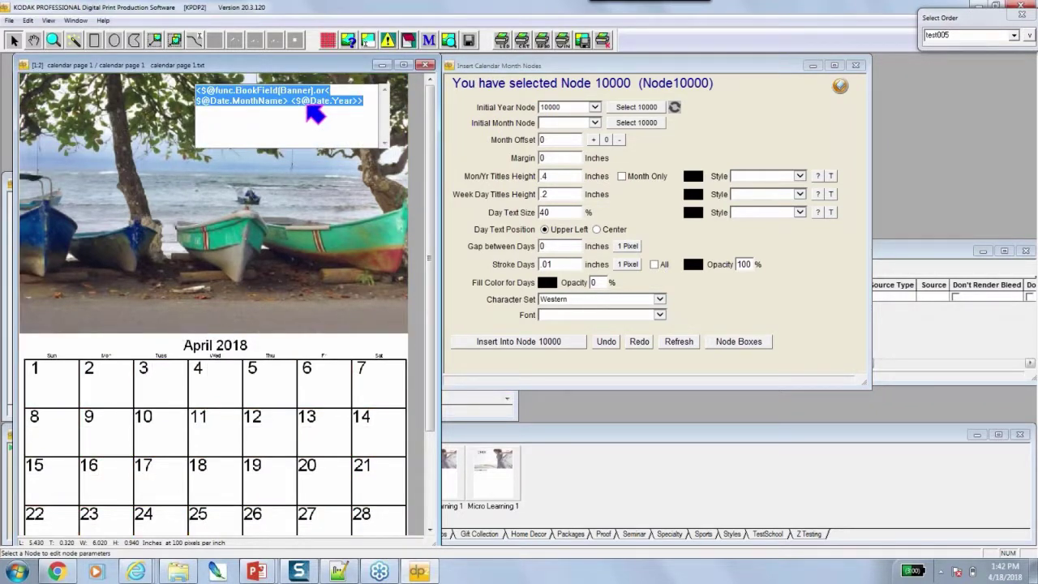
left_click(378, 83)
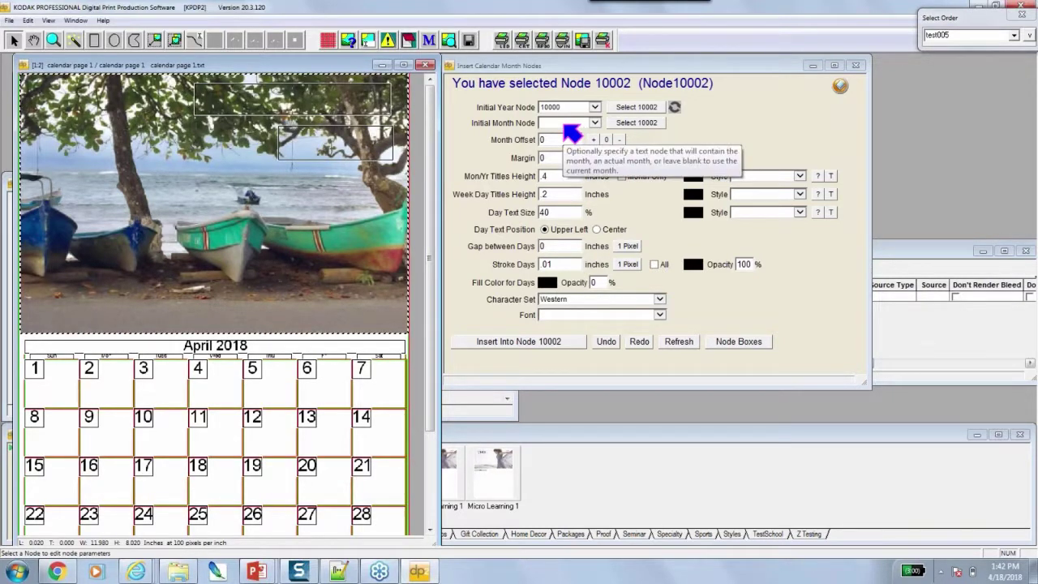
Delete all existing April 2018 calendar nodes on calendar page 1 and insert new calendar month nodes into the empty node 10003.
left_click(369, 353)
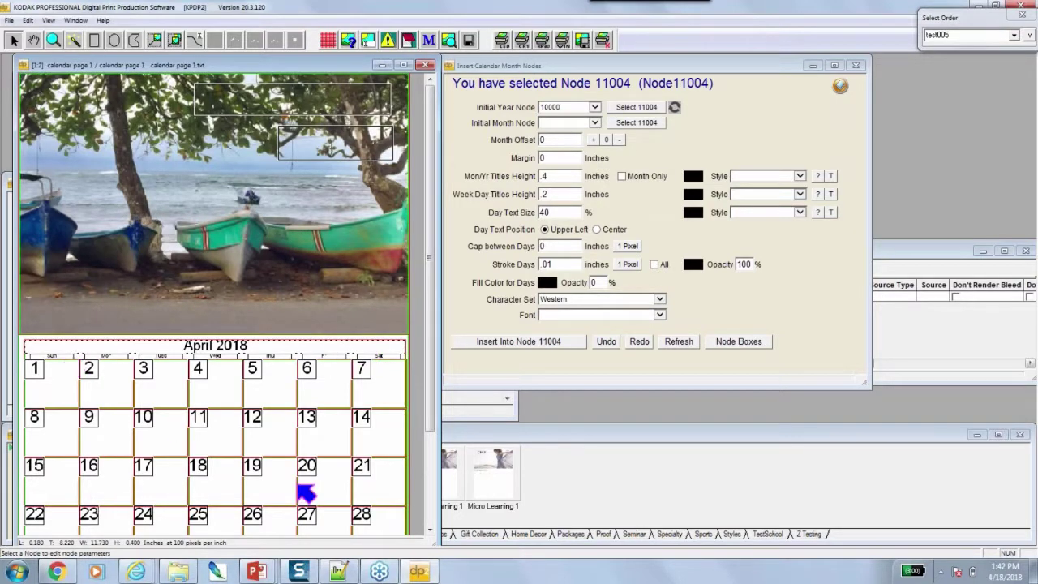
left_click_drag(433, 396, 430, 470)
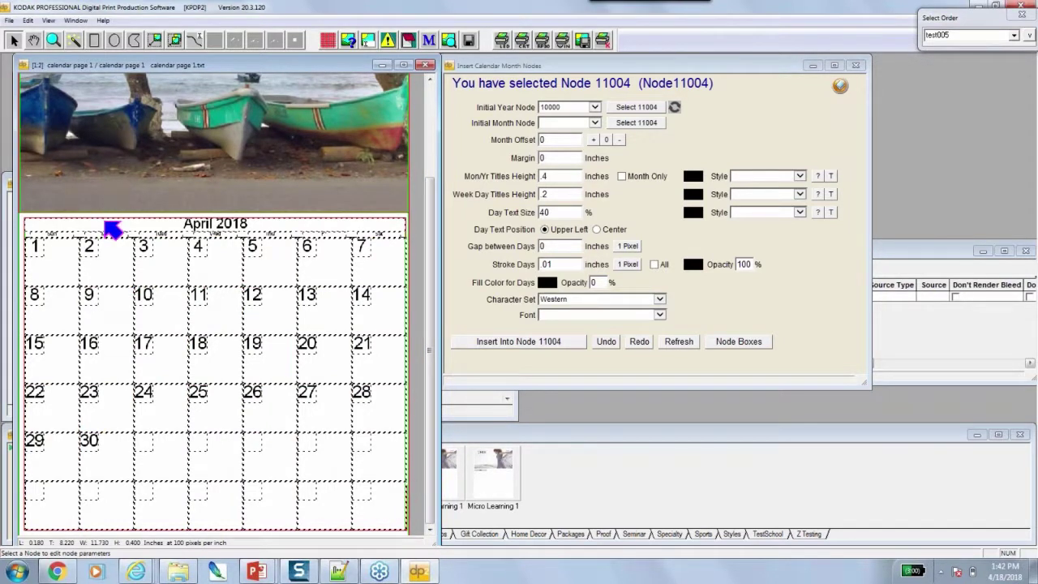
left_click(77, 253)
left_click(72, 225)
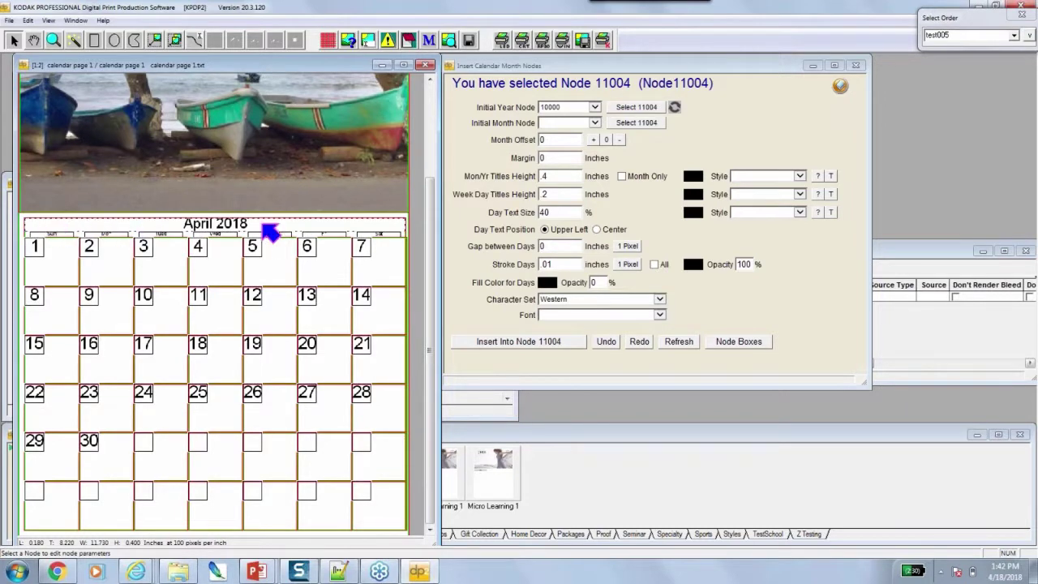
left_click(393, 521)
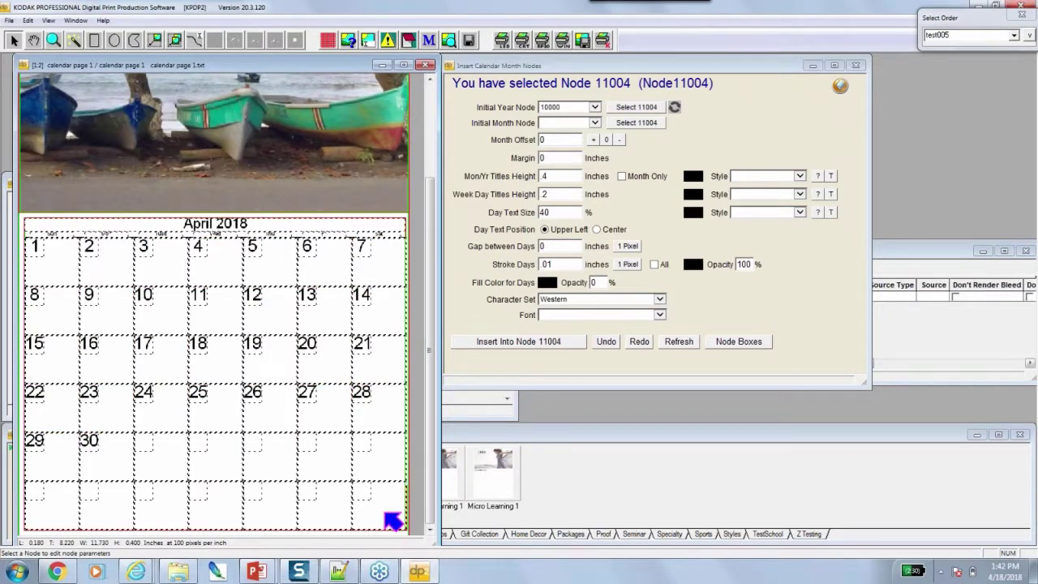
key("Delete")
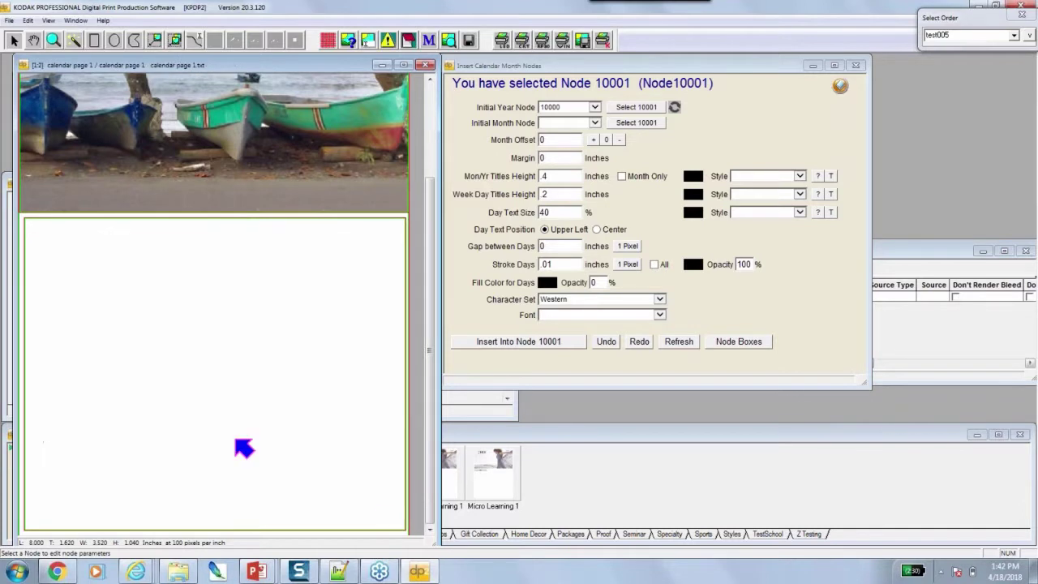
left_click(96, 307)
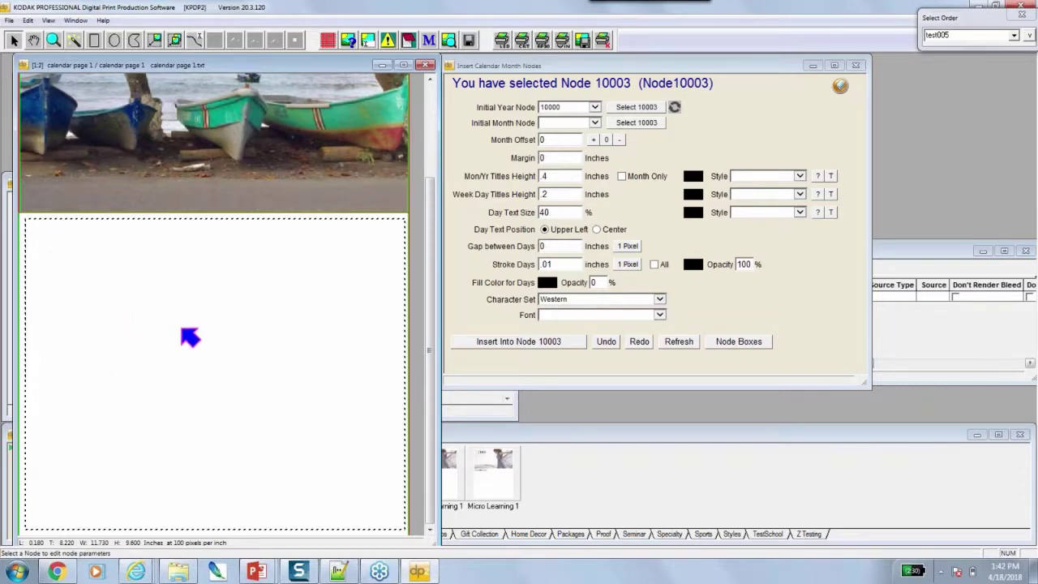
left_click(536, 347)
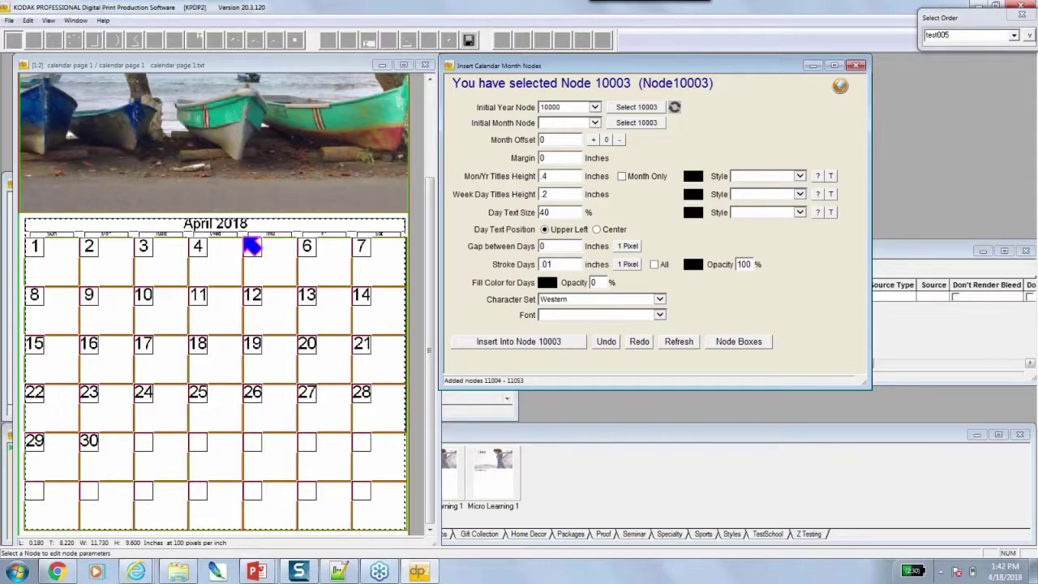
Select each of the two text nodes over the photo, then close calendar page 1 and save its changes.
left_click_drag(434, 253, 431, 169)
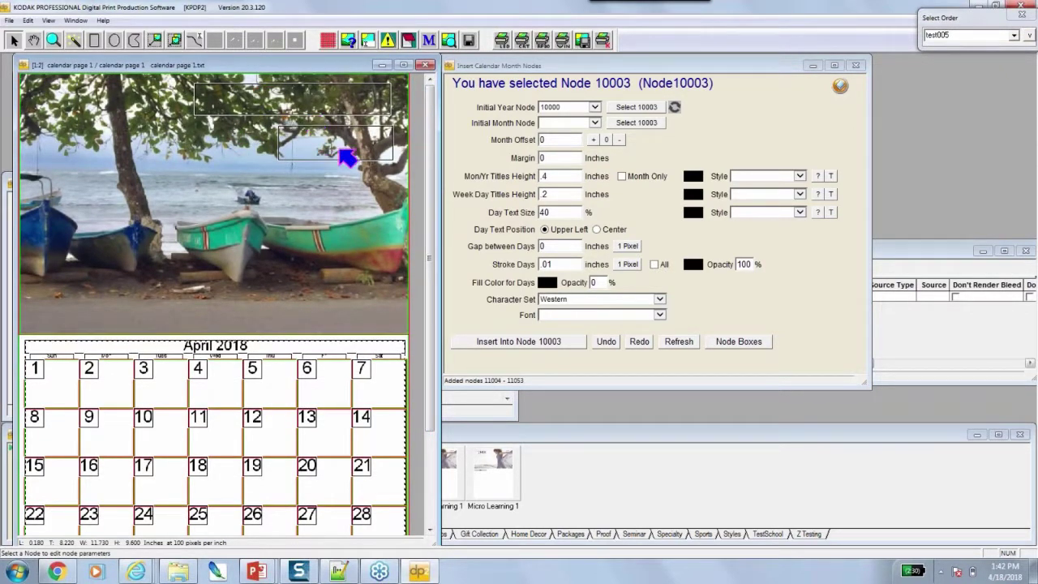
left_click(328, 149)
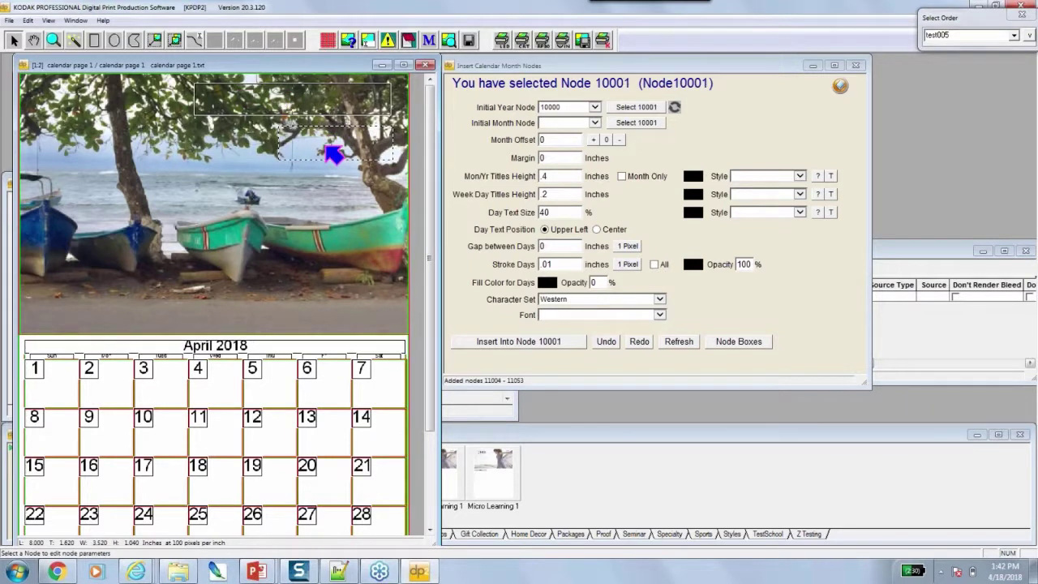
left_click(297, 107)
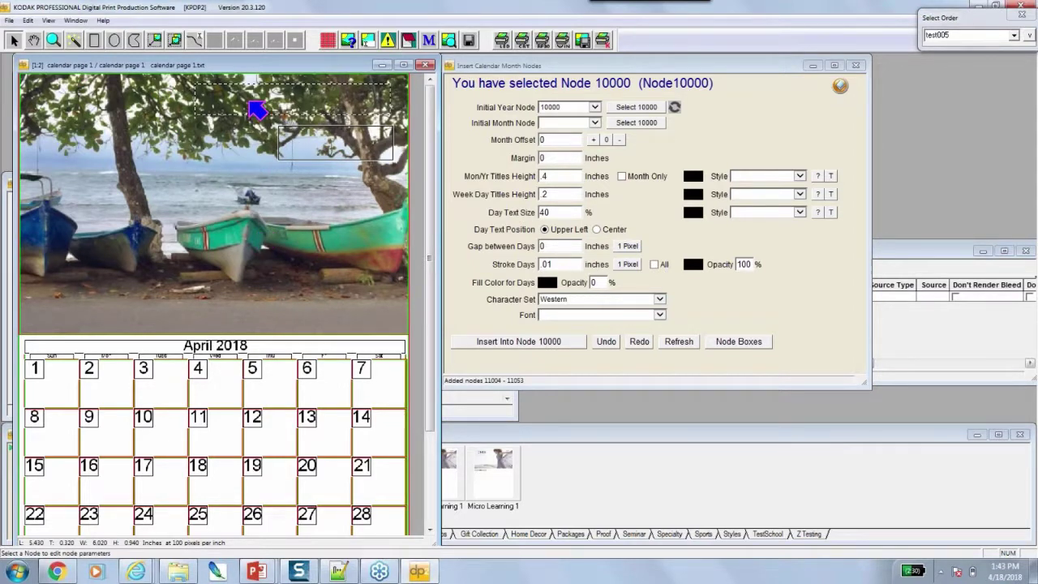
left_click(425, 64)
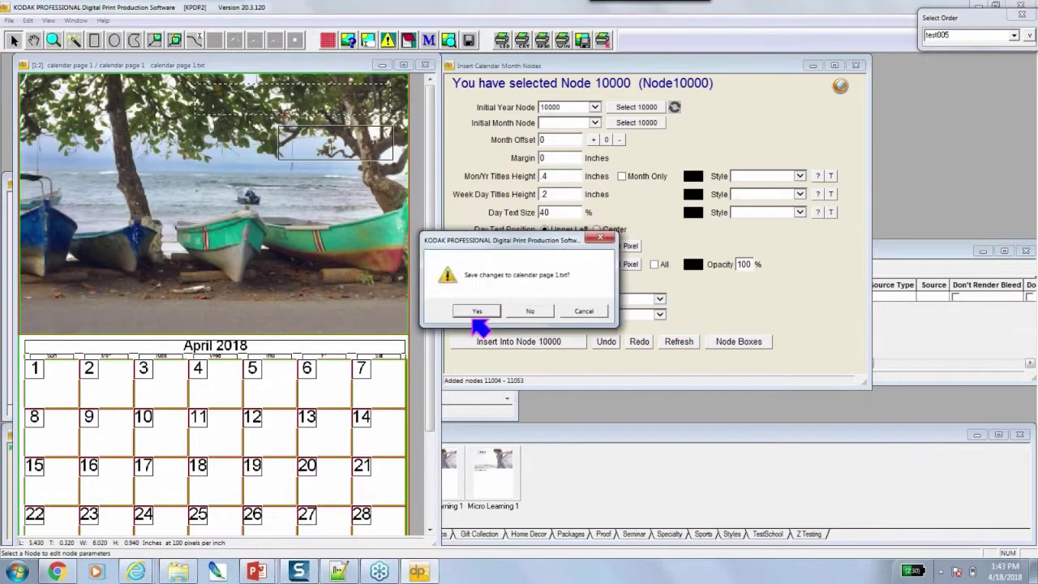
left_click(476, 311)
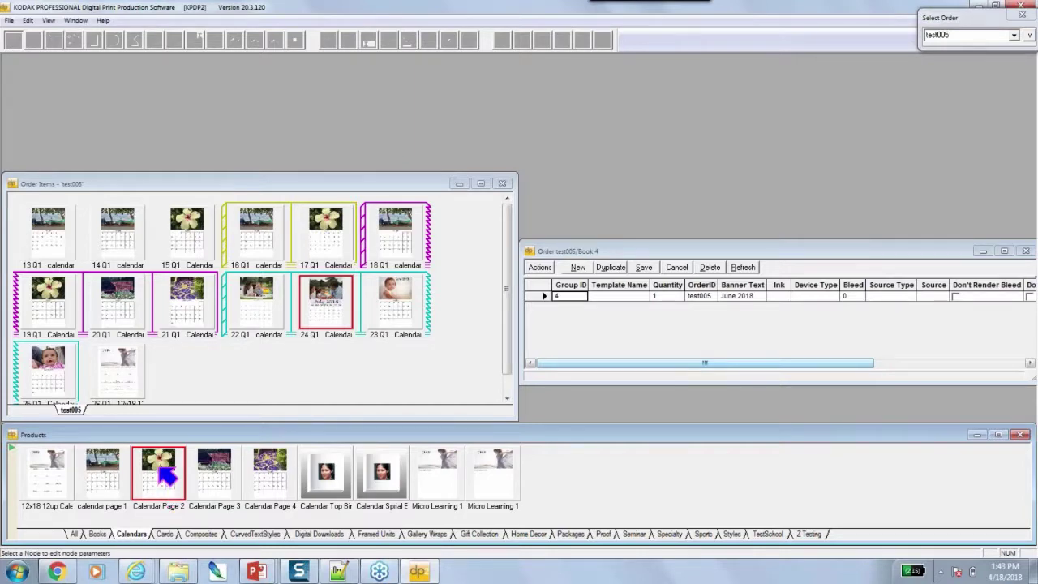
Open the Calendar Page 2 product and review the BookField[Banner] macro in its upper text node.
double_click(160, 471)
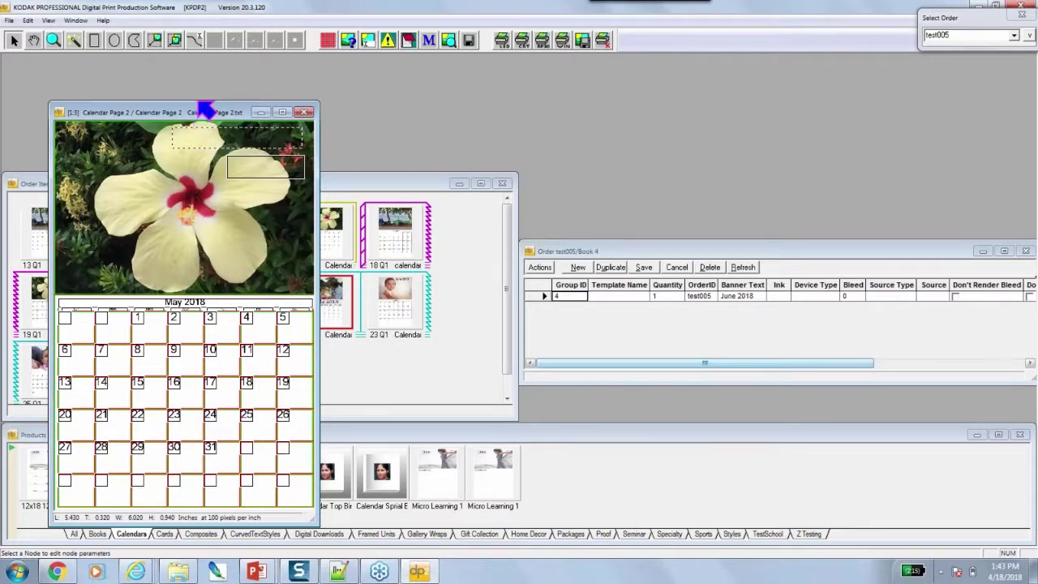
left_click_drag(196, 106, 205, 61)
double_click(232, 96)
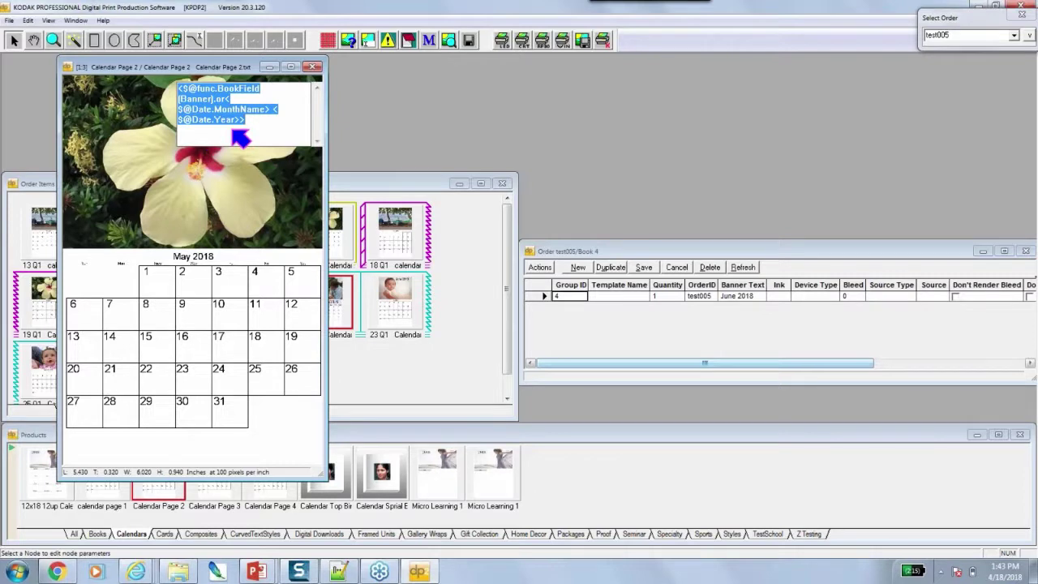
left_click_drag(182, 89, 224, 105)
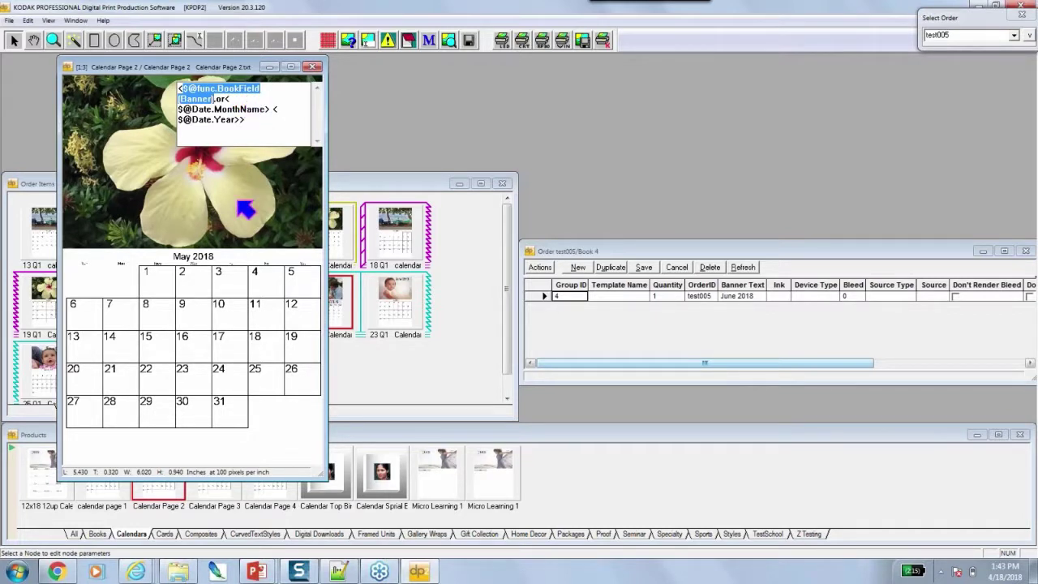
Delete all May 2018 calendar grid and title nodes from Calendar Page 2.
left_click(101, 270)
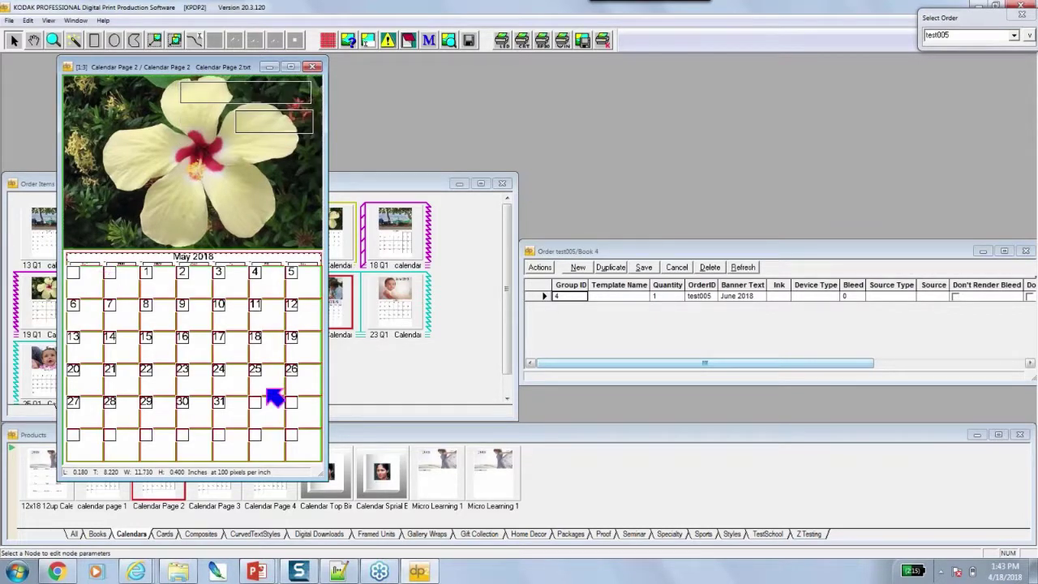
left_click(305, 453, "shift")
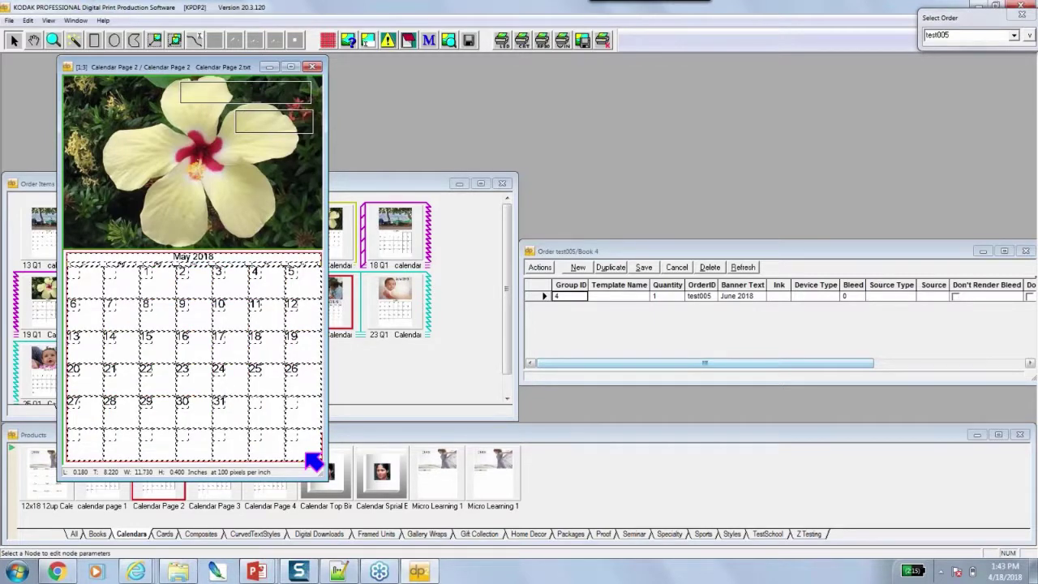
key("Delete")
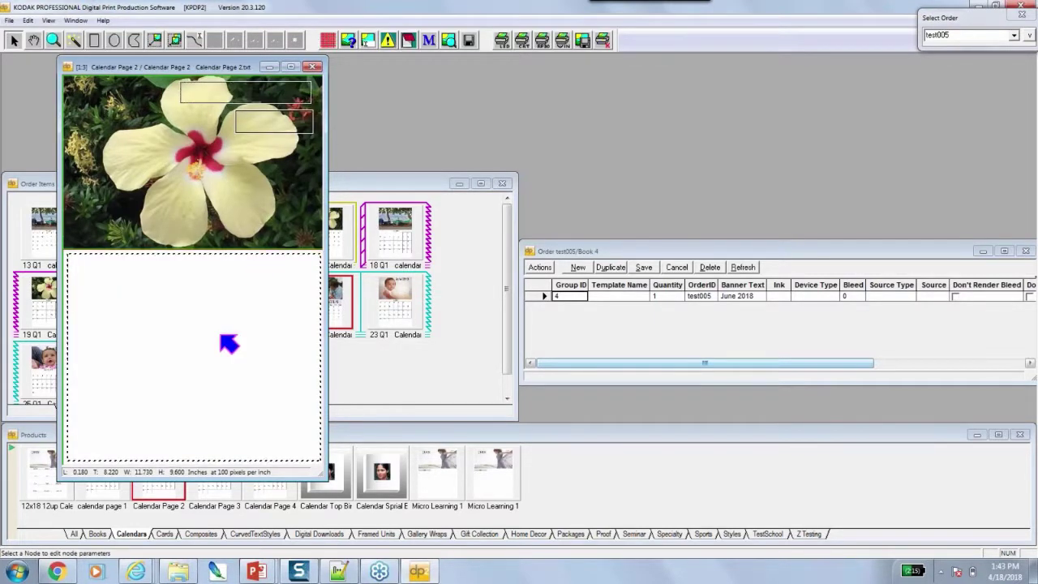
Insert calendar month nodes into node 10003 of Calendar Page 2, using initial year node 10000 and a month offset of 1.
right_click(220, 335)
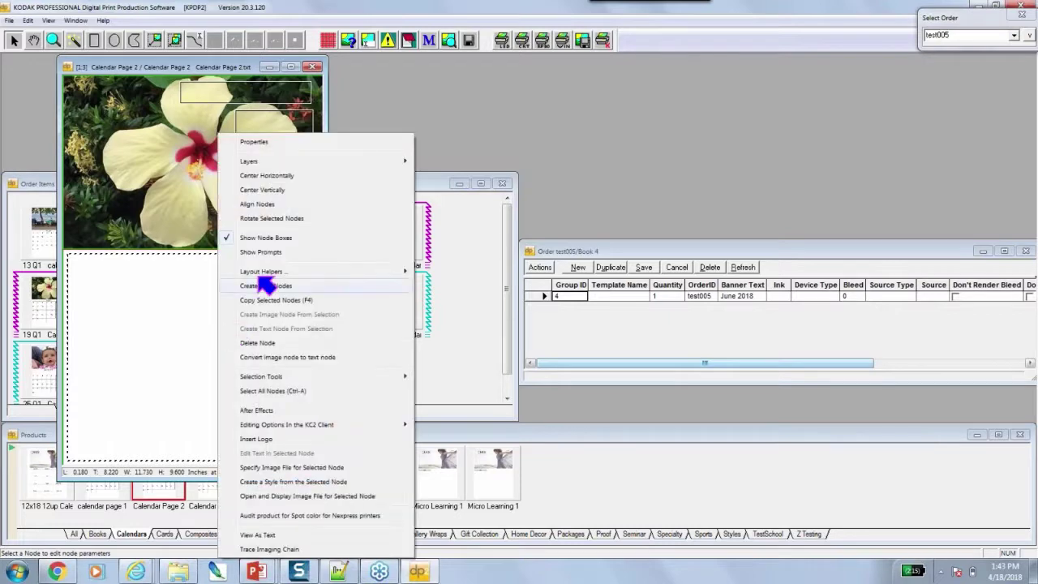
mouse_move(273, 274)
mouse_move(471, 272)
left_click(559, 271)
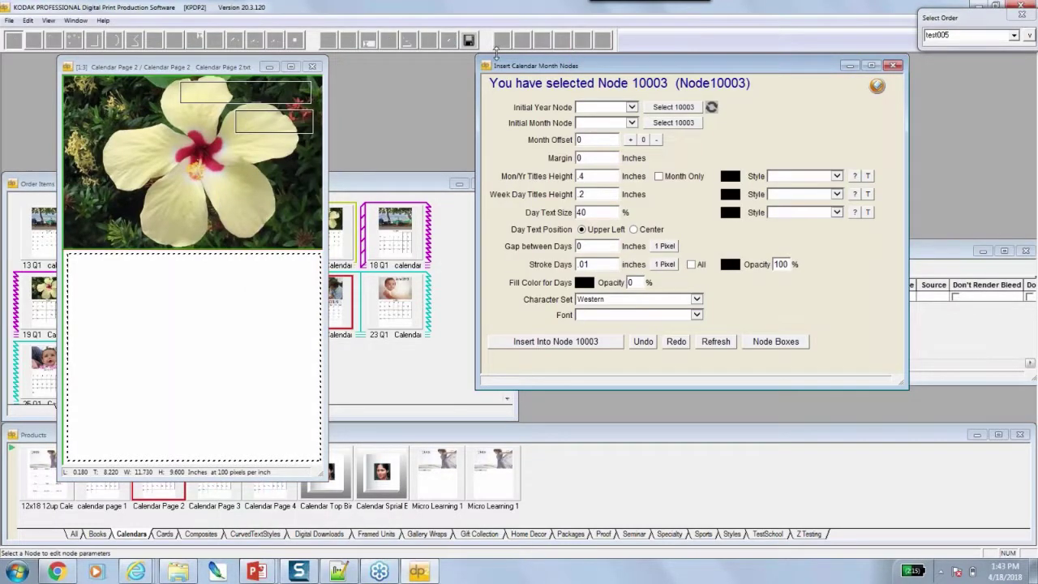
left_click(297, 99)
left_click(668, 109)
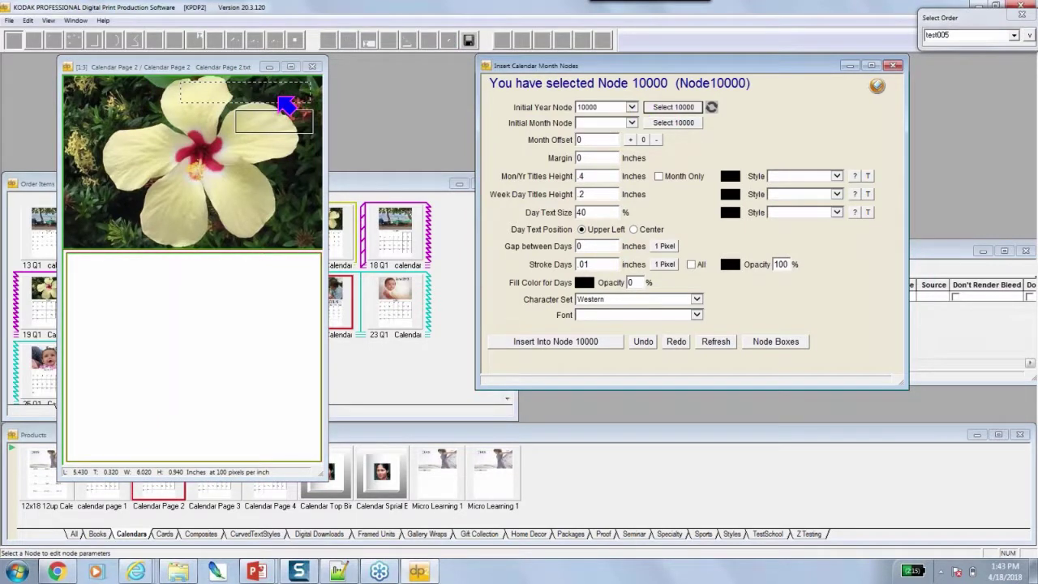
left_click(631, 140)
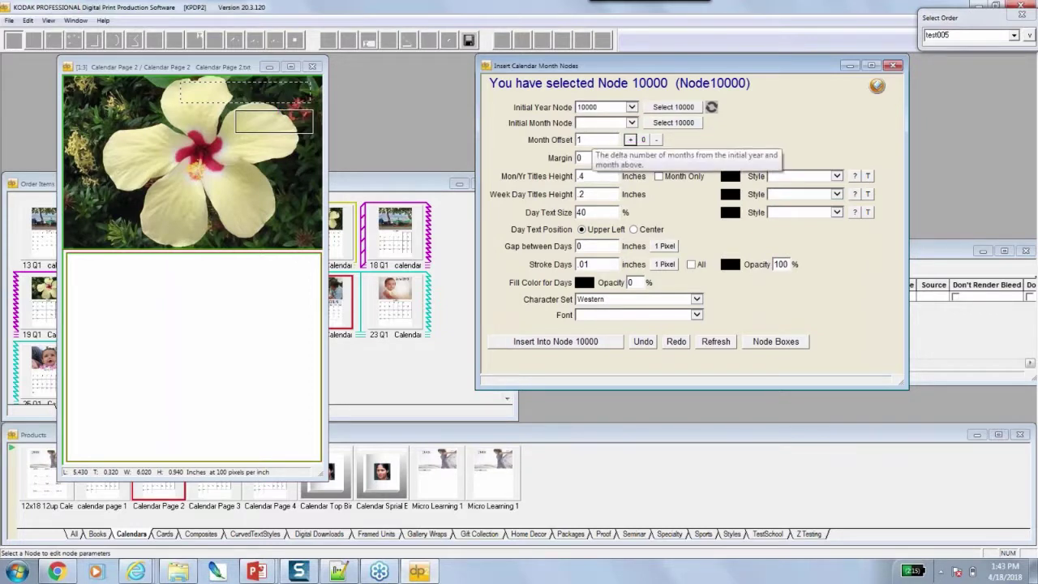
left_click(241, 368)
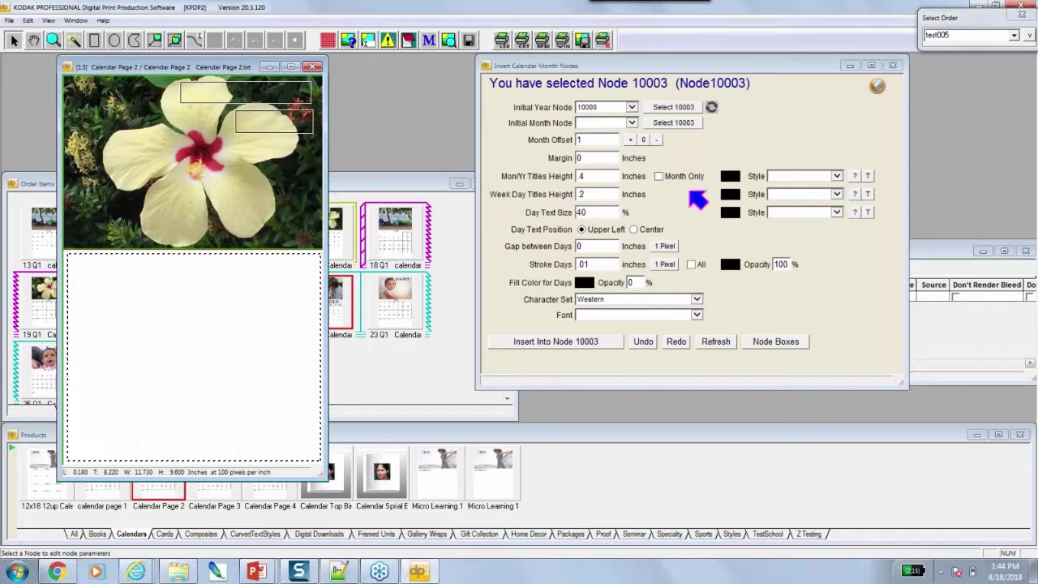
left_click(544, 344)
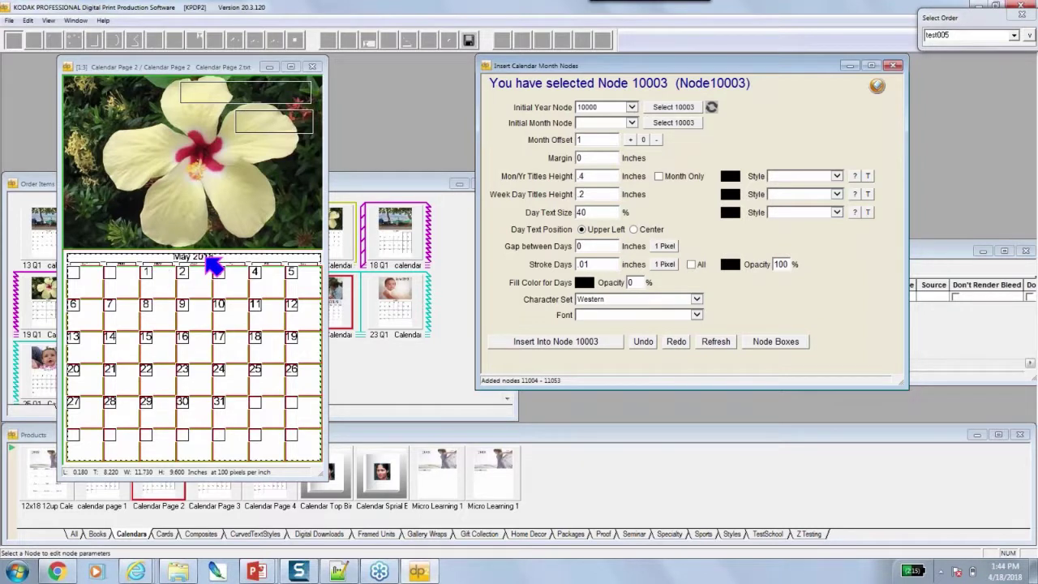
Select the upper text node of Calendar Page 2, then close the page and save its changes.
left_click(250, 101)
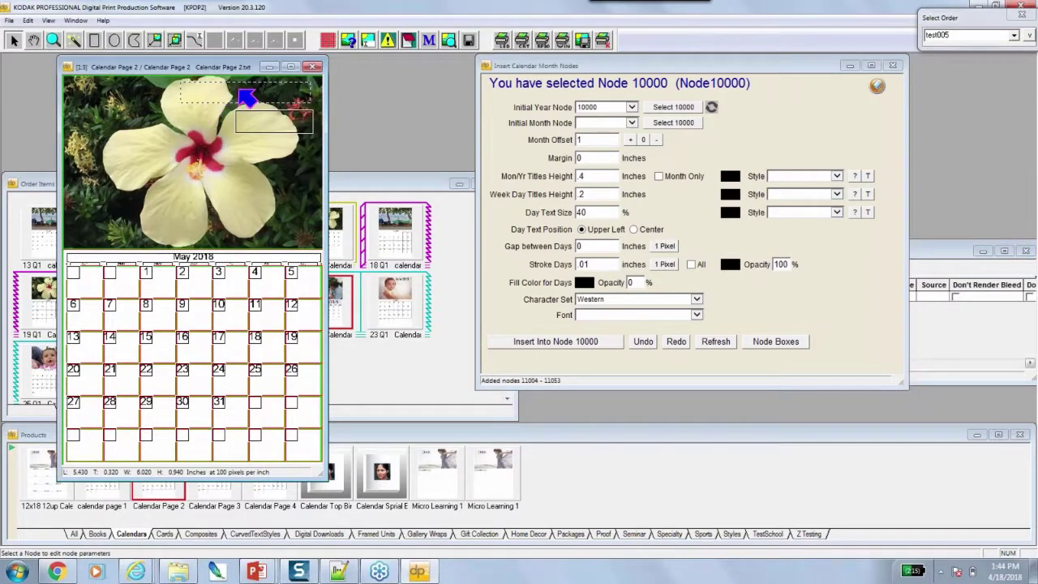
left_click(316, 68)
left_click(479, 312)
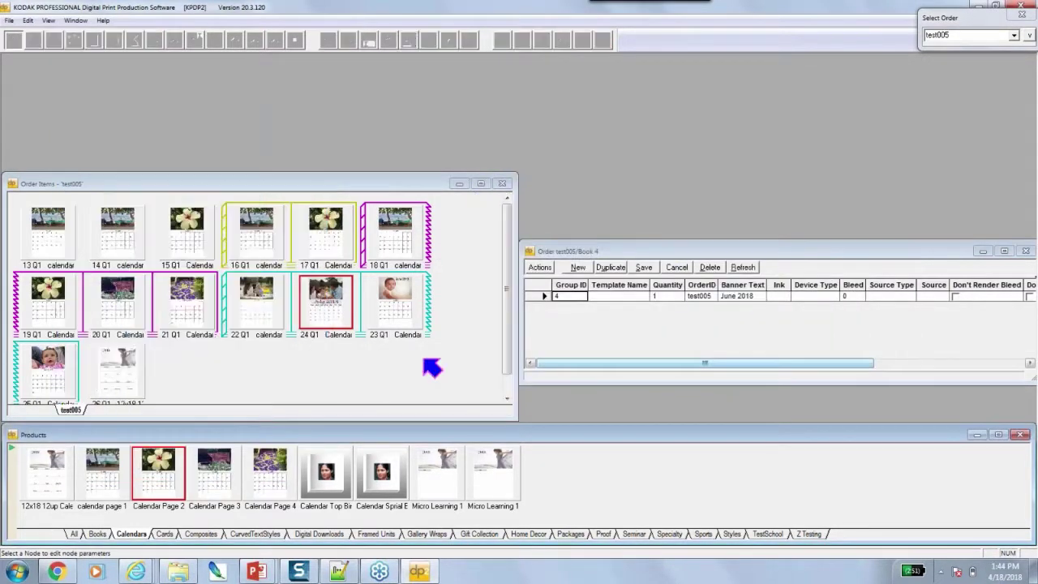
Open the book attributes for order item 22's book, move them beside the order items, and highlight the banner text.
right_click(328, 318)
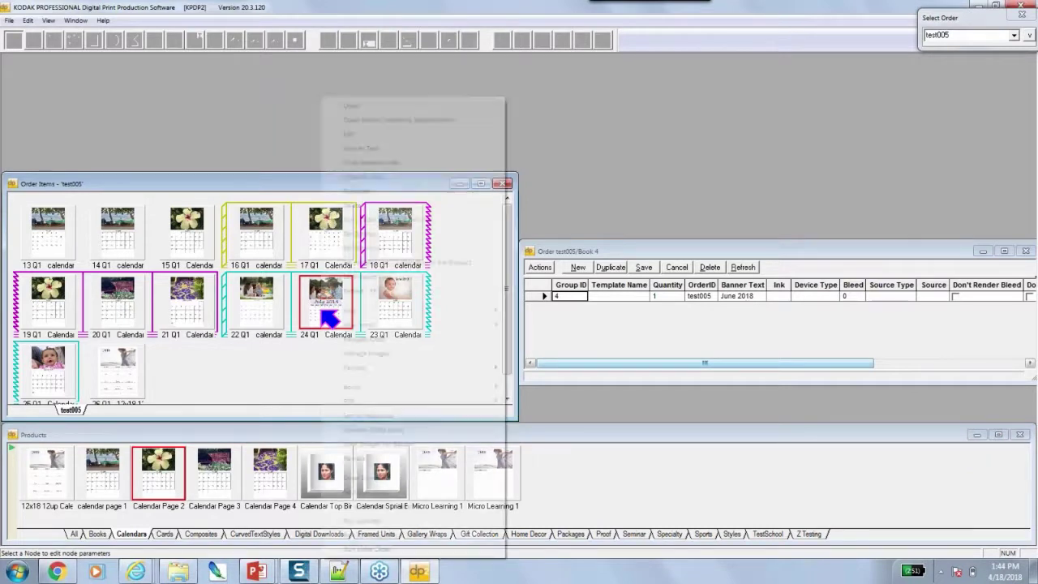
left_click(258, 355)
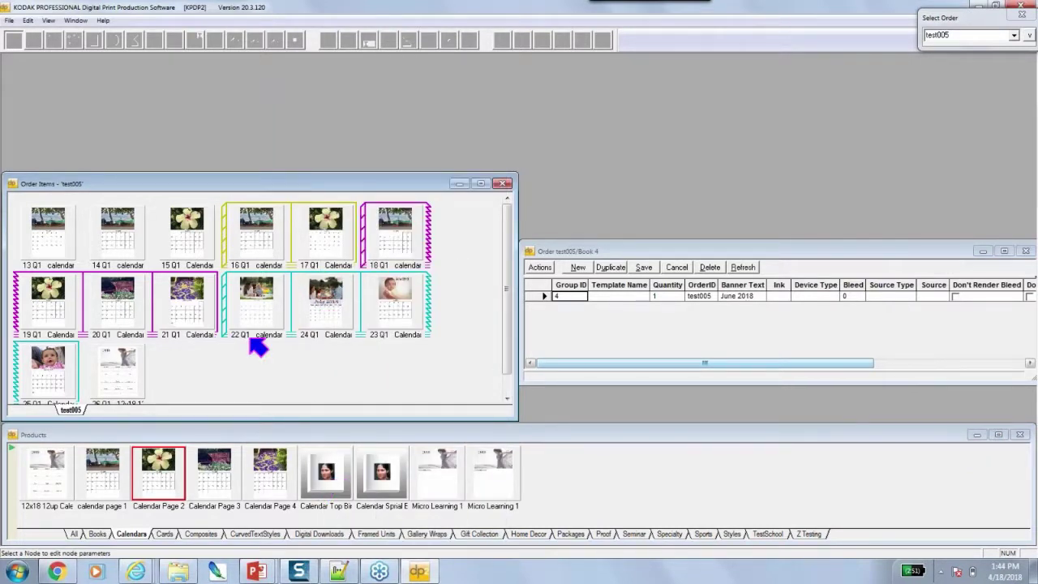
left_click(255, 310)
right_click(254, 308)
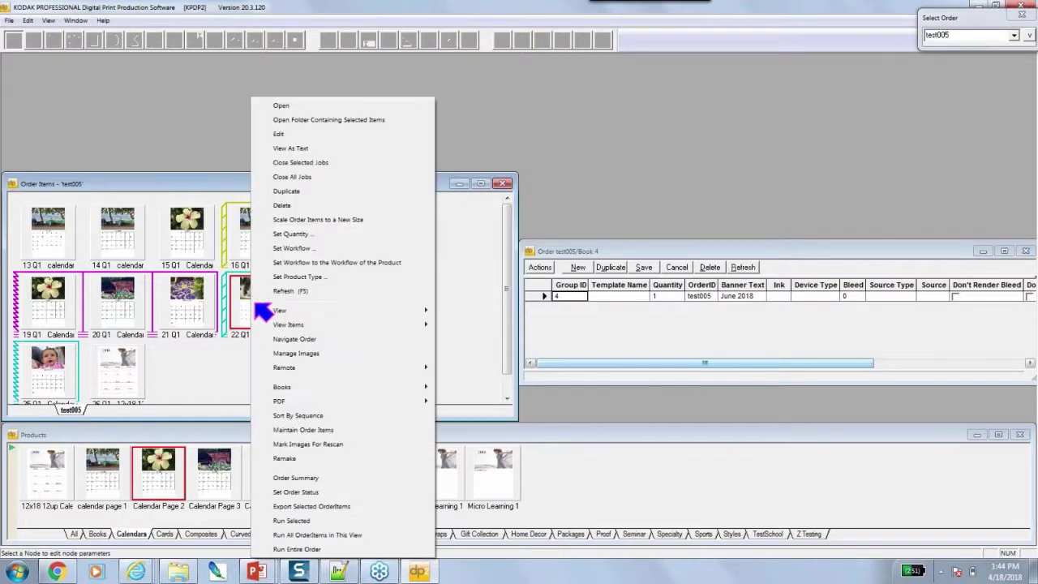
mouse_move(336, 393)
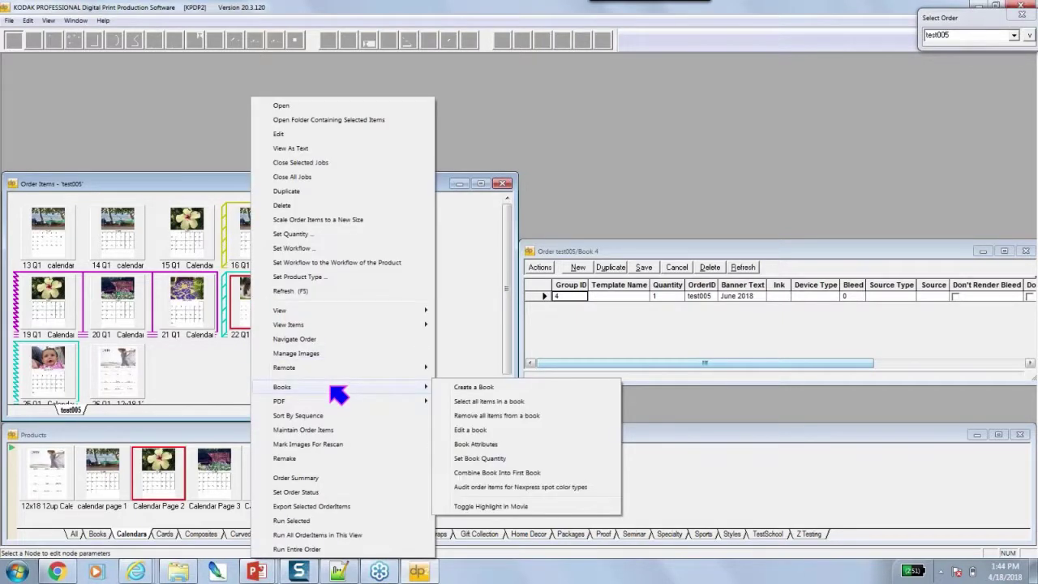
left_click(523, 445)
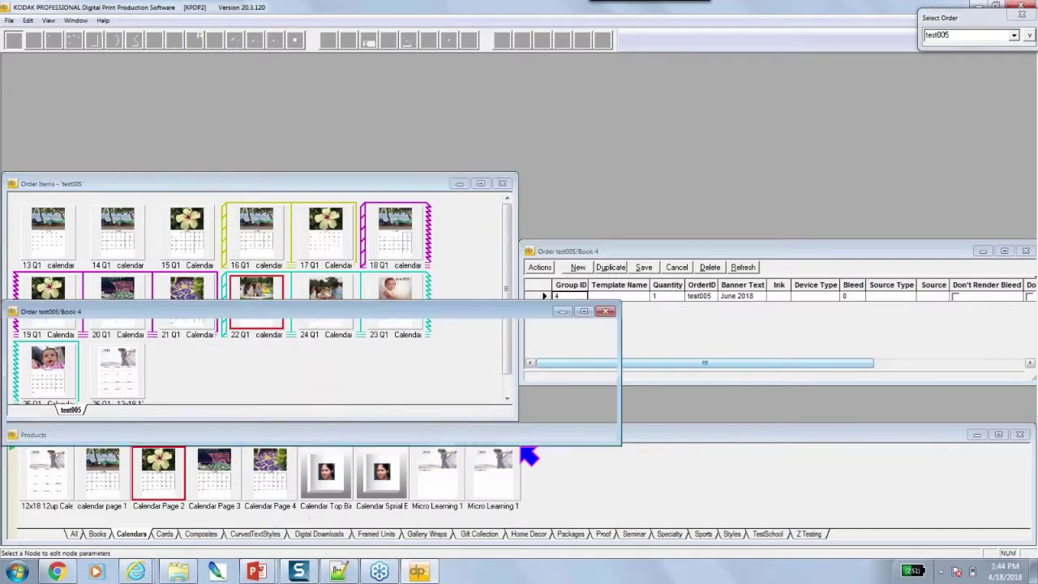
left_click(222, 356)
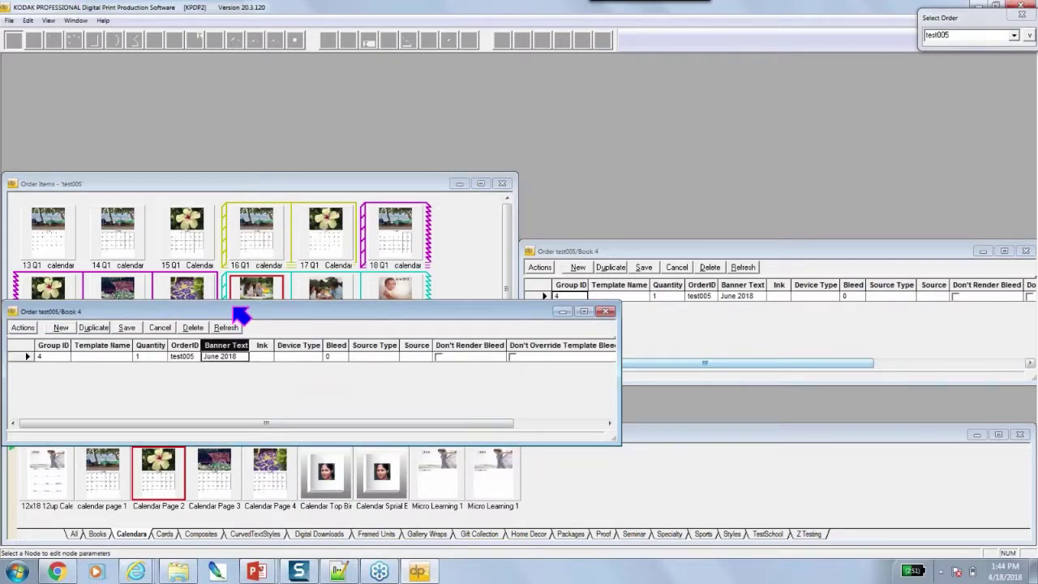
left_click_drag(235, 310, 697, 219)
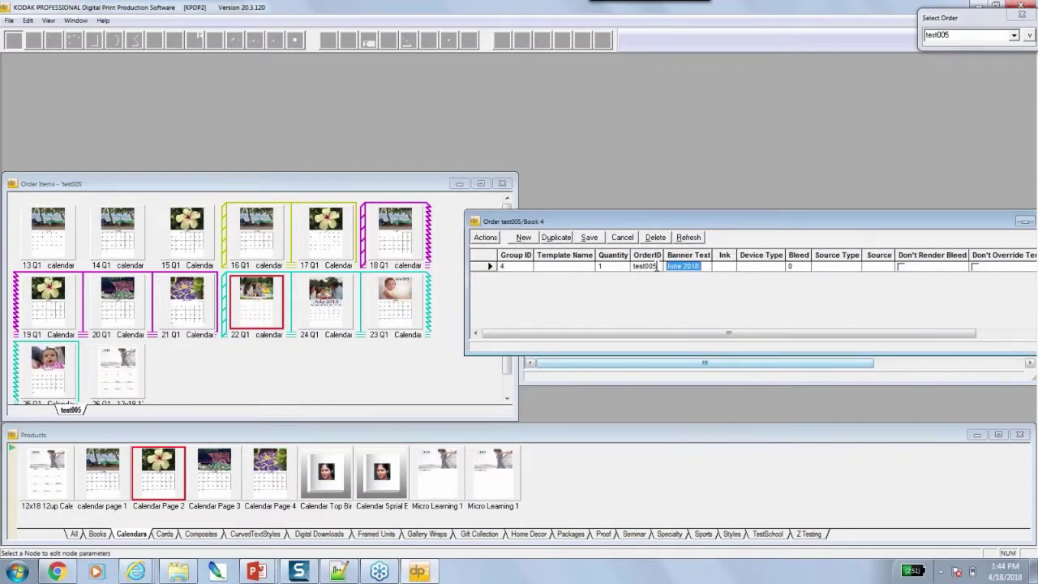
left_click(686, 266)
left_click_drag(704, 268, 642, 267)
Open order item 22 beside the book attributes, compare its calendar month with the banner text, and close it.
left_click(284, 376)
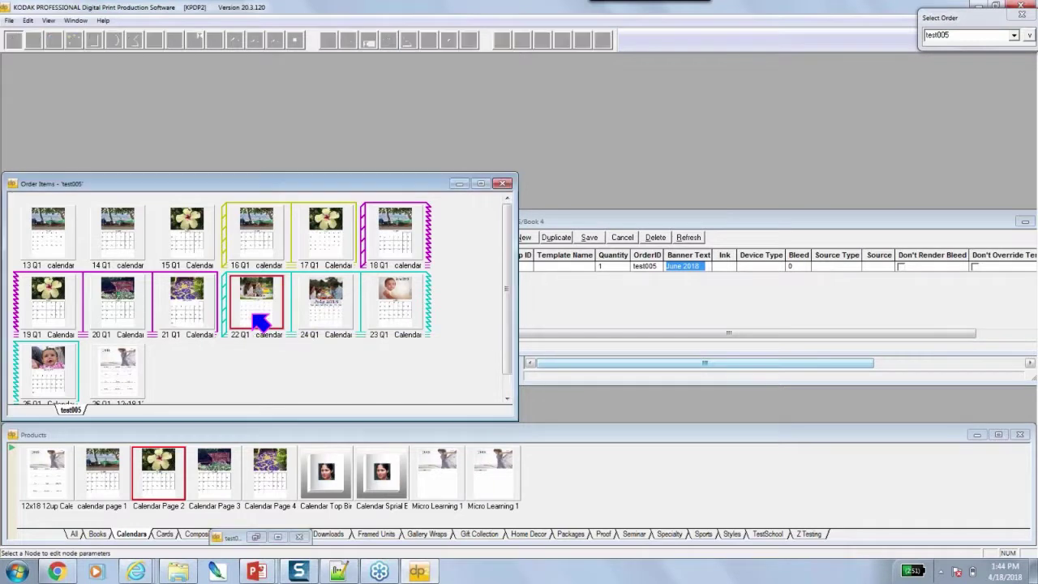
left_click(256, 314)
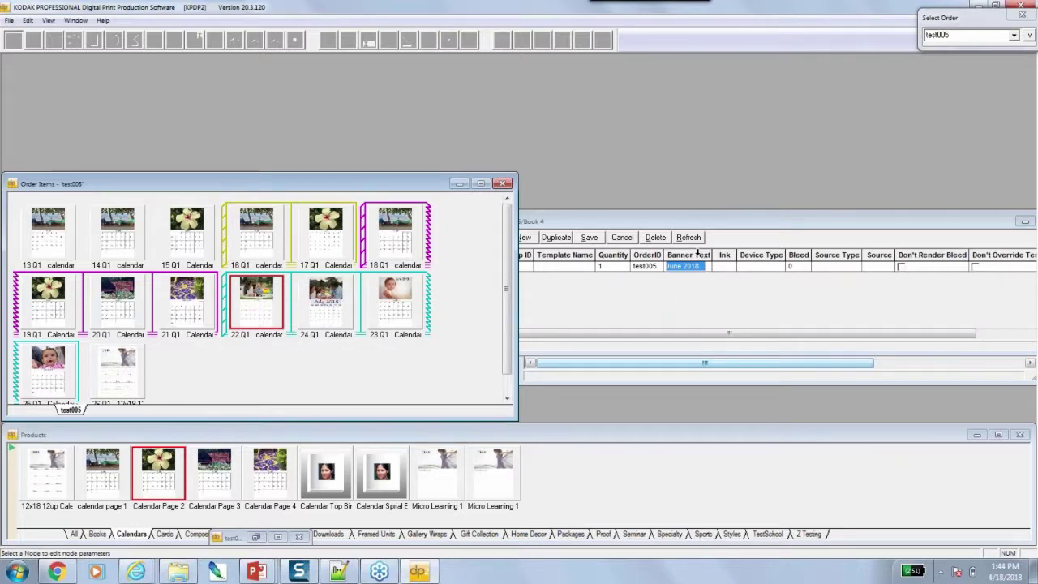
left_click_drag(633, 221, 670, 220)
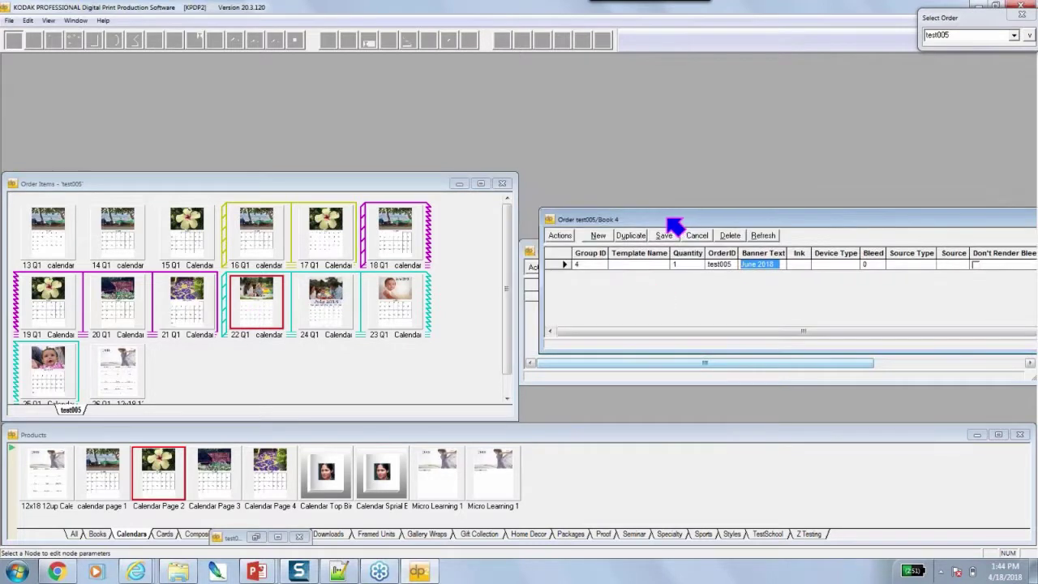
left_click(273, 324)
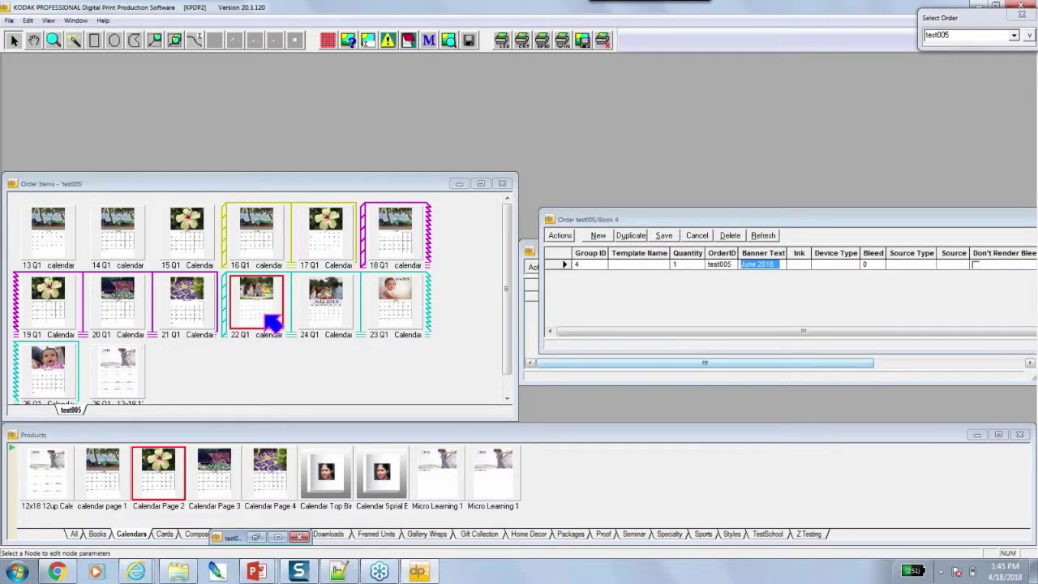
left_click(256, 537)
left_click_drag(398, 70, 237, 63)
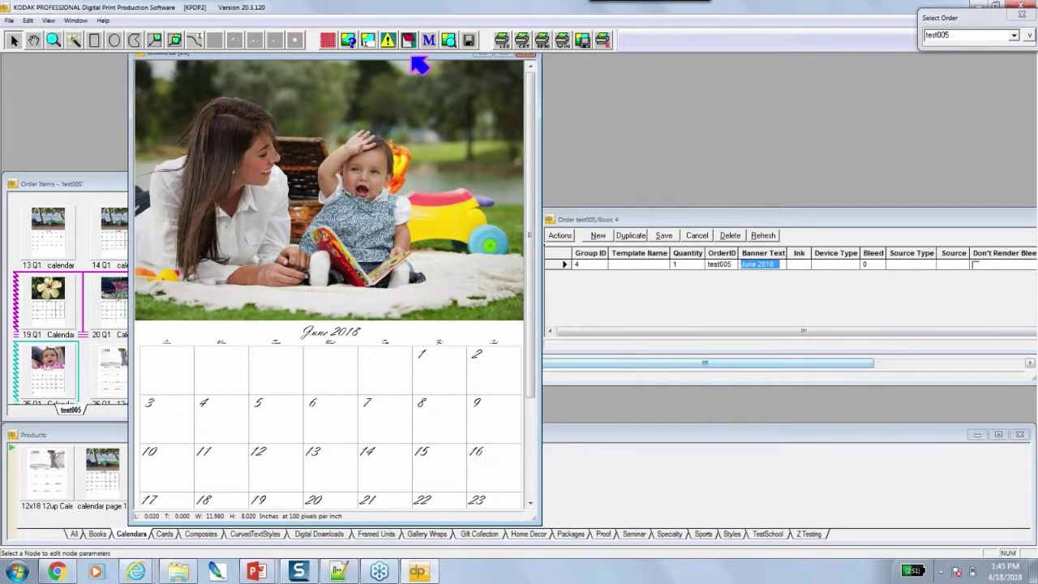
left_click_drag(413, 55, 408, 70)
left_click(522, 66)
Open order item 24 beside the book attributes to check its offset calendar month against the banner text.
left_click(331, 324)
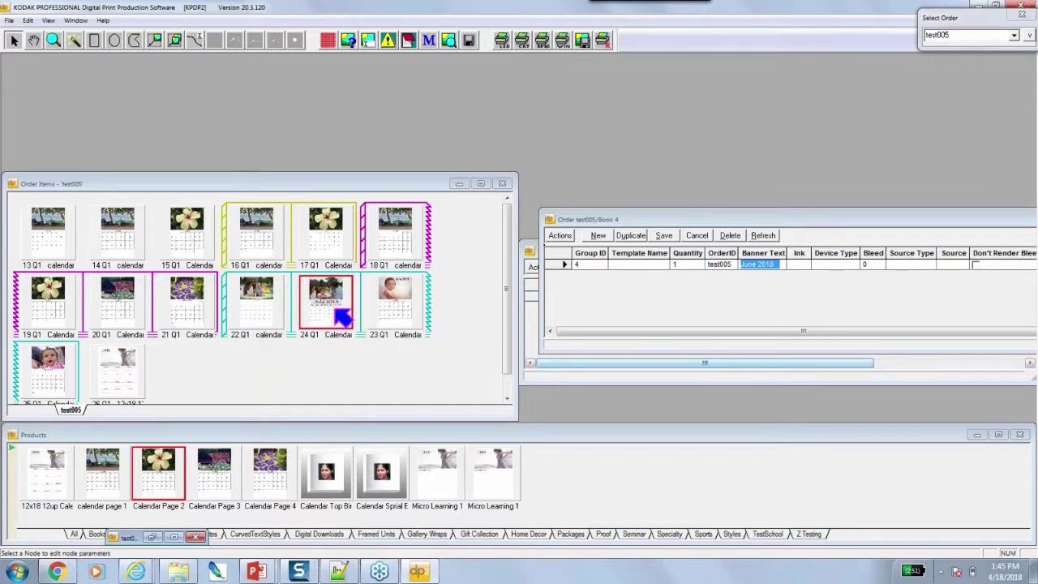
left_click(155, 539)
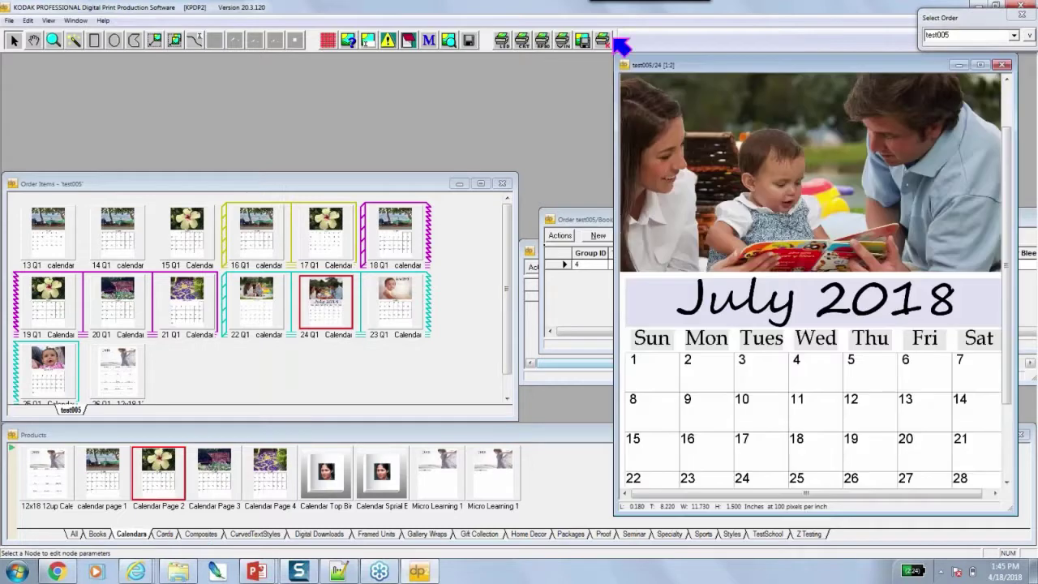
left_click_drag(683, 65, 184, 67)
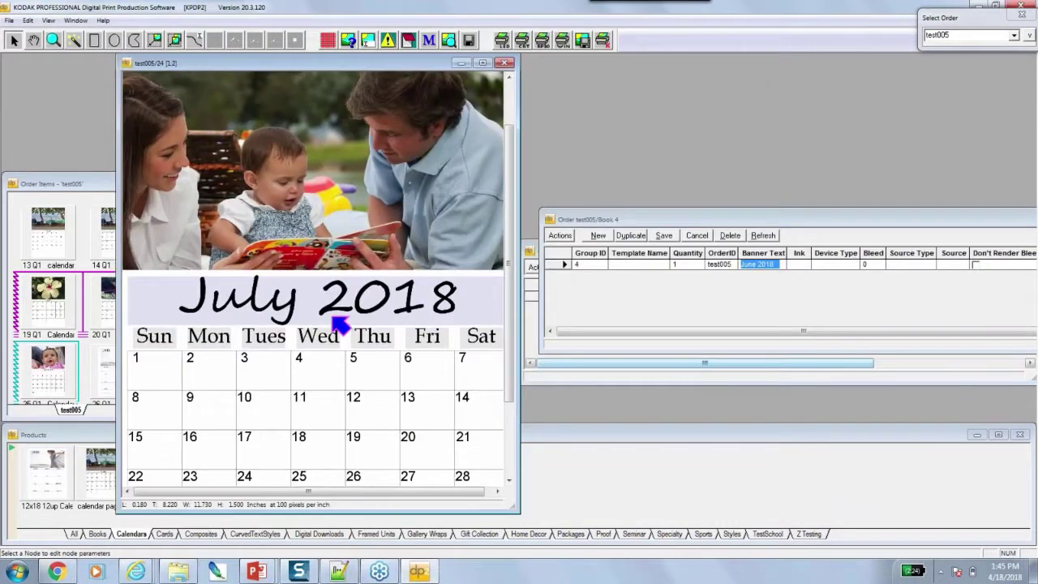